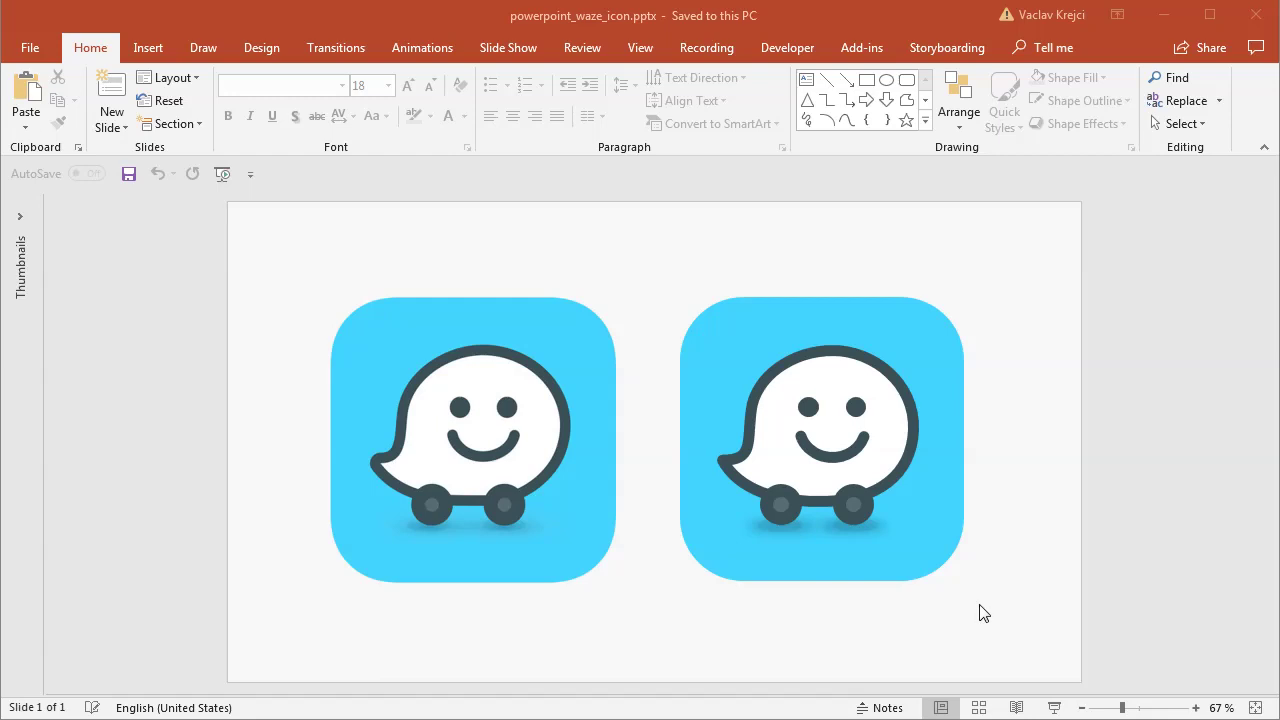
Step: Examine the original Waze picture and the individual shapes that make up the recreated icon beside it
click(668, 26)
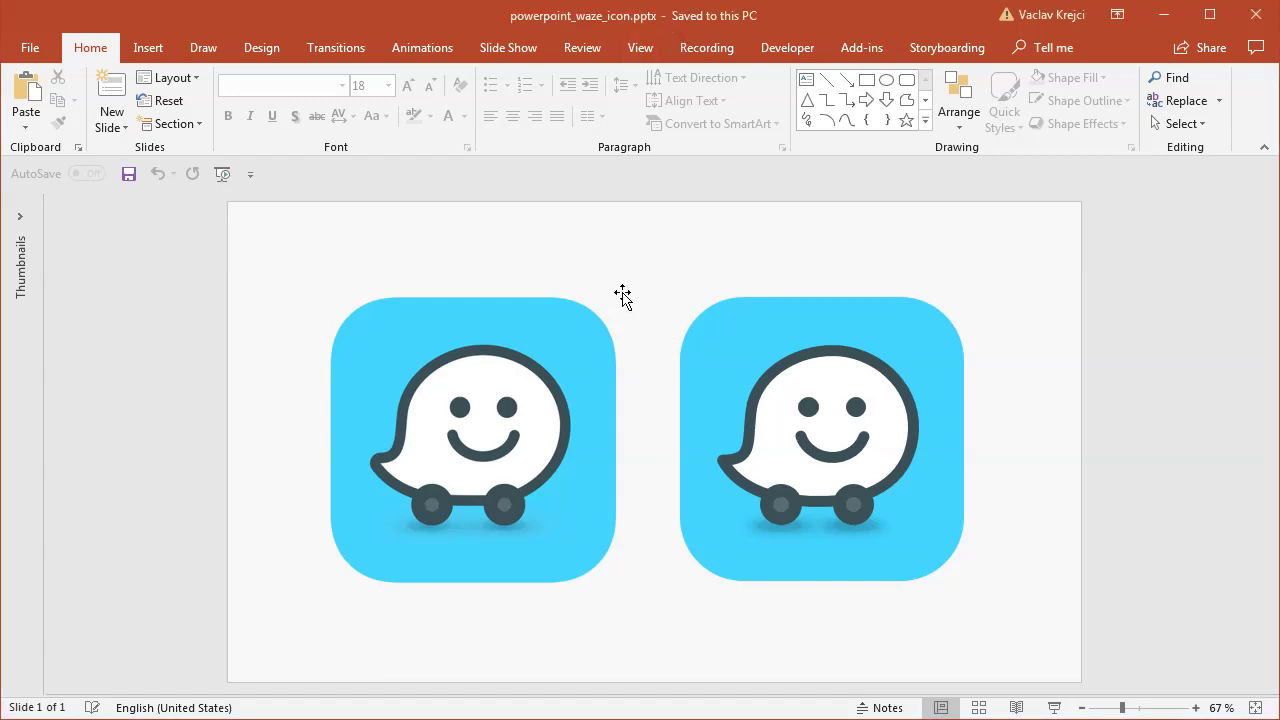
click(503, 414)
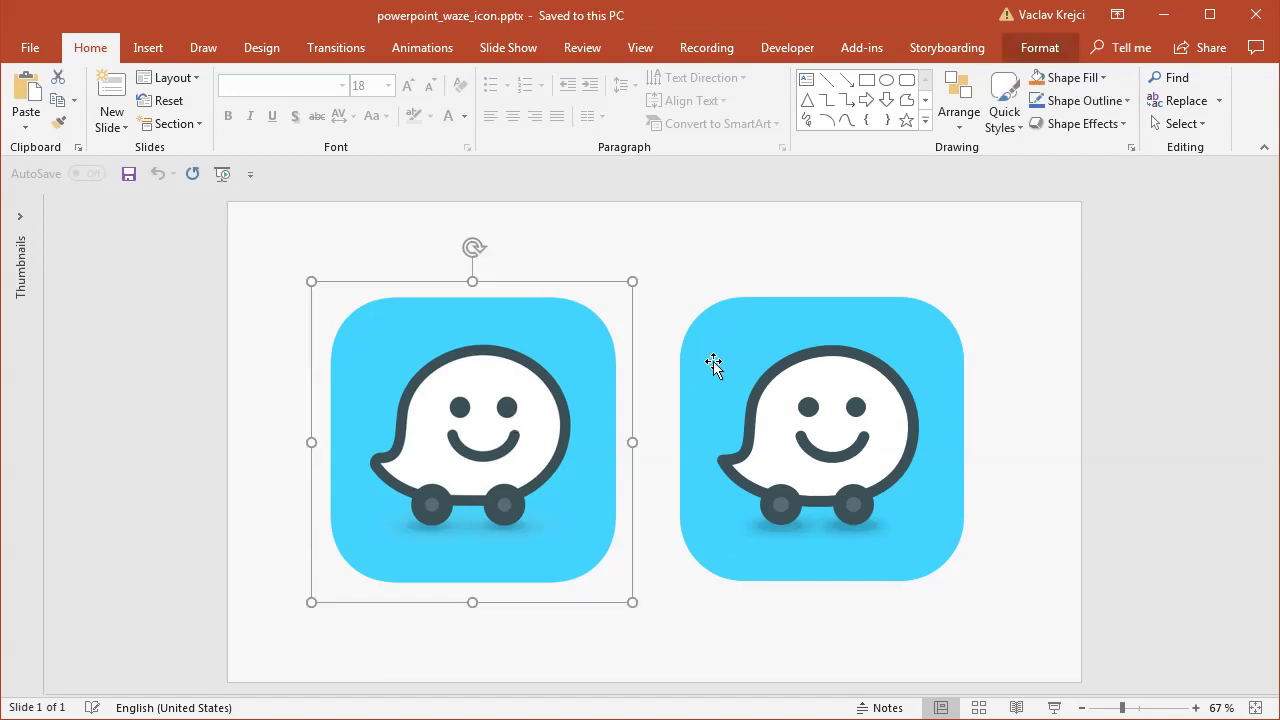
click(770, 350)
click(808, 408)
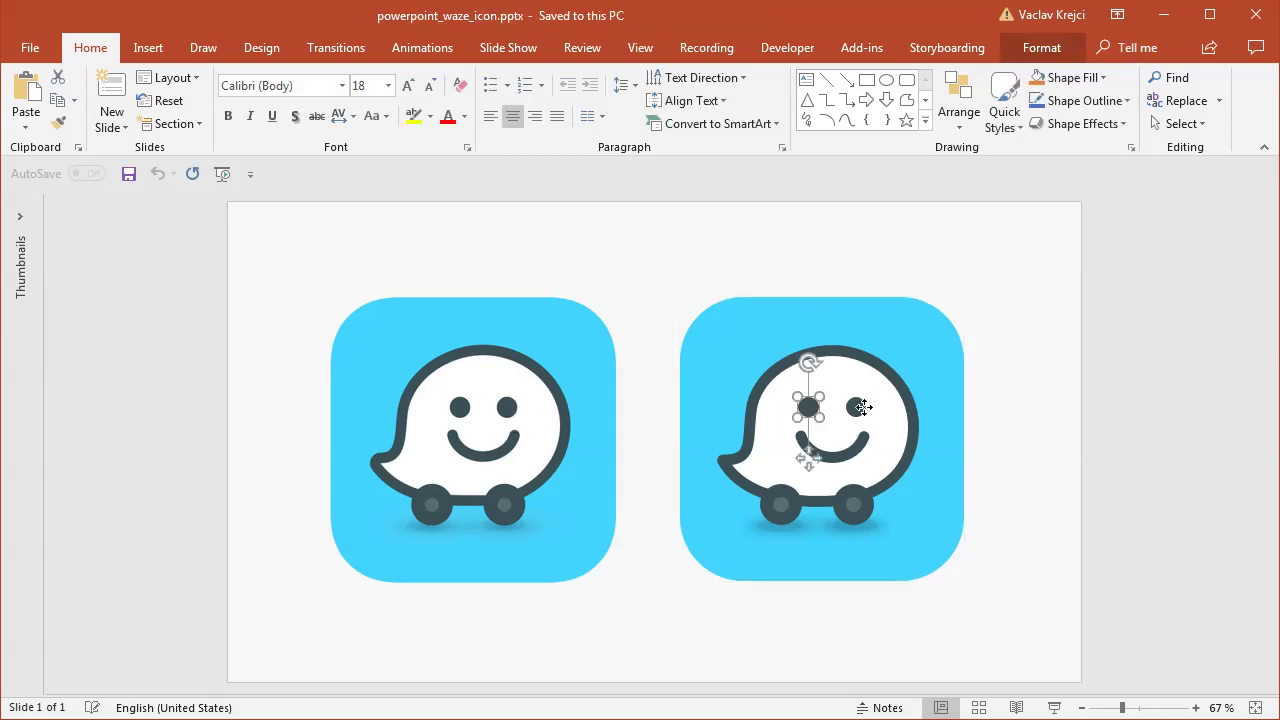
click(856, 408)
click(895, 462)
click(942, 510)
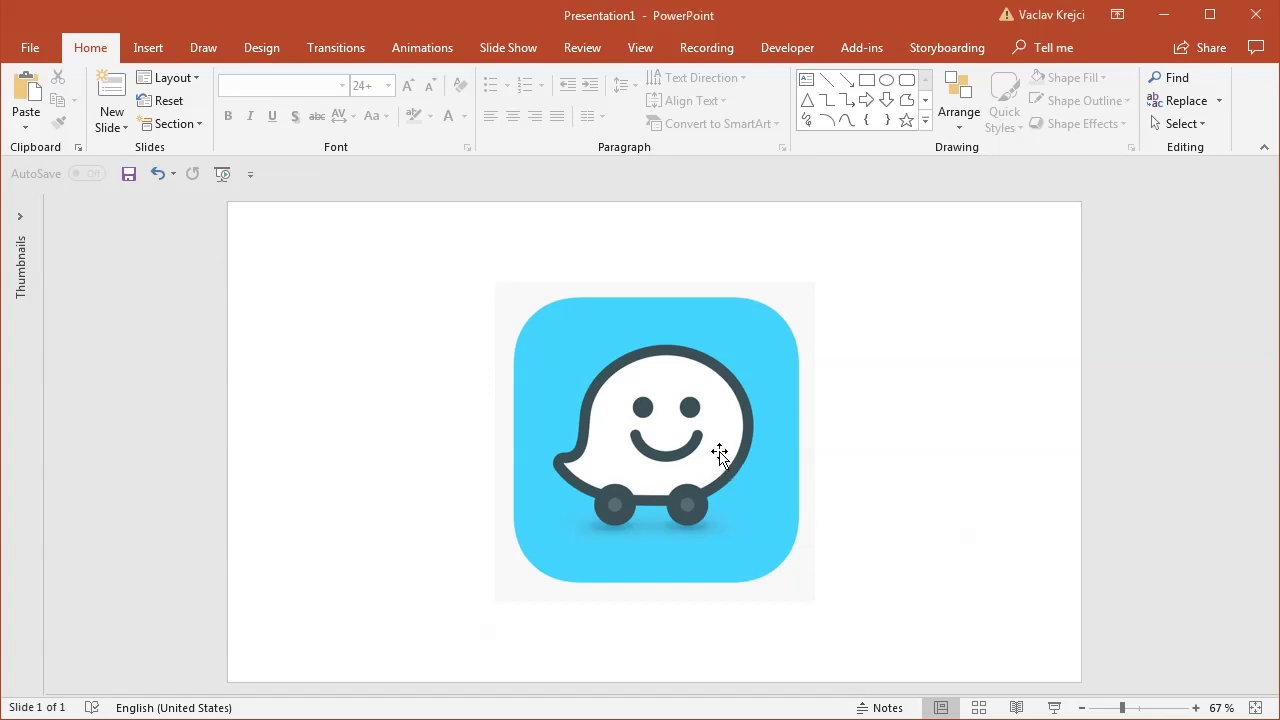
Step: Recolor the Waze reference picture with the light gray variation so it can serve as a faint tracing template
click(719, 455)
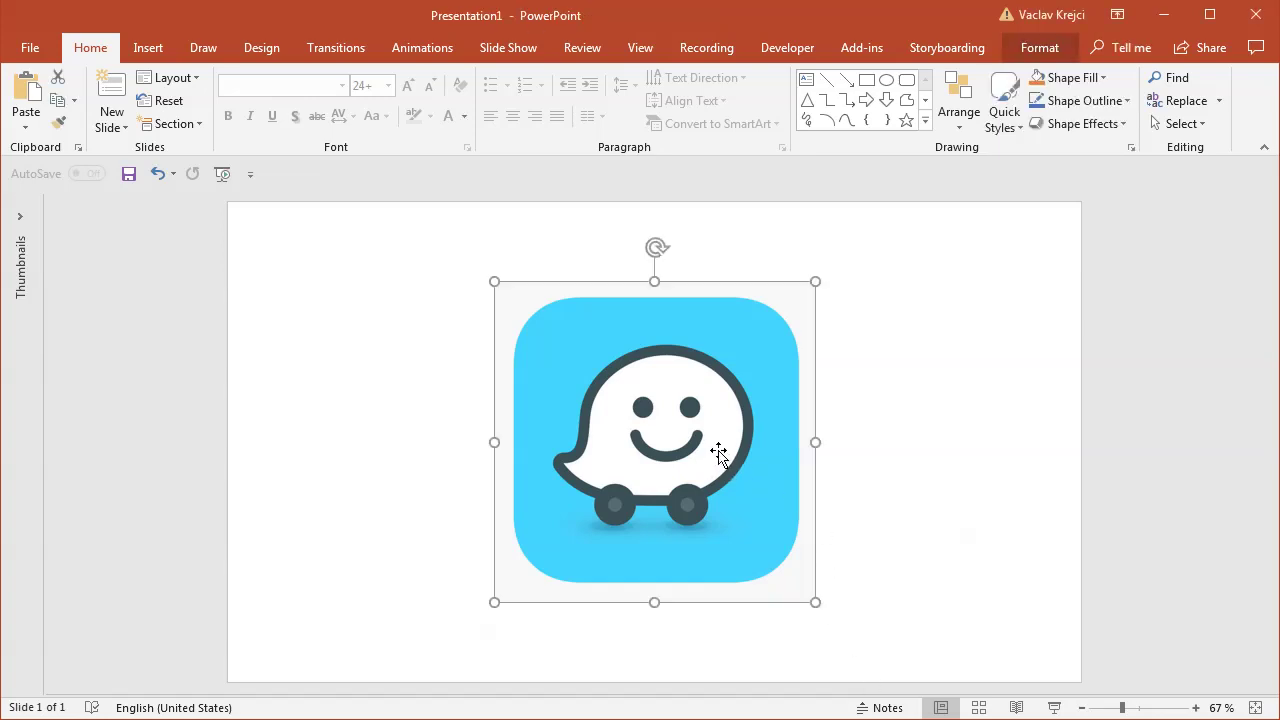
click(1040, 47)
click(115, 100)
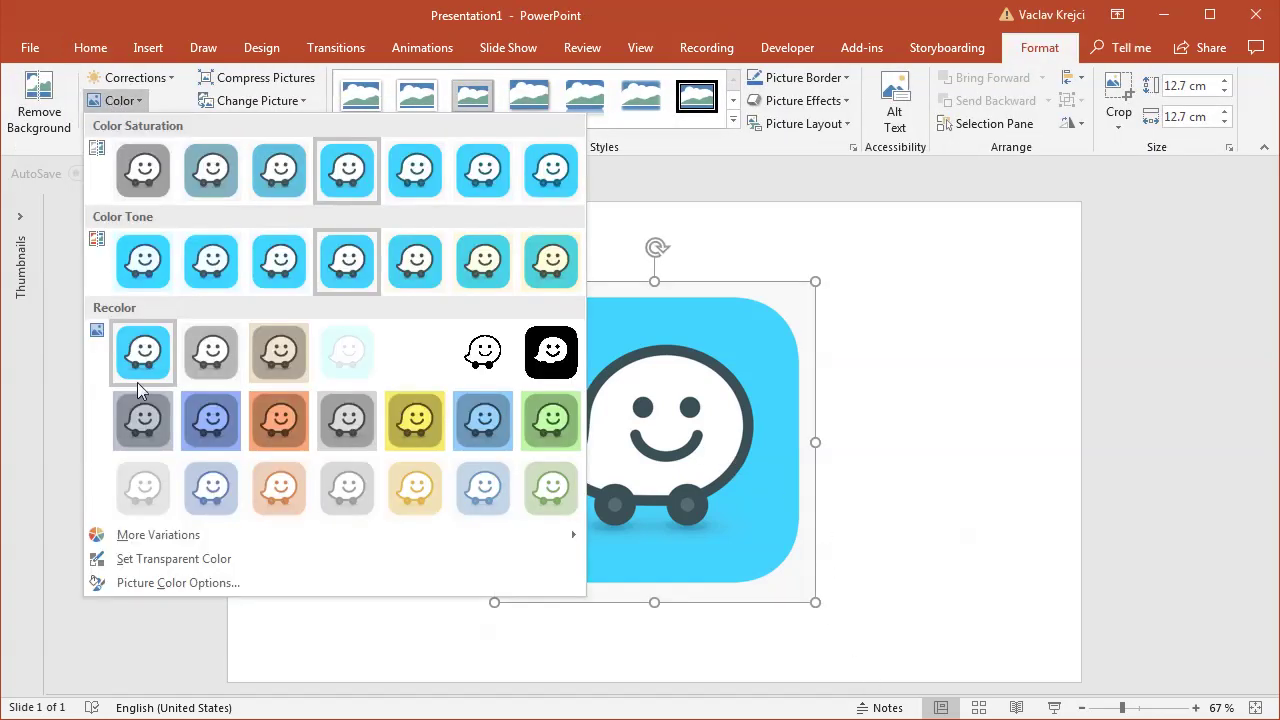
click(141, 495)
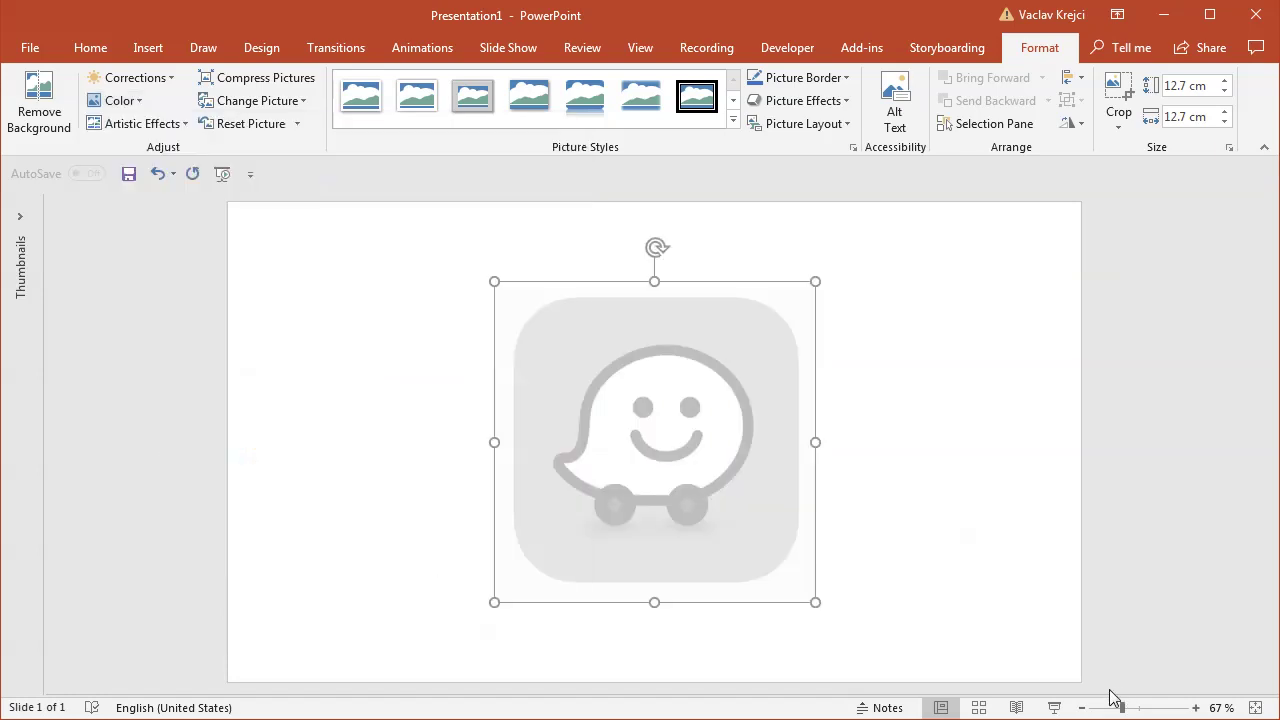
Step: Trace the character's body with a closed, straight-sided freeform about 7.7 cm wide and 6 cm high, starting and ending at the tail tip
click(1140, 708)
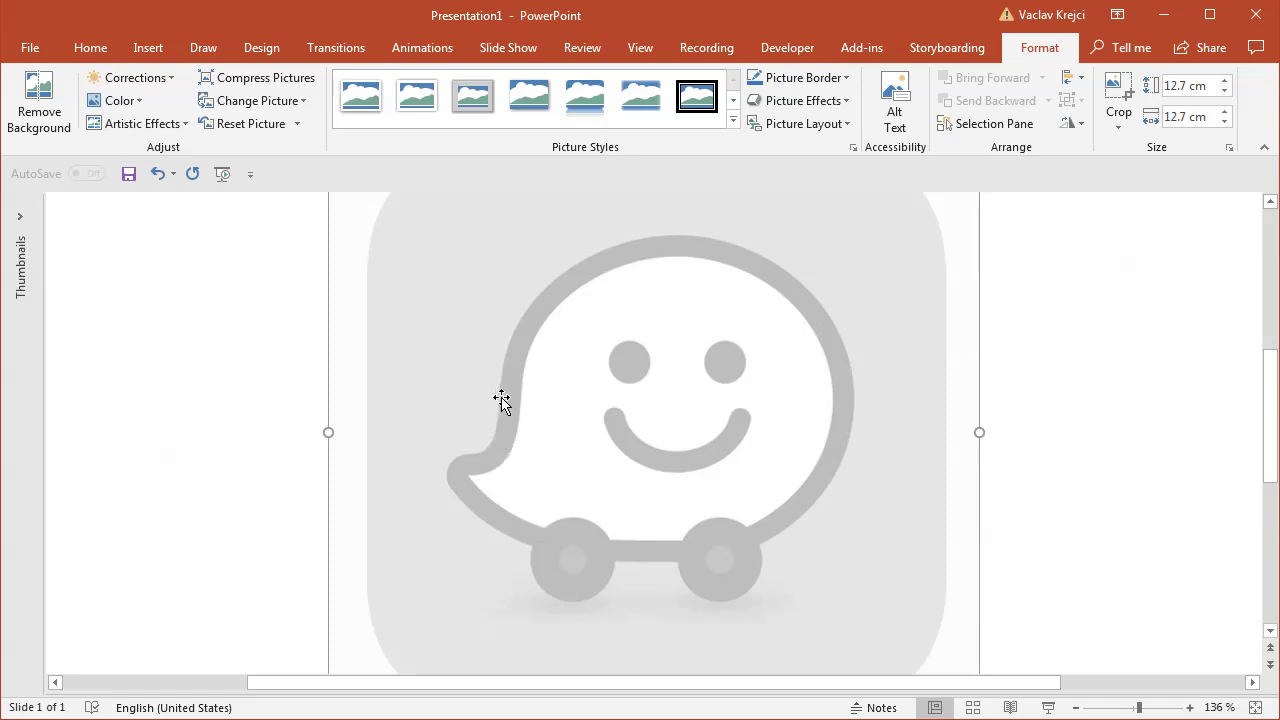
click(1189, 707)
click(1189, 707)
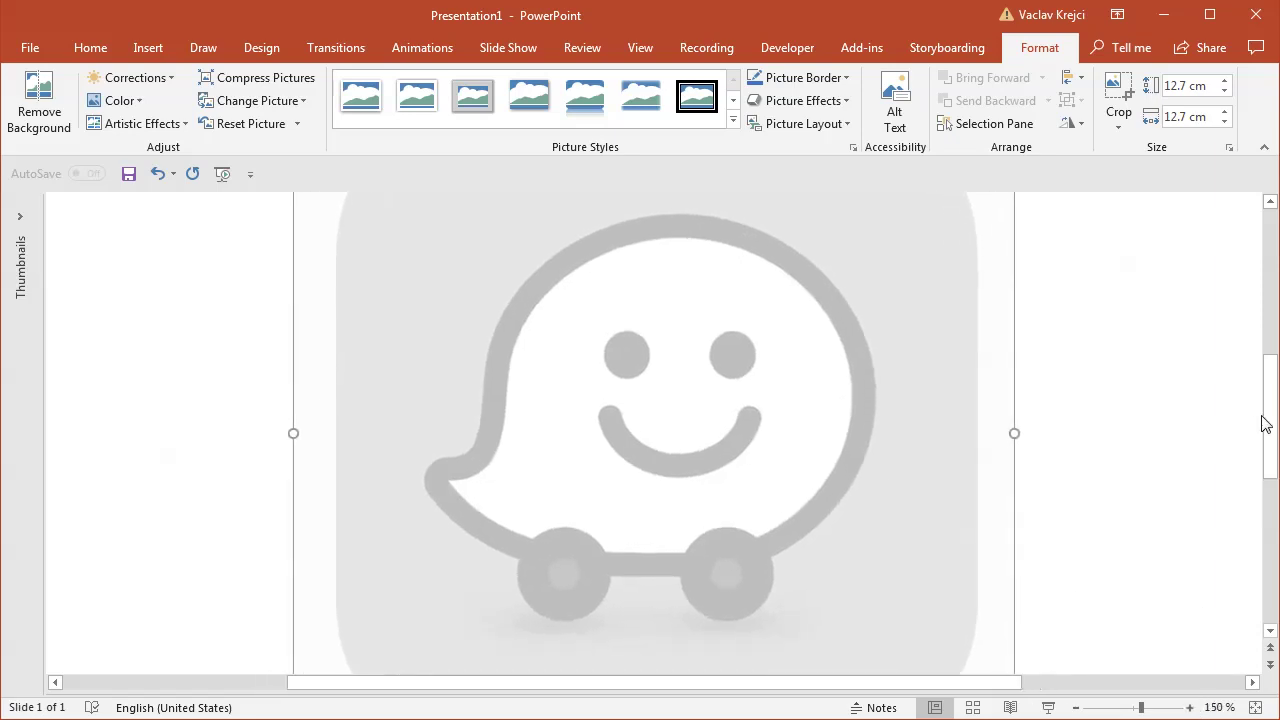
drag(1265, 423, 1266, 414)
click(157, 48)
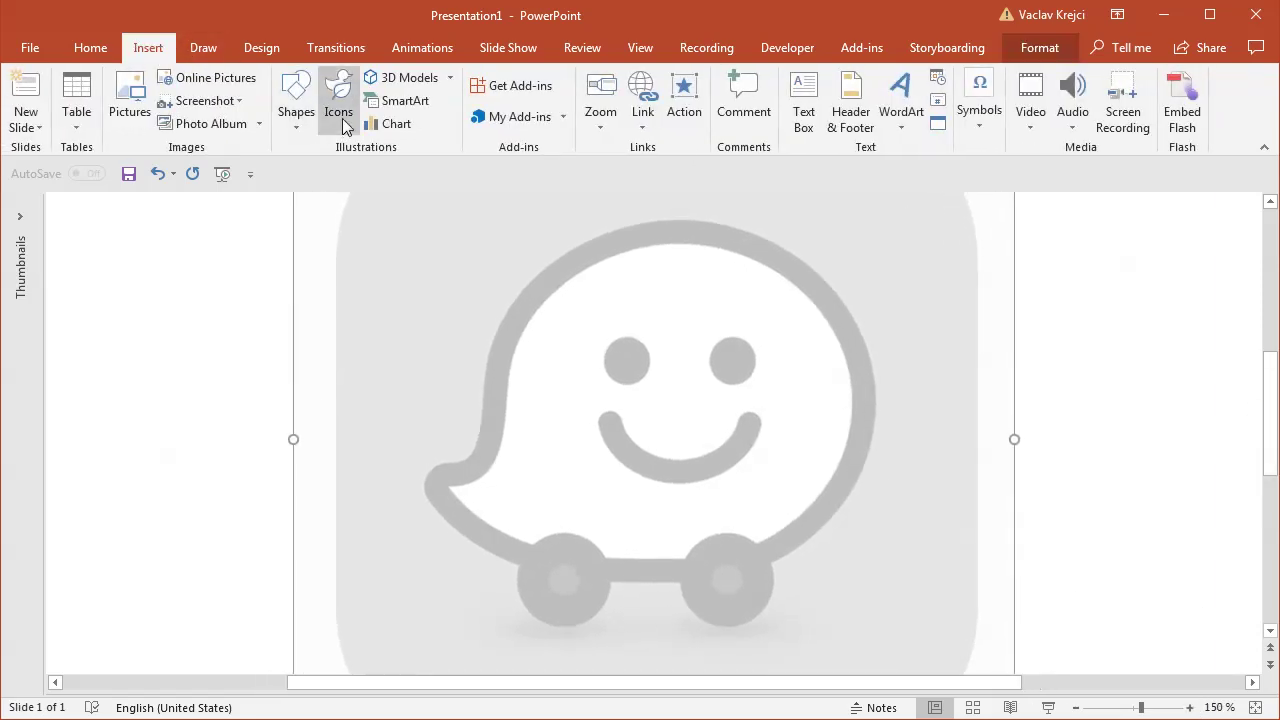
click(296, 100)
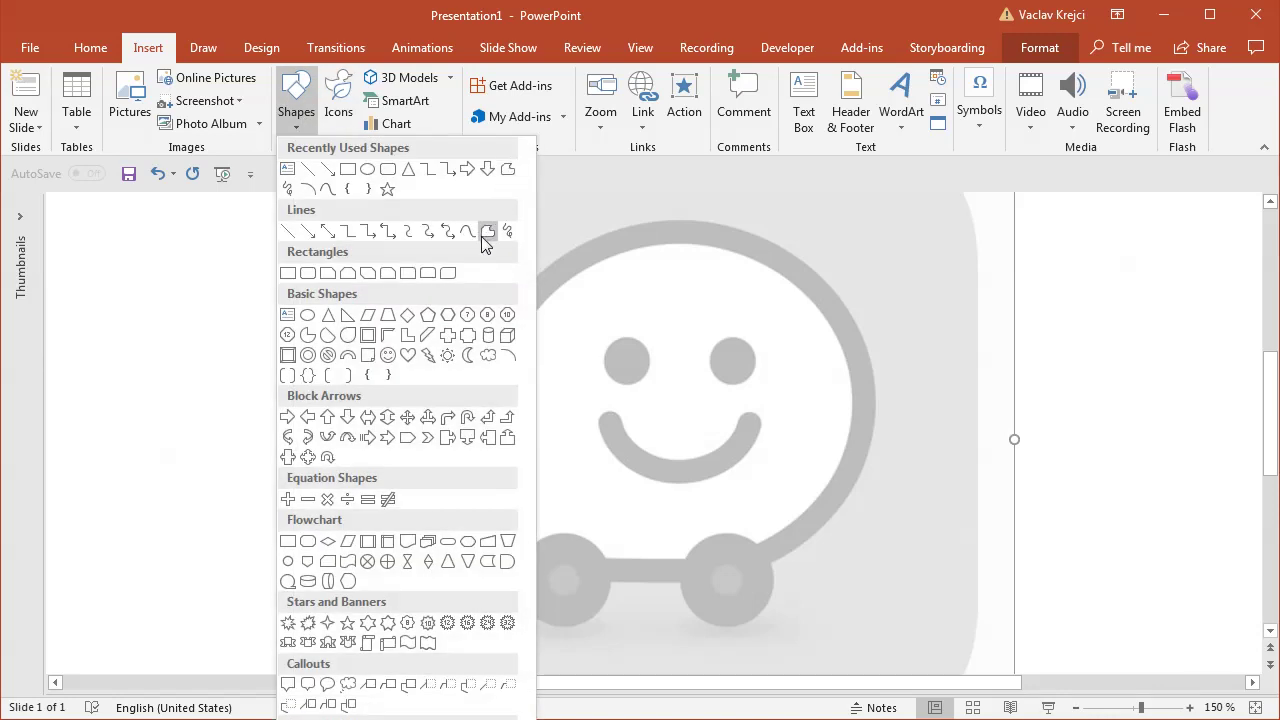
click(486, 233)
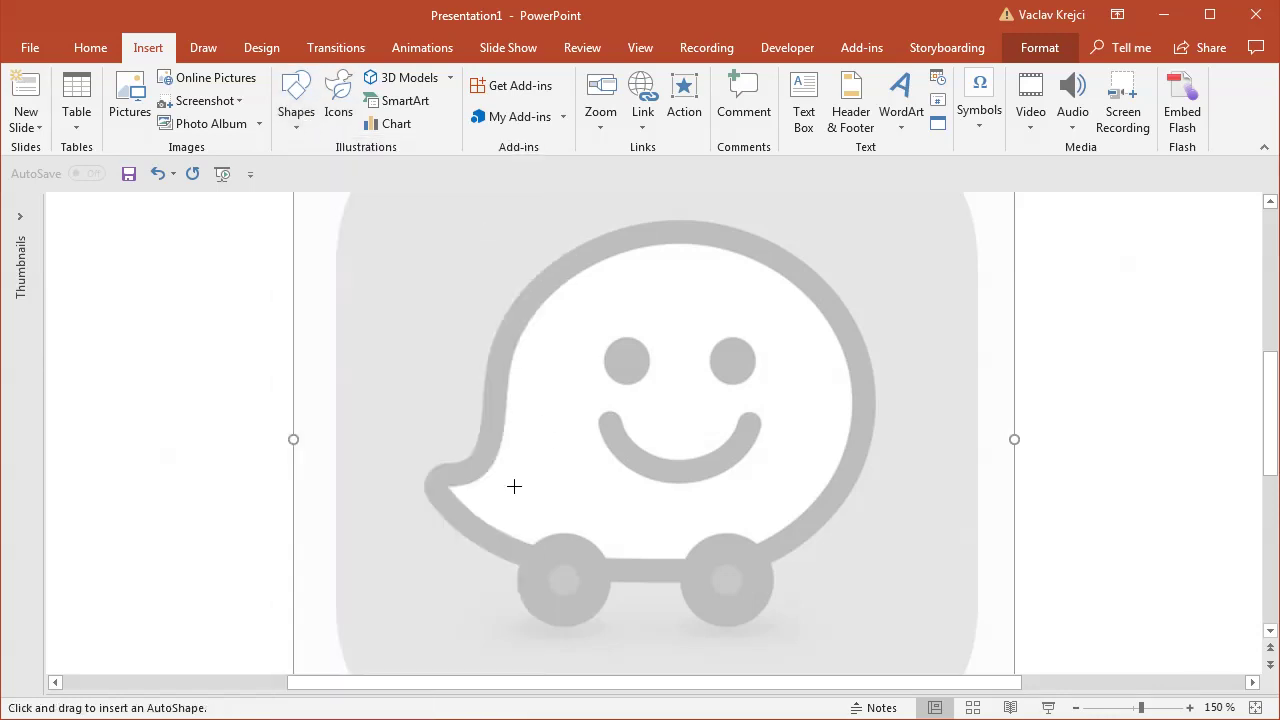
click(430, 479)
click(652, 568)
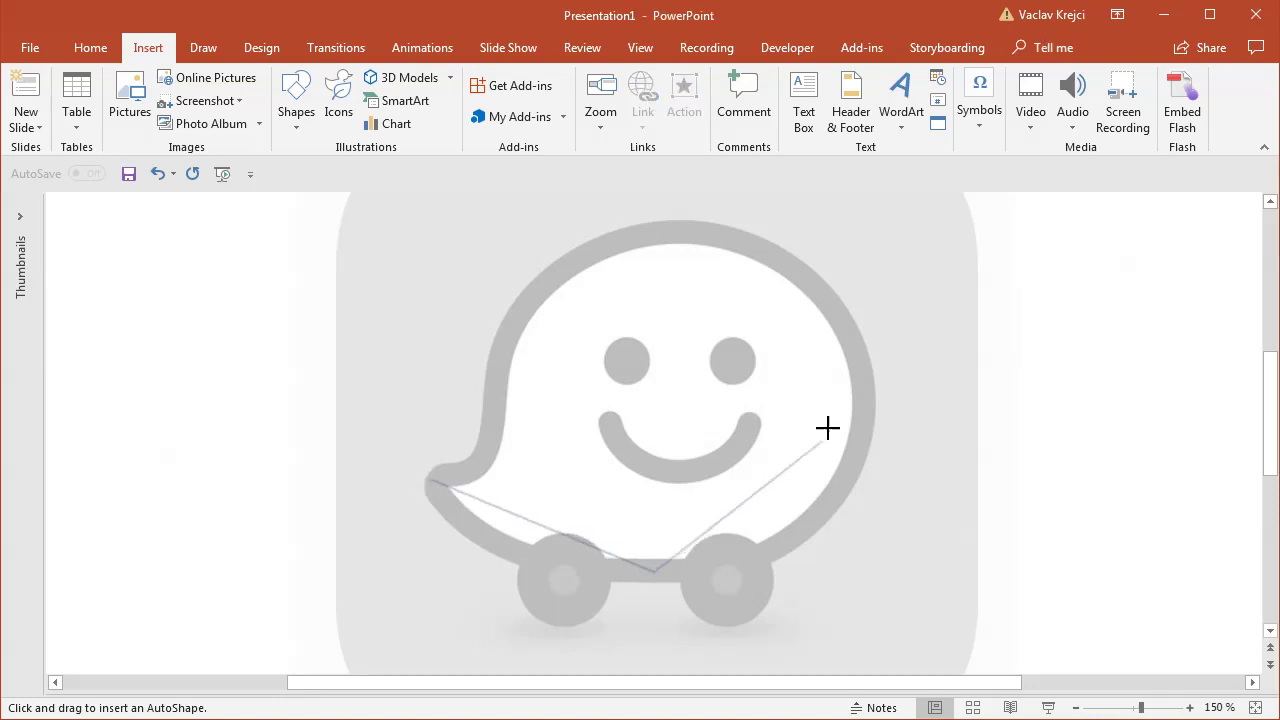
click(865, 403)
click(685, 236)
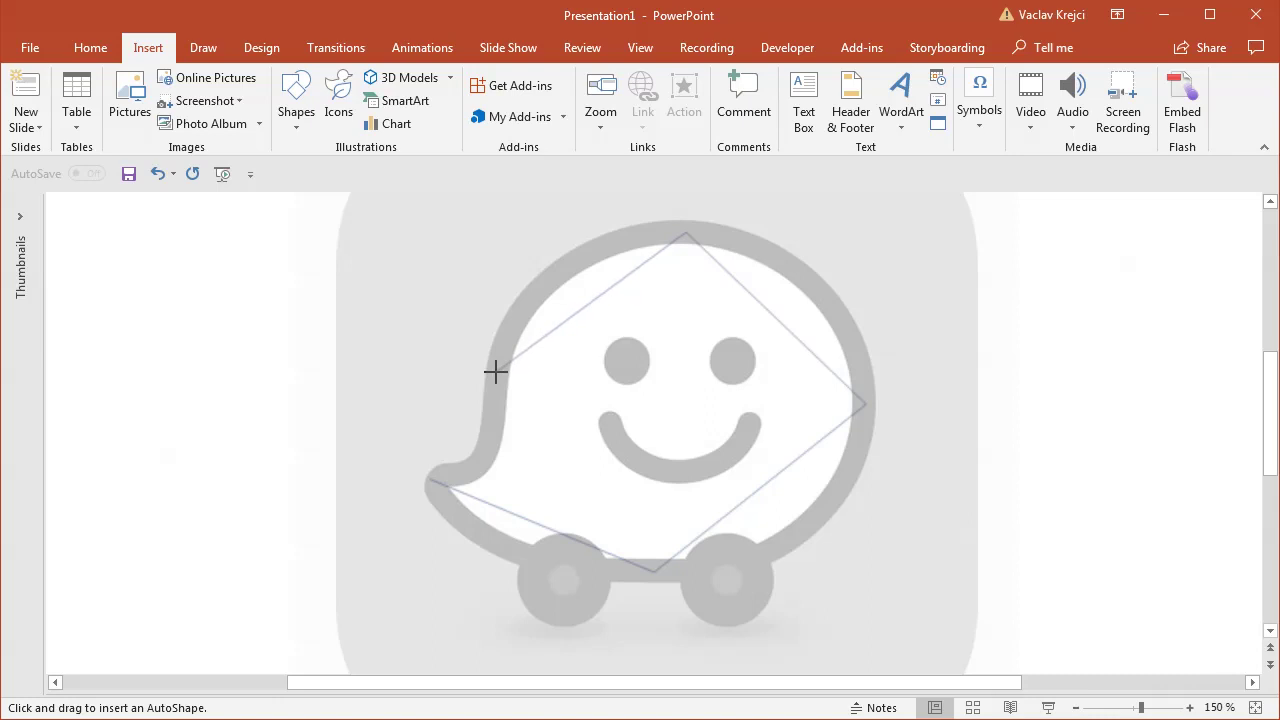
drag(495, 455, 477, 464)
click(431, 479)
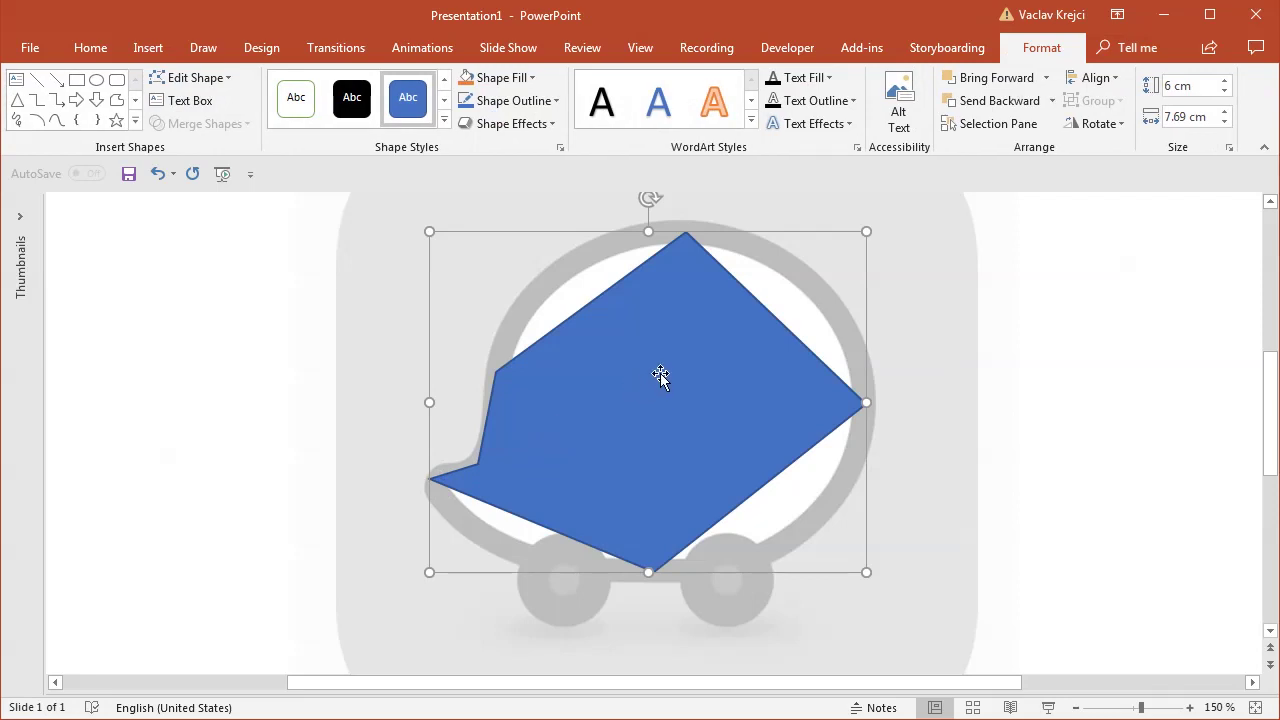
Step: Make the freeform's blue fill semi-transparent so the reference picture shows through
click(511, 86)
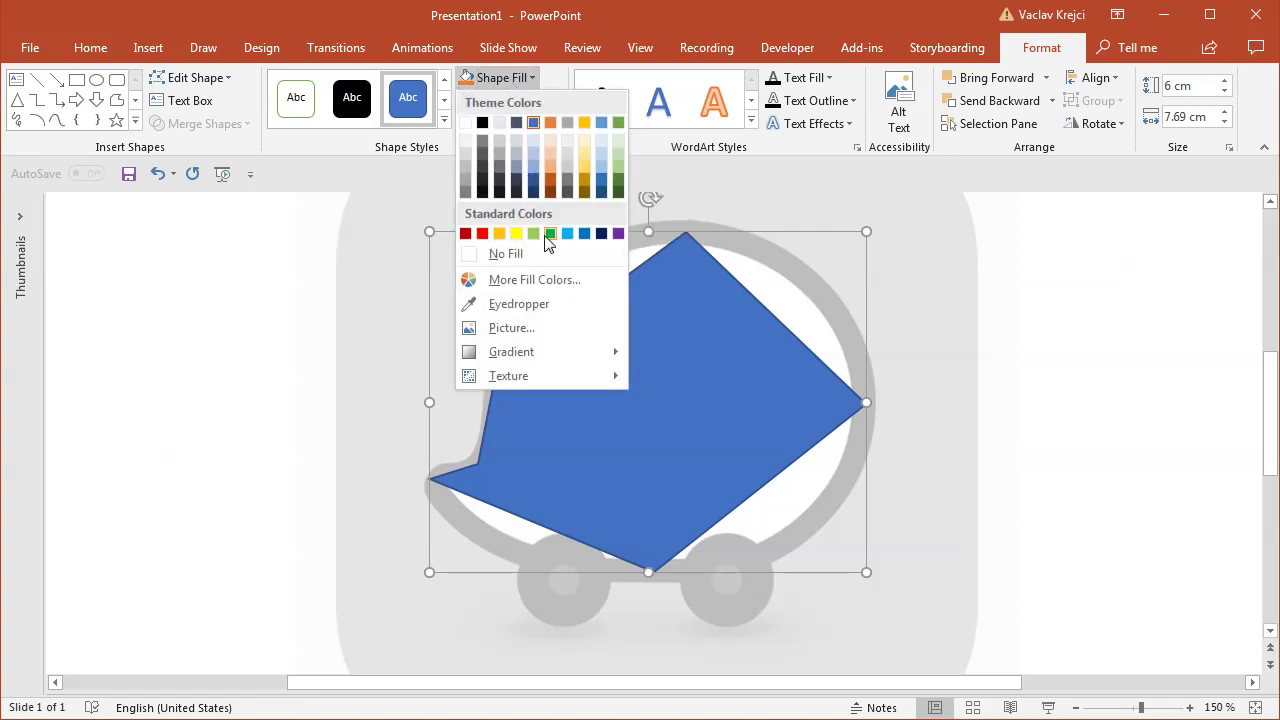
click(560, 281)
drag(512, 528, 581, 530)
click(757, 191)
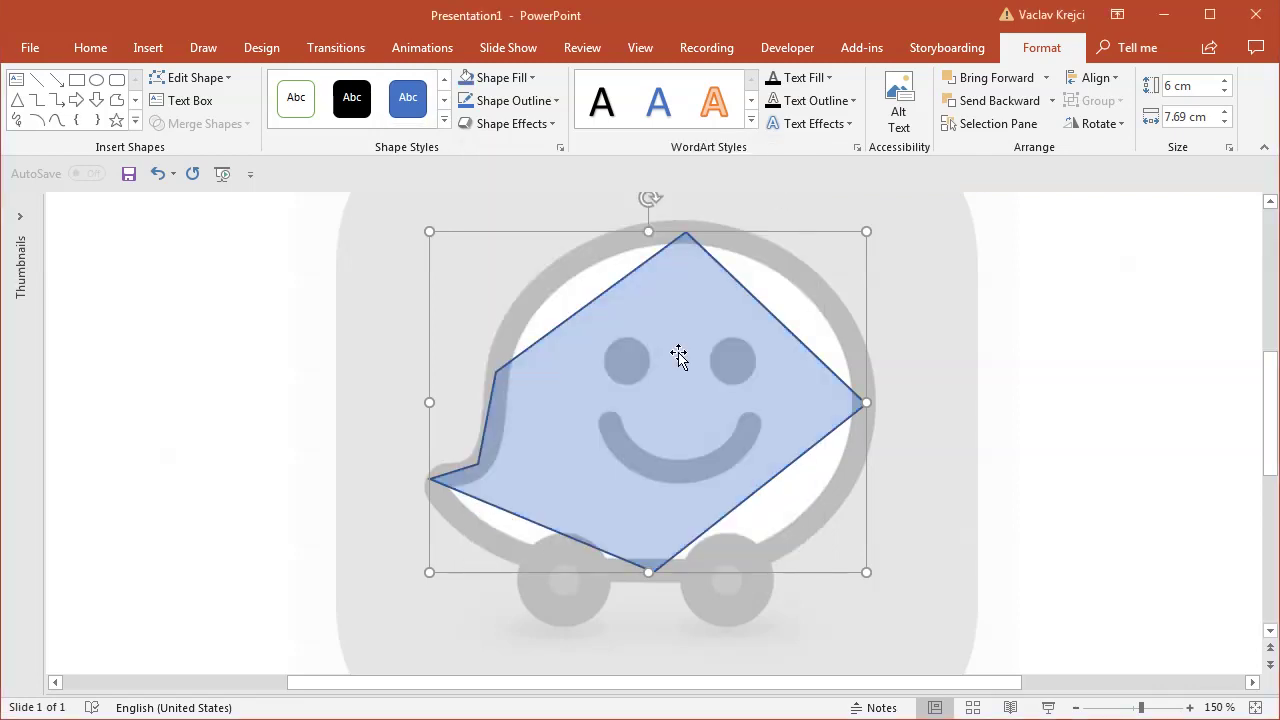
Step: Edit the freeform's points and convert its topmost, rightmost and bottommost points to smooth points
right_click(674, 300)
click(740, 440)
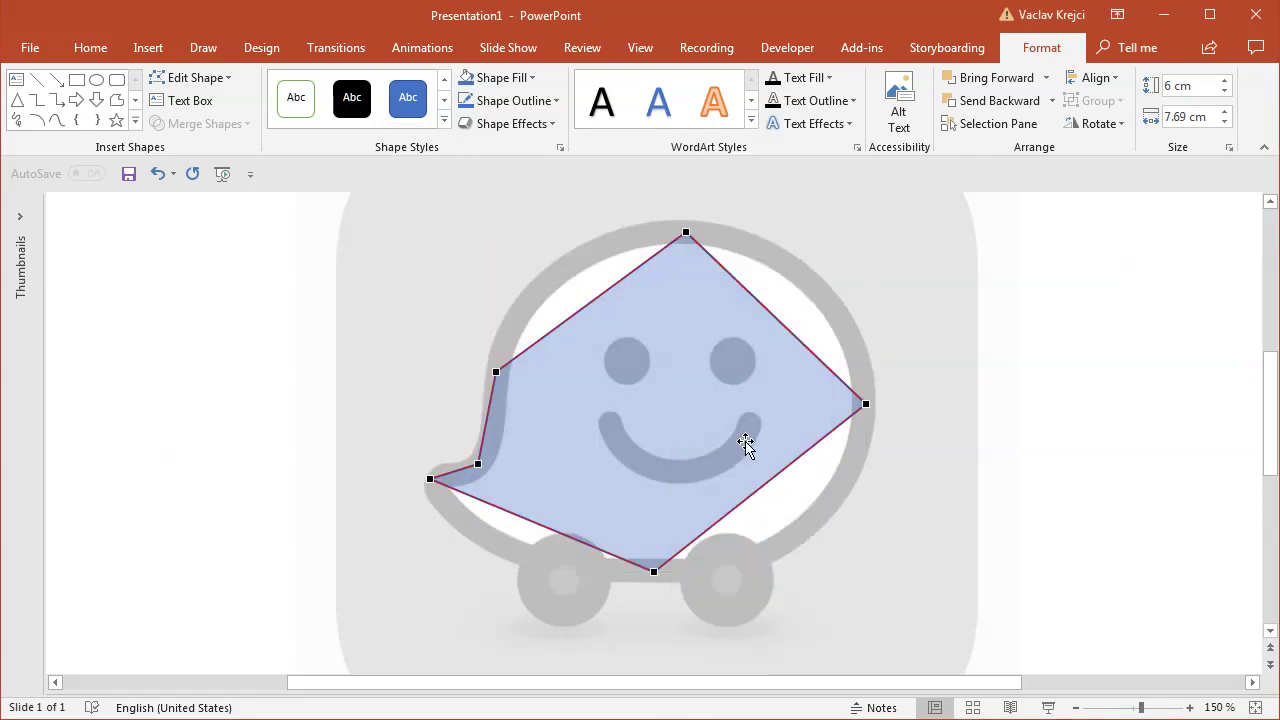
right_click(686, 233)
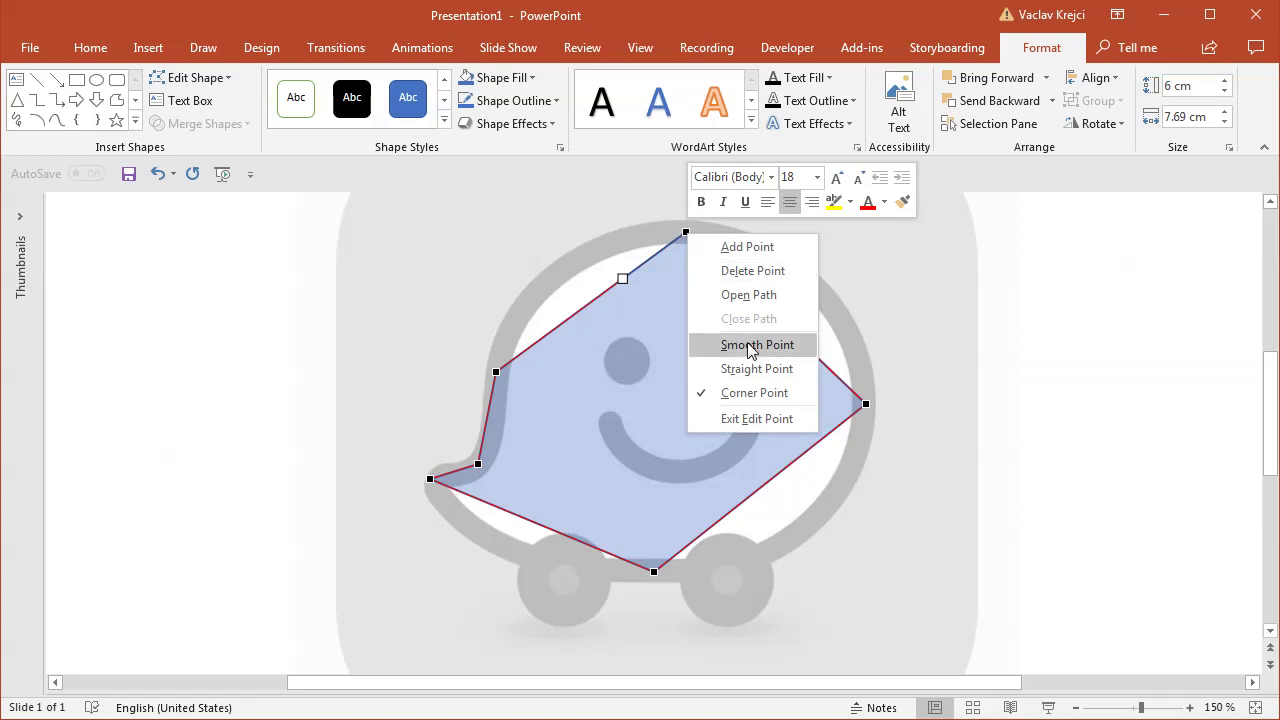
click(752, 345)
right_click(865, 404)
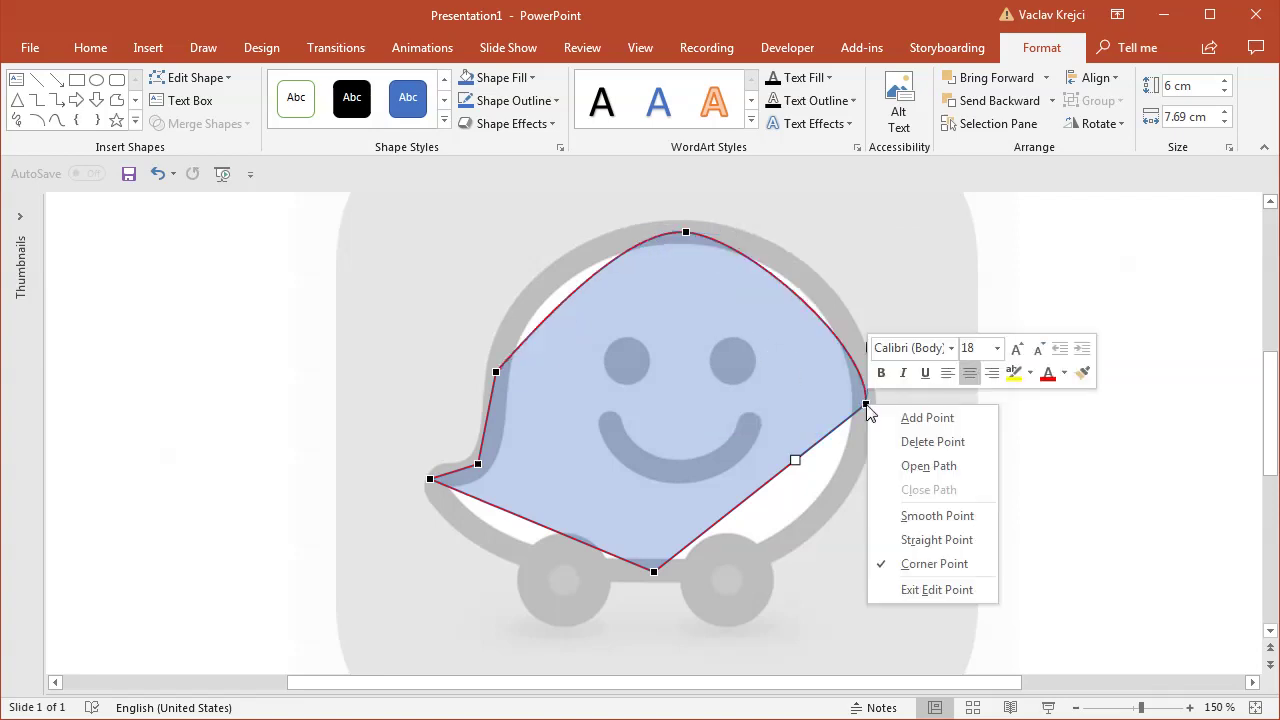
click(922, 517)
right_click(654, 572)
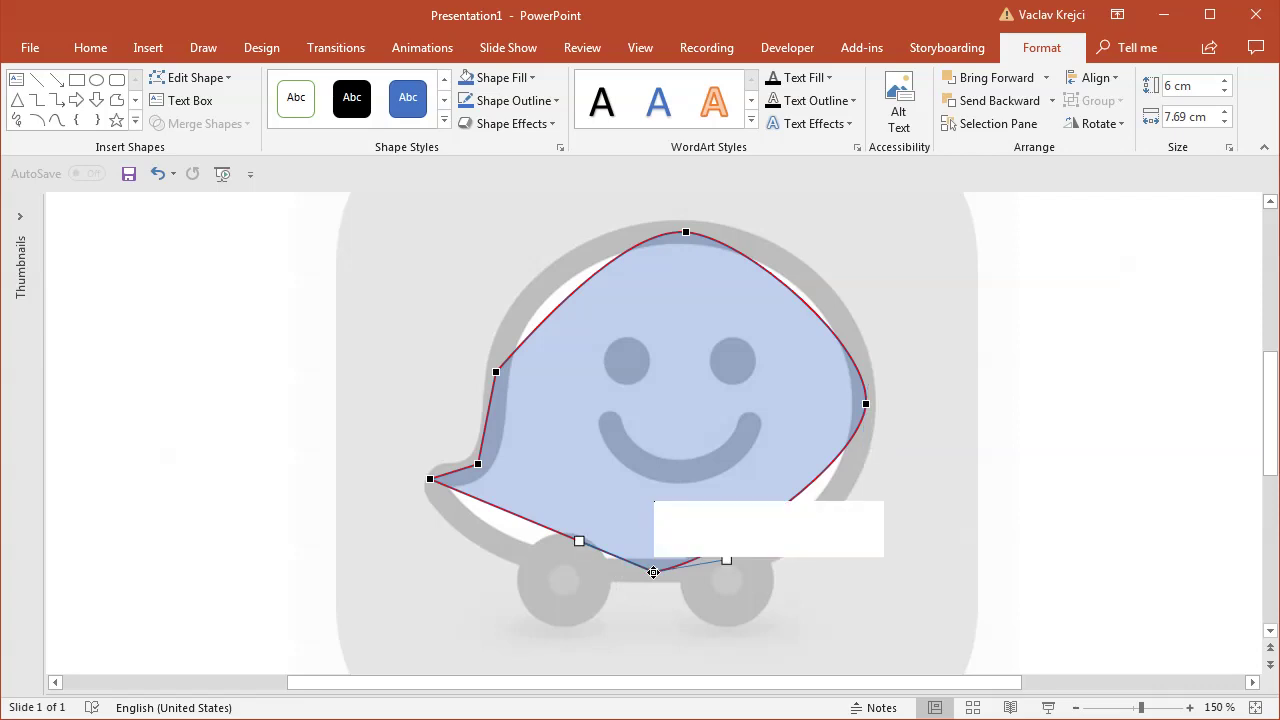
click(742, 692)
Step: Convert the upper-left body point and the point where the tail meets the body to smooth points
right_click(496, 372)
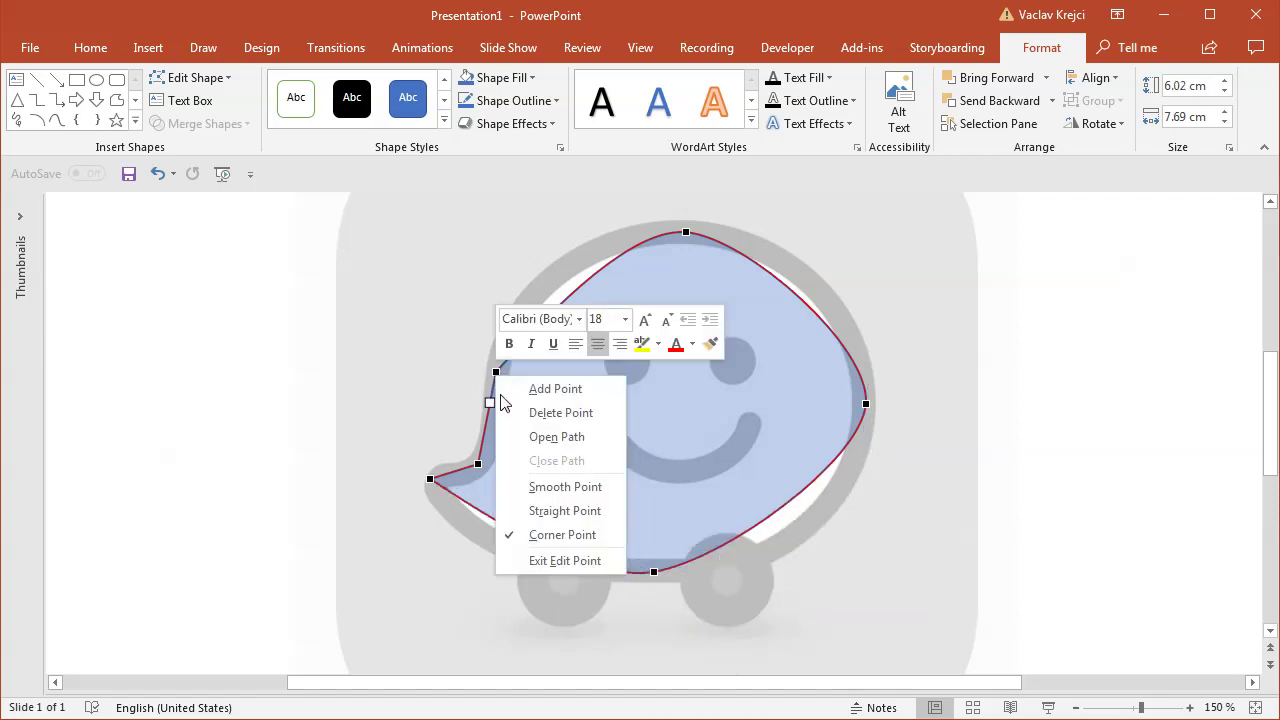
click(540, 487)
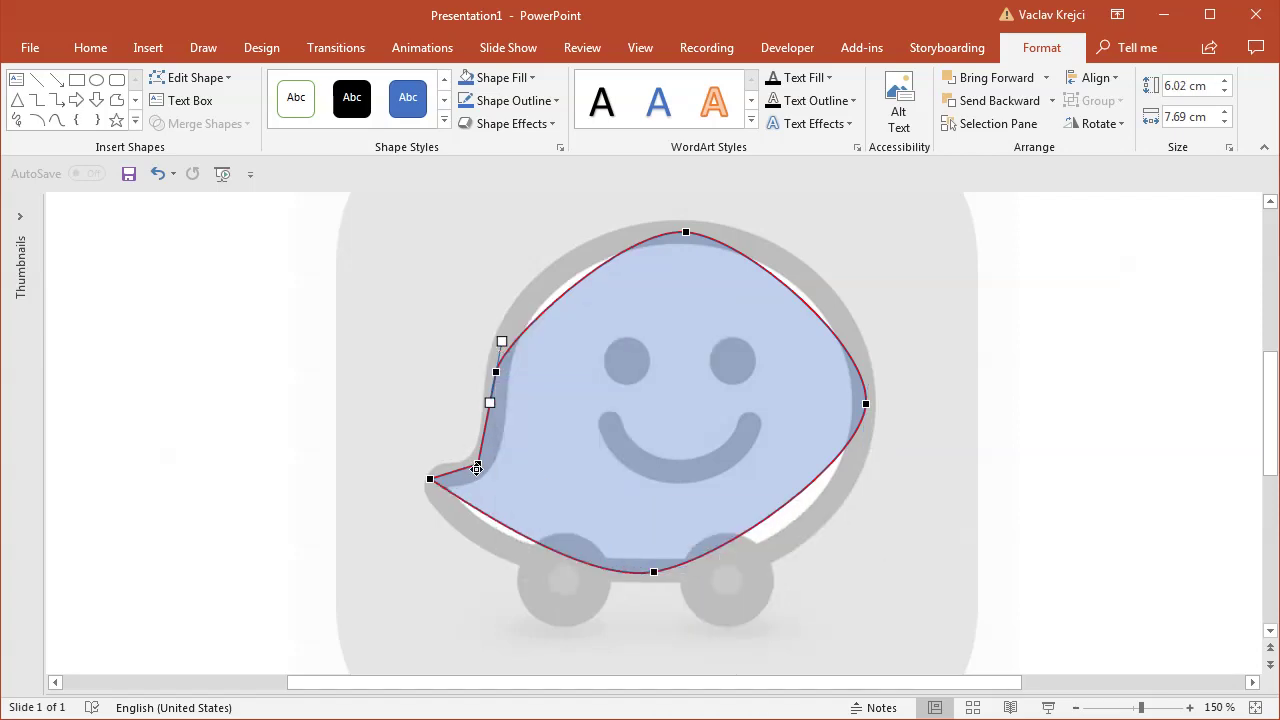
right_click(477, 468)
click(564, 571)
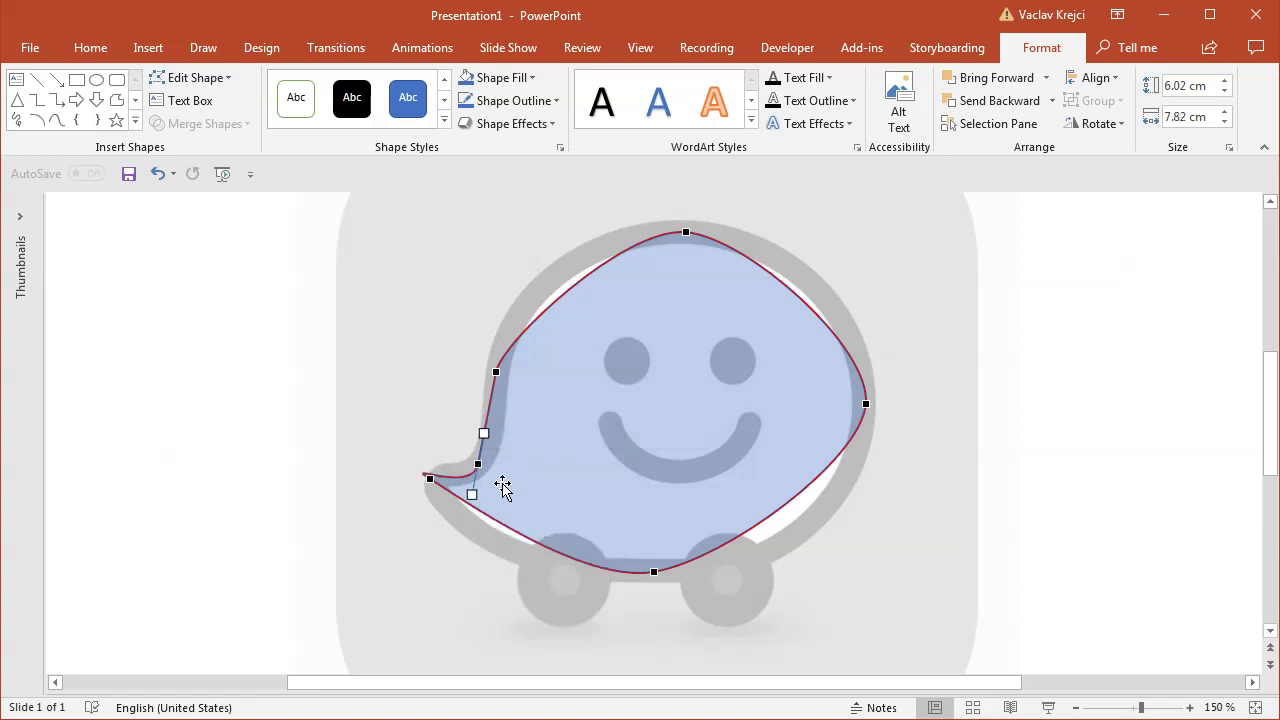
Step: Adjust the curve handles near the tail and on the bottom and right points to fit the outline to the body's lower and right edges
drag(469, 491, 457, 517)
click(654, 571)
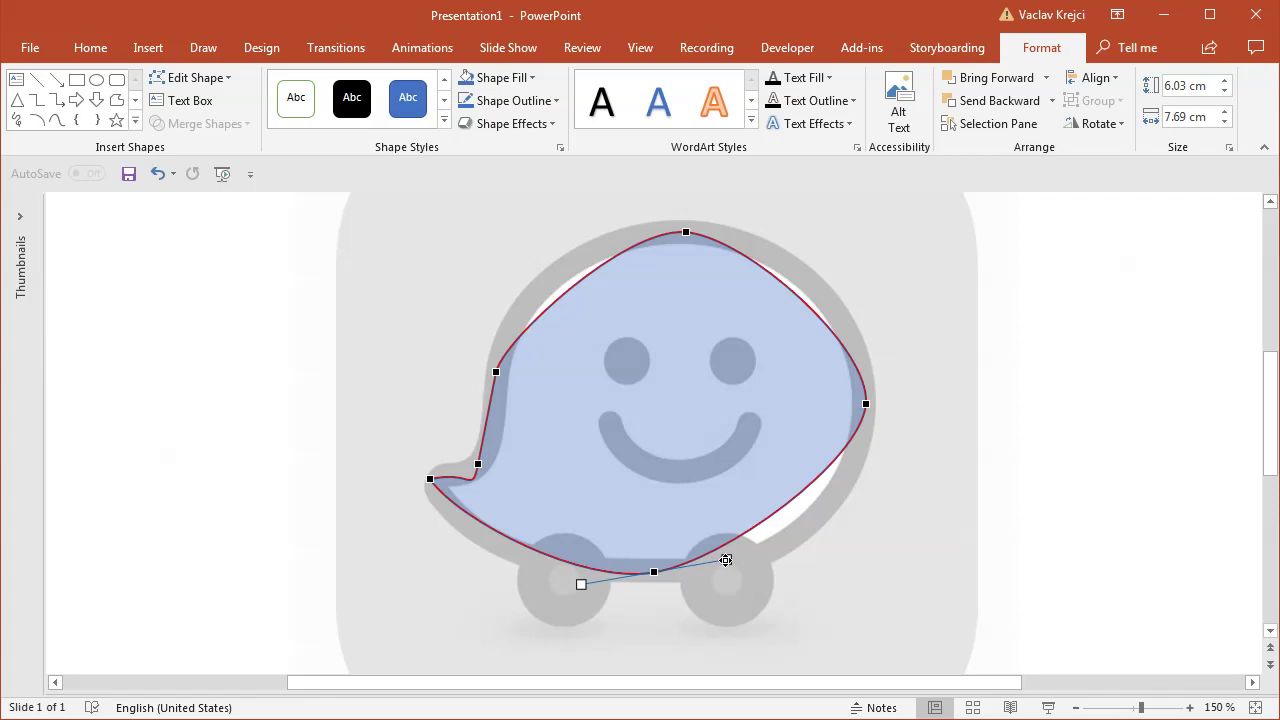
drag(725, 560, 761, 572)
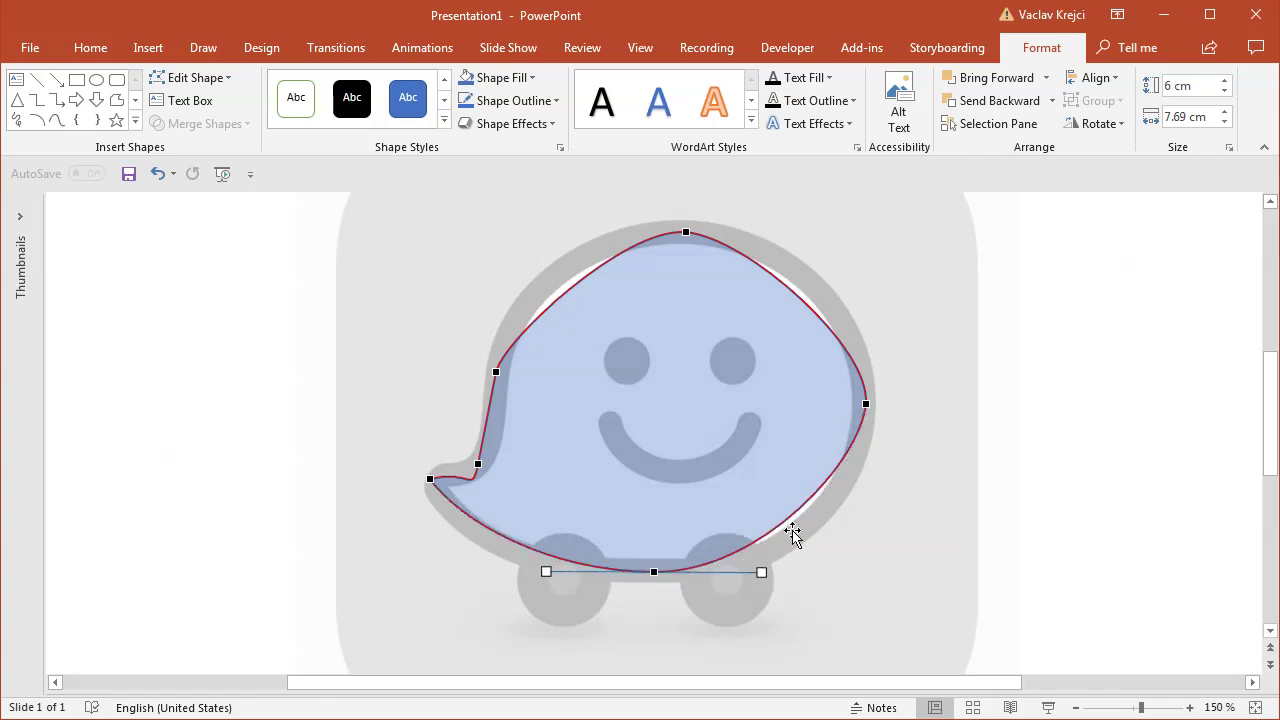
click(864, 405)
drag(862, 460, 866, 508)
click(686, 228)
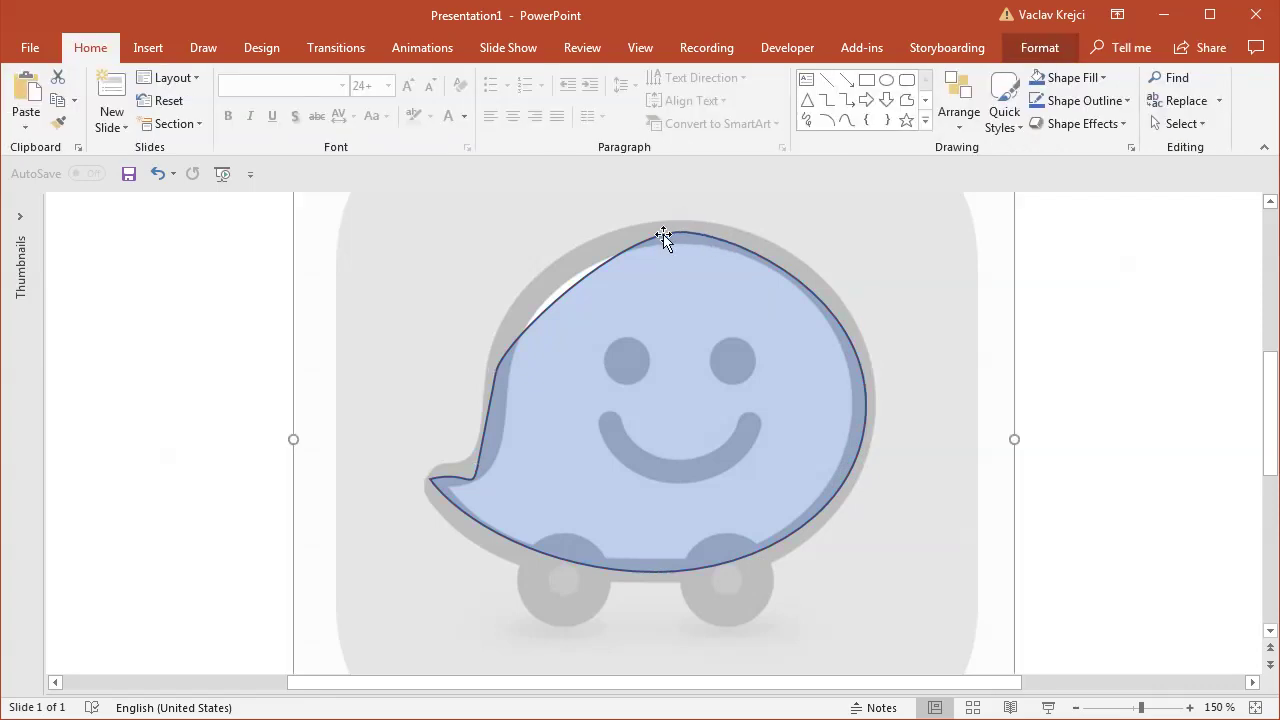
Step: Reopen point editing and lengthen the curve handles of the top and upper-left points to round the outline along the head
click(718, 250)
right_click(718, 252)
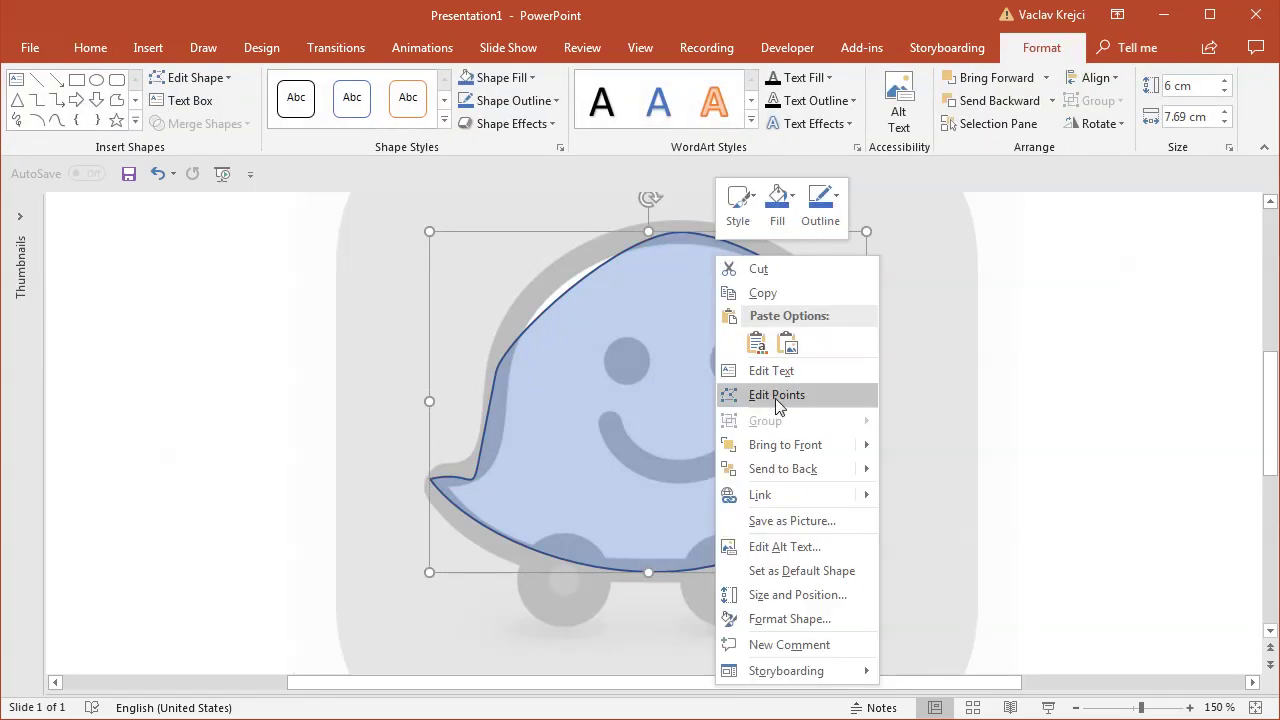
click(776, 394)
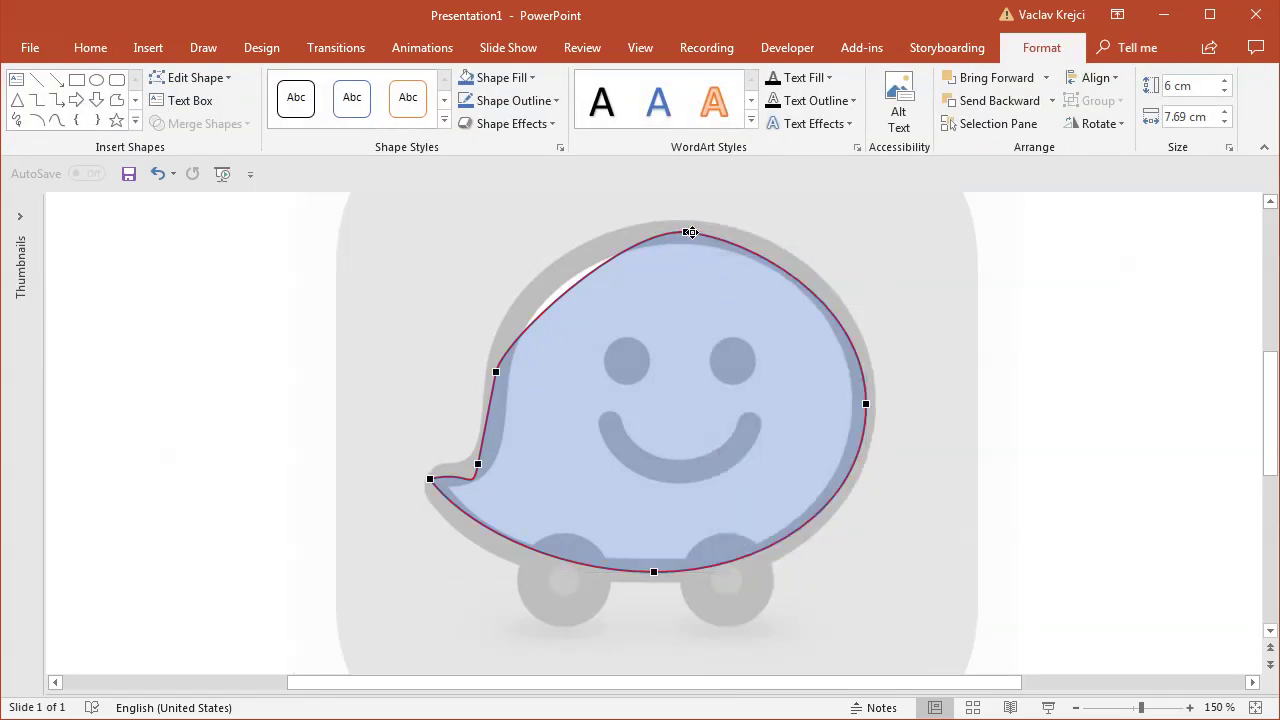
click(686, 231)
drag(757, 234, 792, 234)
click(494, 368)
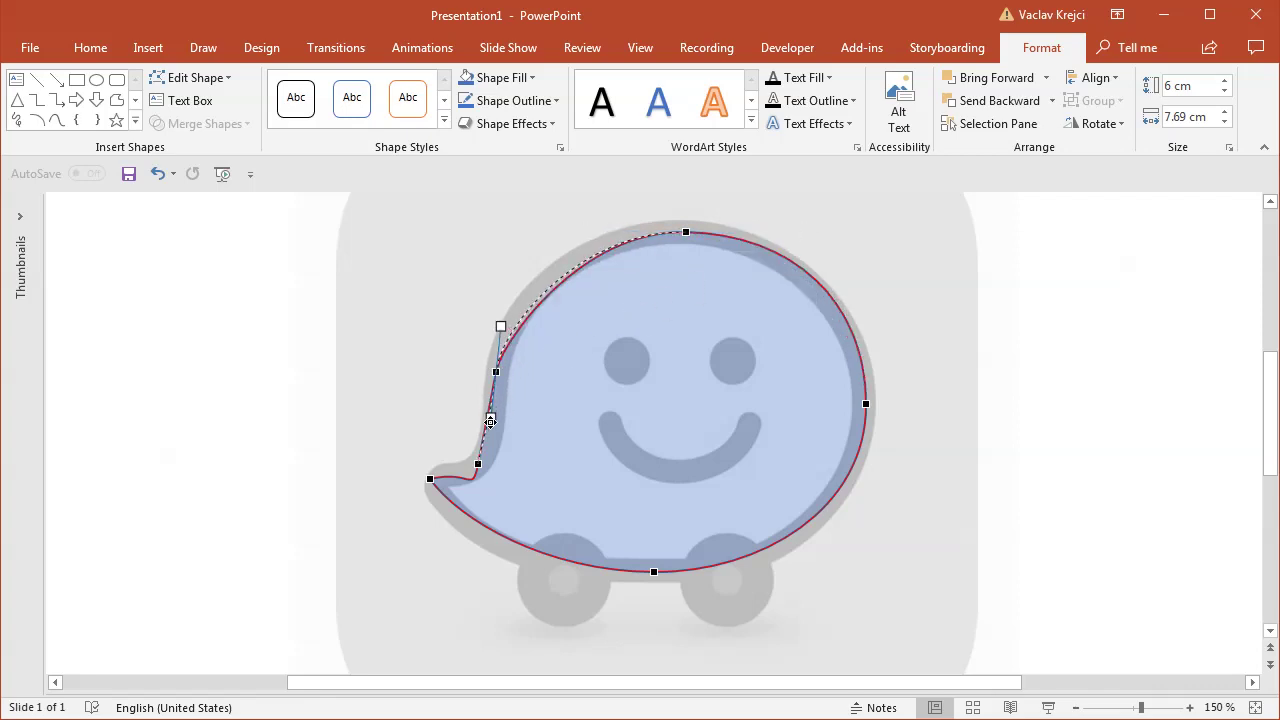
drag(497, 334, 503, 306)
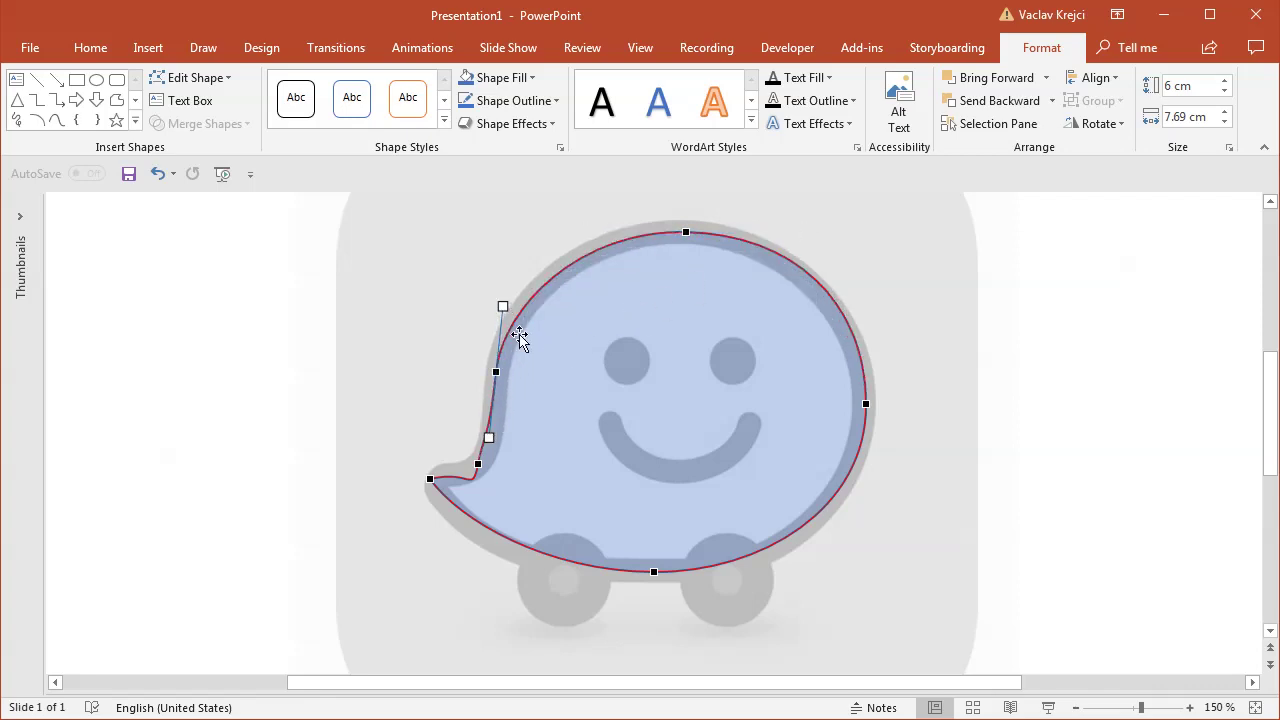
Step: Delete the point where the tail meets the body and reshape the tail curve with the handles of the tail-tip and upper-left points
ctrl+click(478, 466)
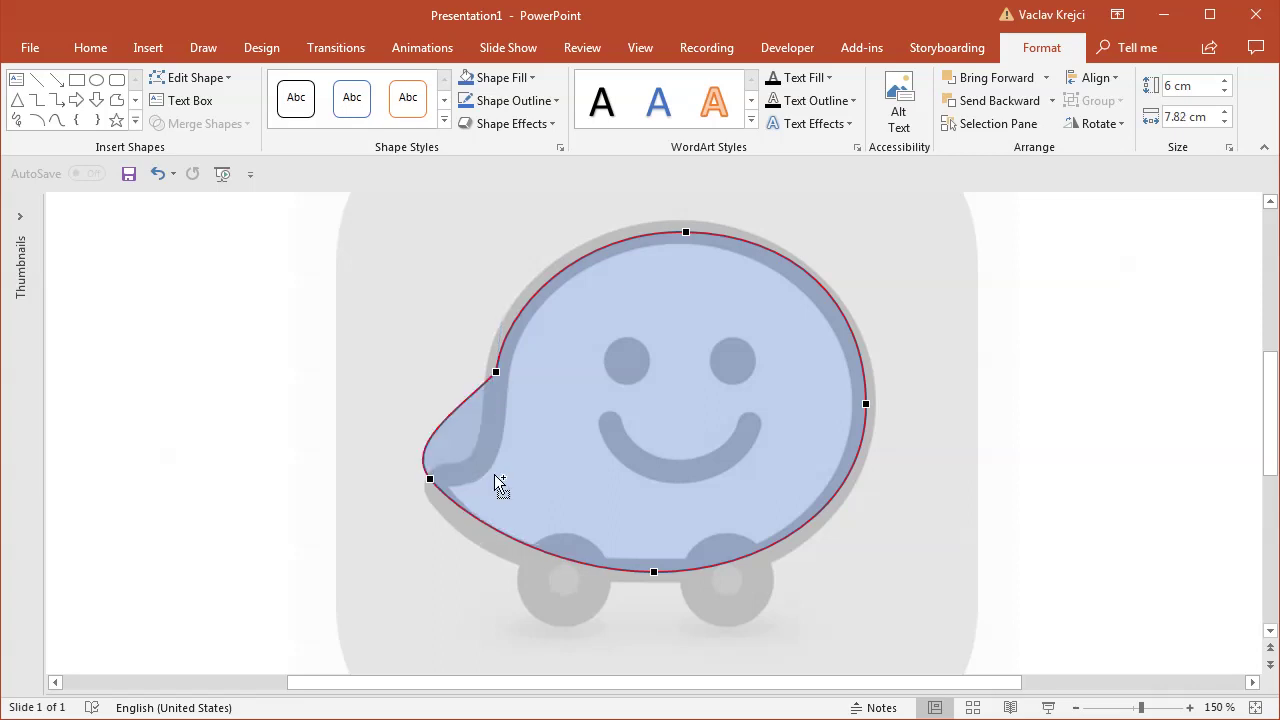
click(428, 479)
drag(457, 510, 468, 546)
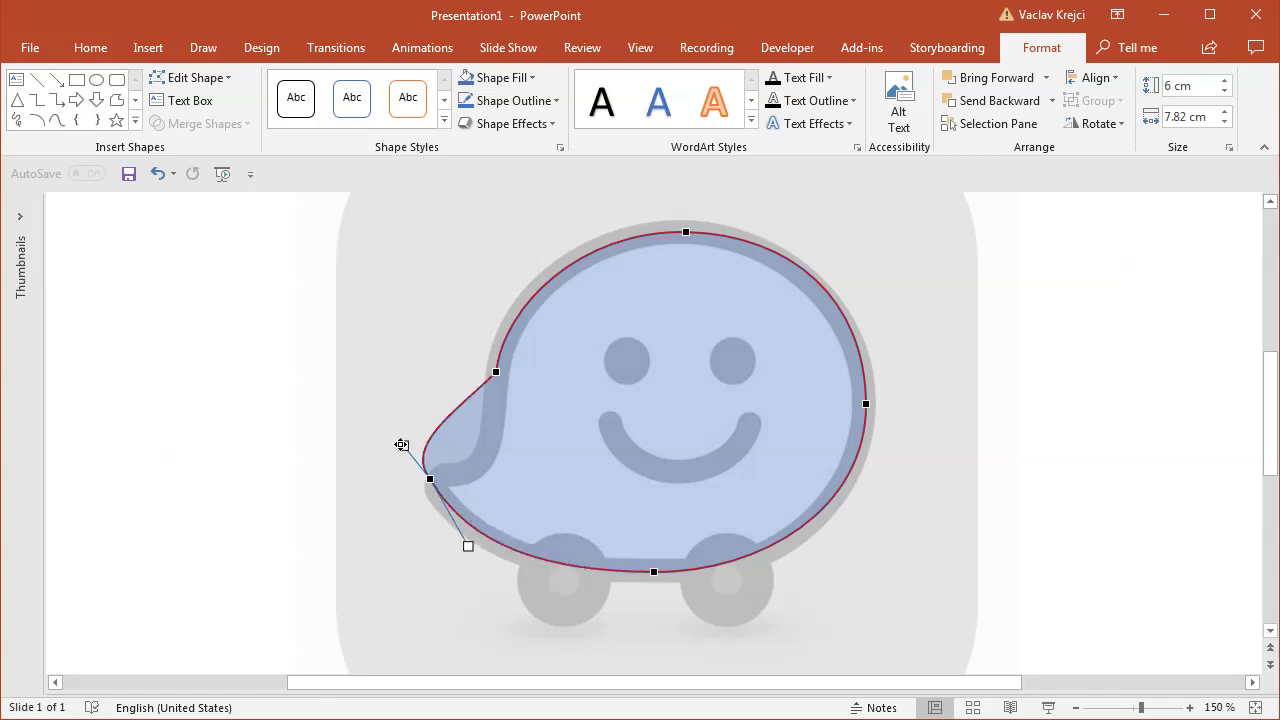
drag(403, 446, 514, 477)
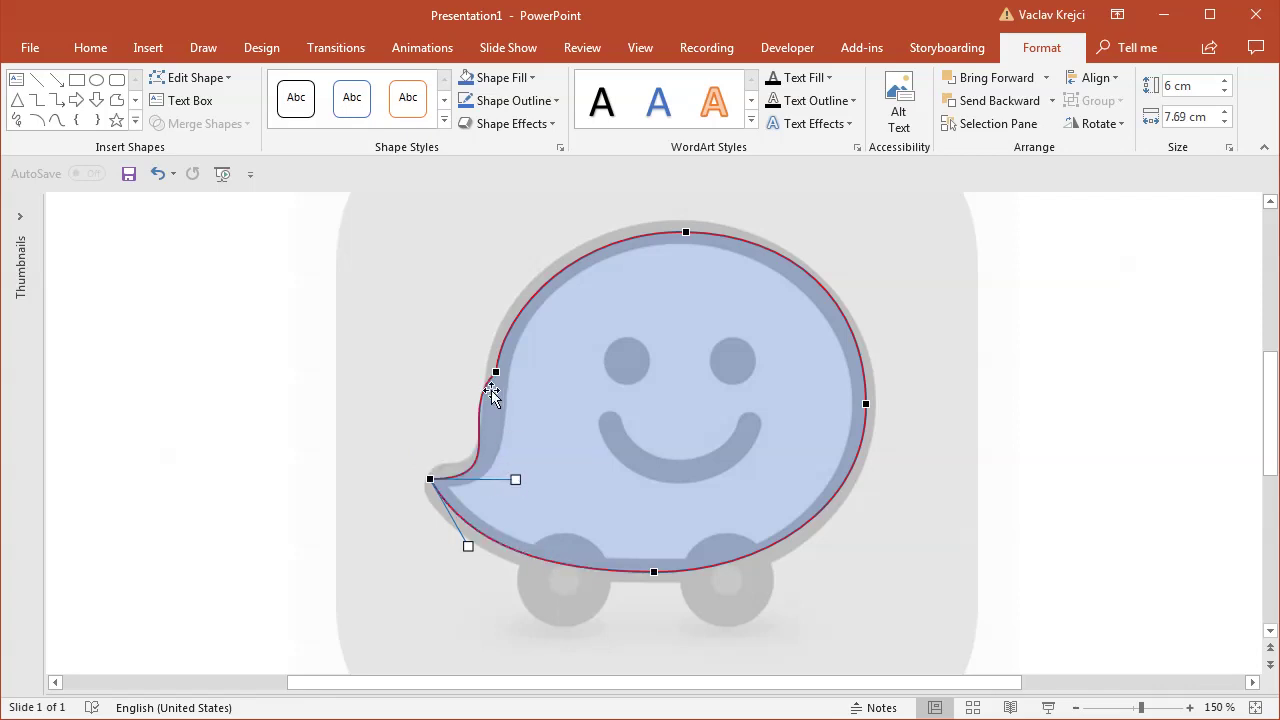
click(496, 372)
drag(455, 412, 485, 429)
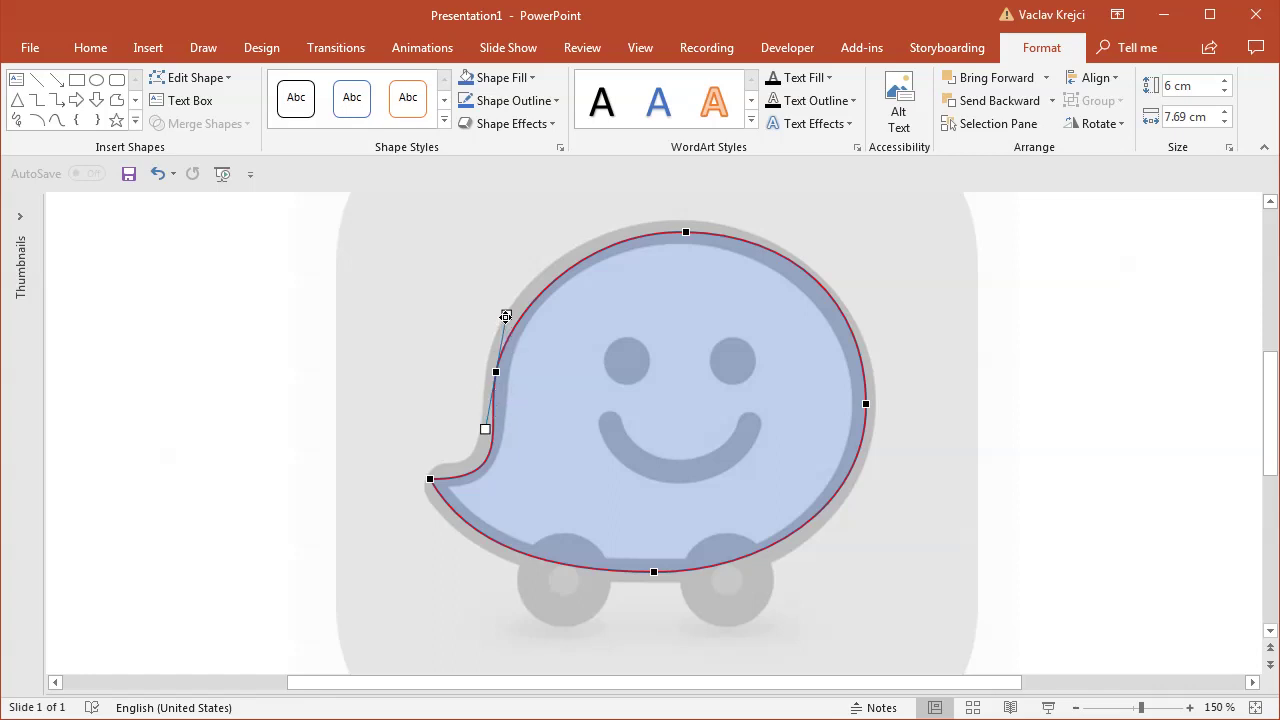
Step: Adjust both curve handles of the upper-left point to smooth the outline between the head and the tail
mouse_move(506, 316)
mouse_down()
mouse_move(514, 214)
mouse_move(499, 368)
mouse_move(505, 327)
mouse_up()
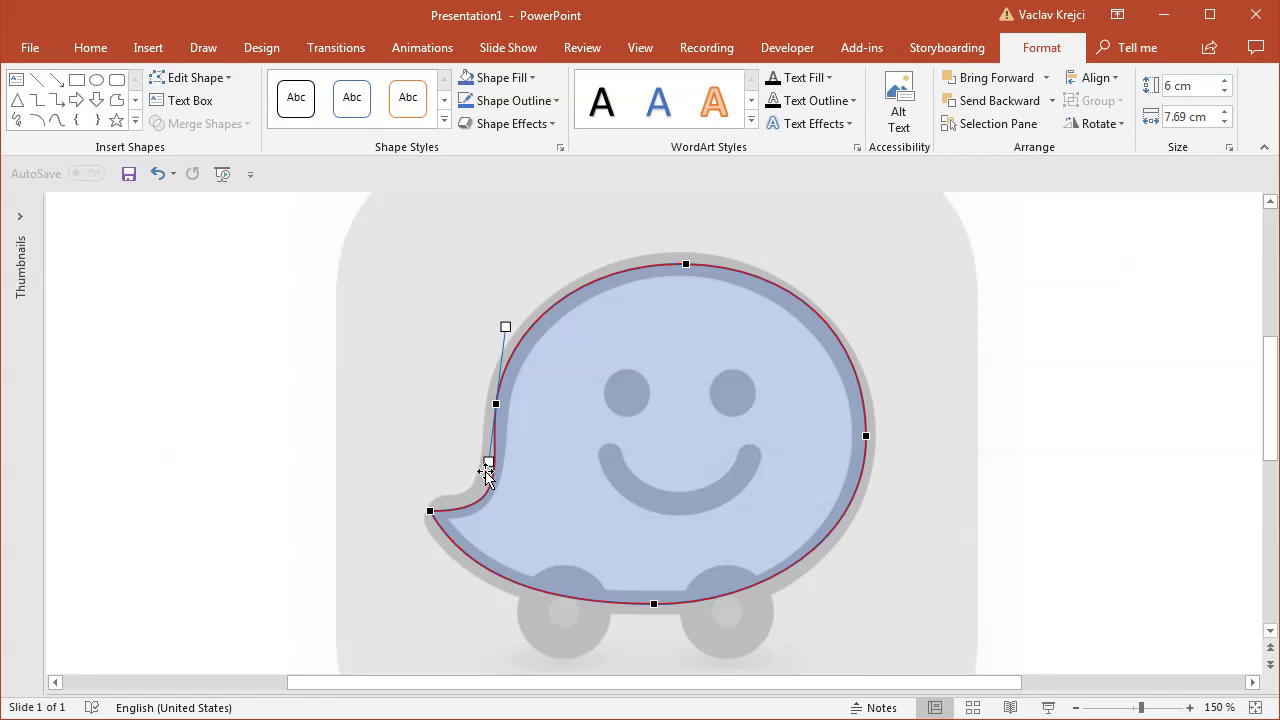
drag(485, 463, 491, 436)
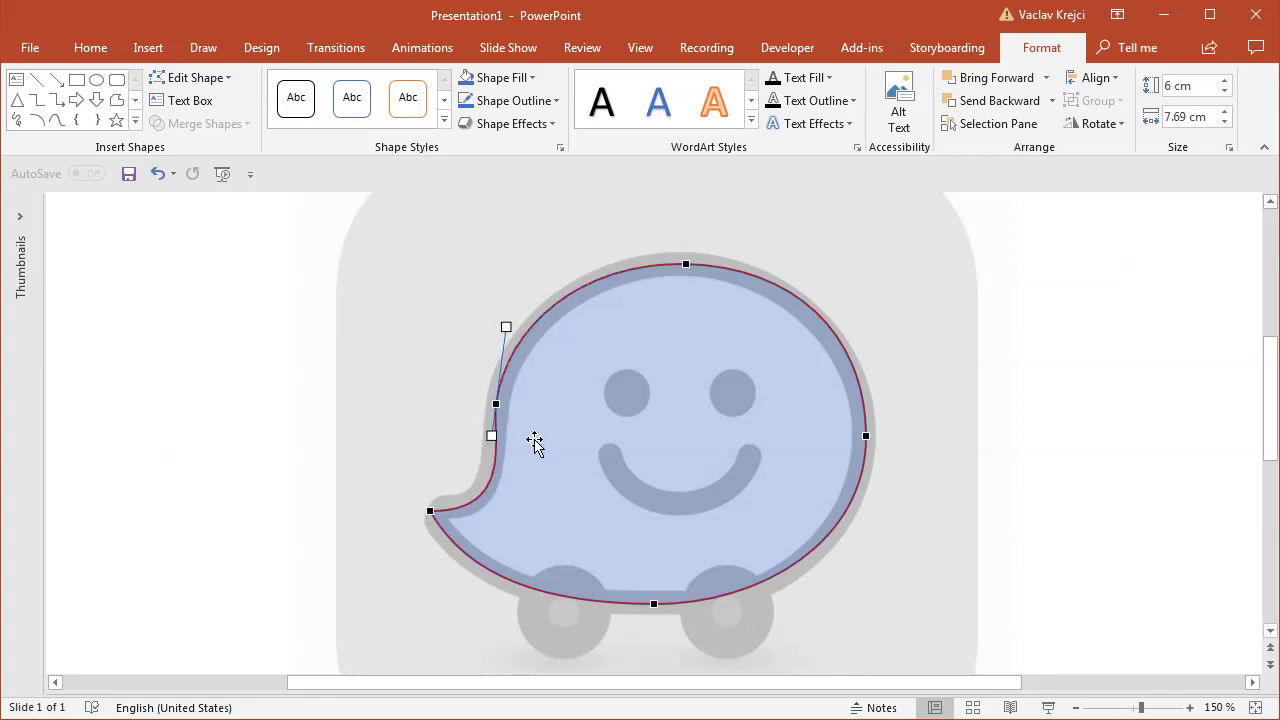
click(569, 418)
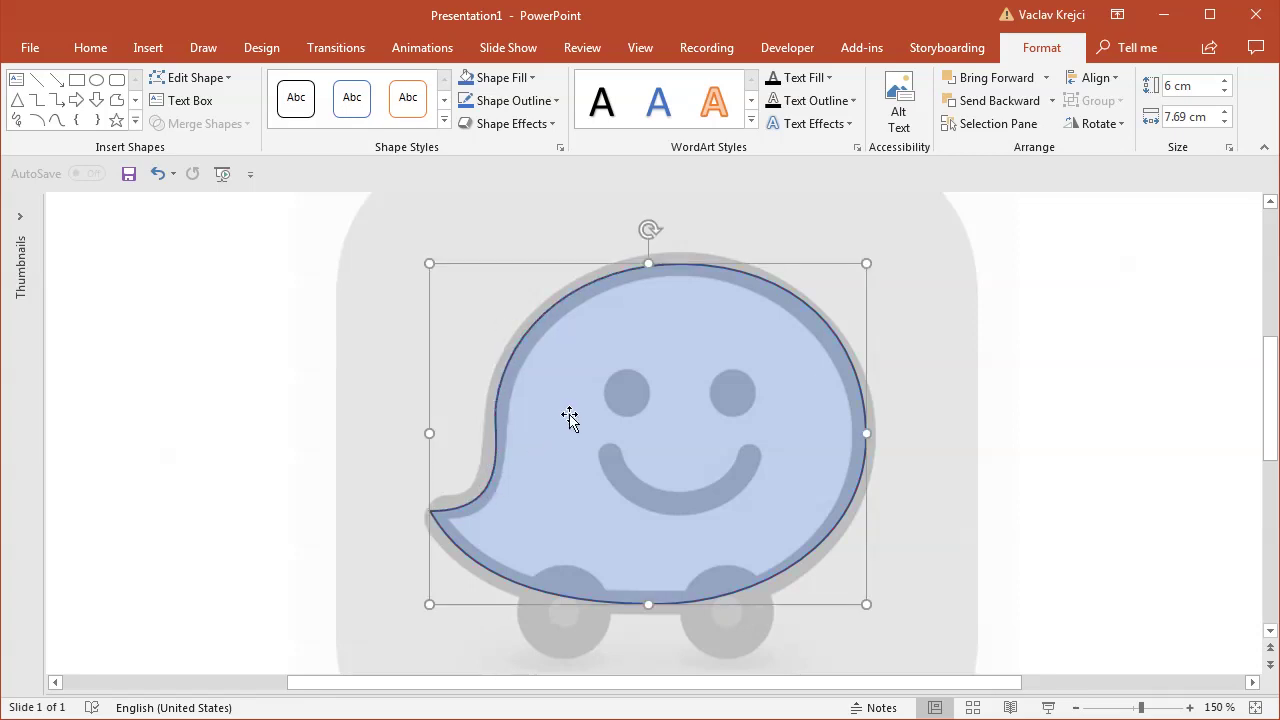
Step: Reopen point editing on the body and refine the upper curve of the tail with the tail-tip point's handle
right_click(510, 421)
click(562, 558)
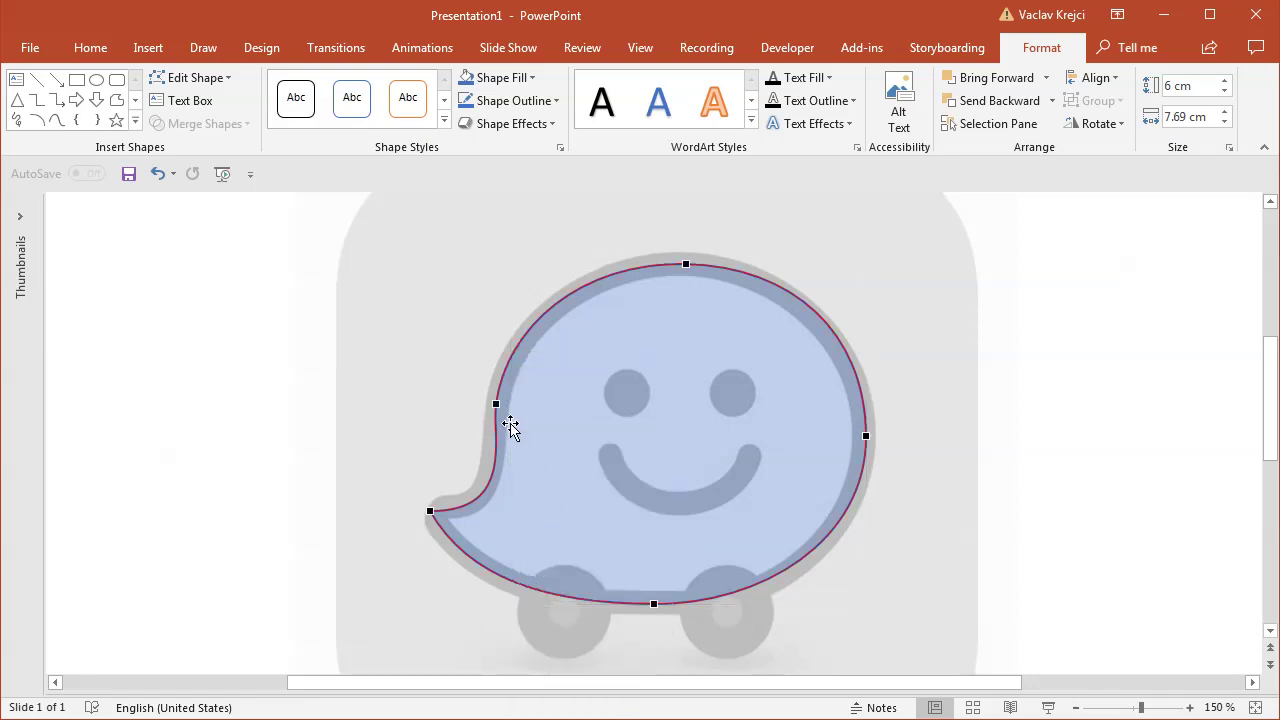
click(496, 404)
click(433, 510)
mouse_move(509, 508)
mouse_down()
mouse_move(491, 508)
mouse_move(503, 512)
mouse_up()
click(492, 403)
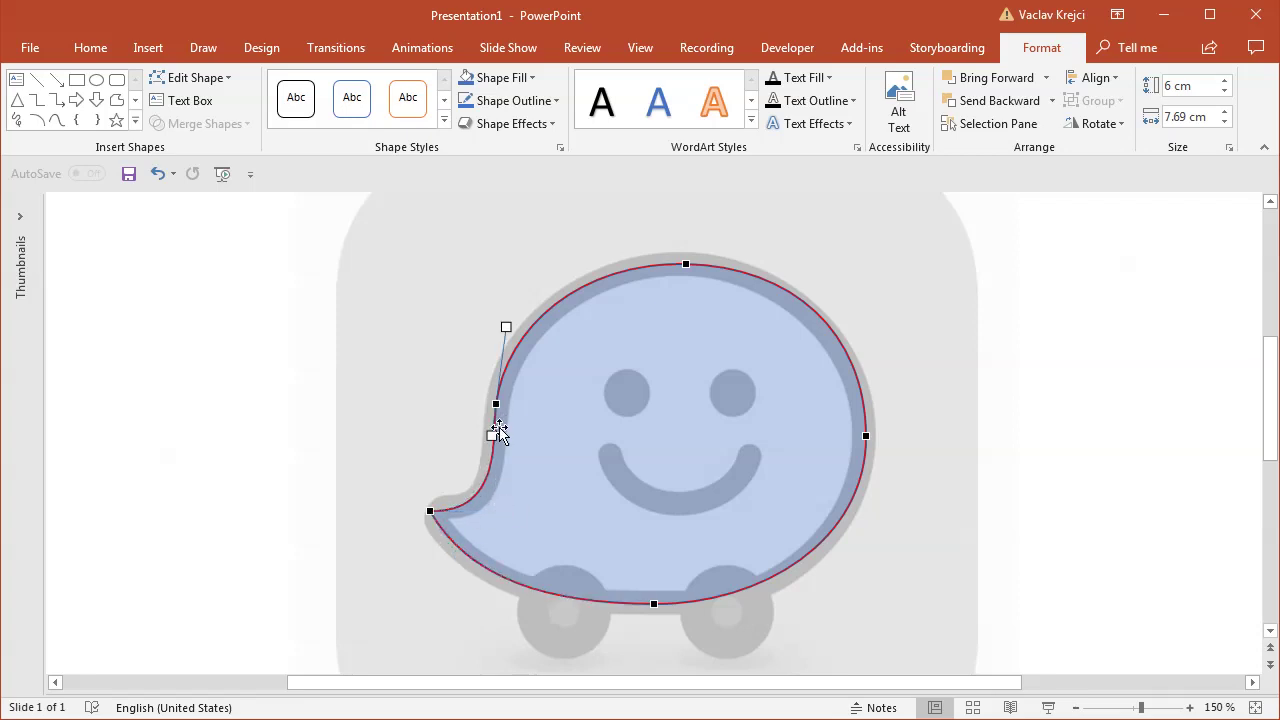
click(443, 434)
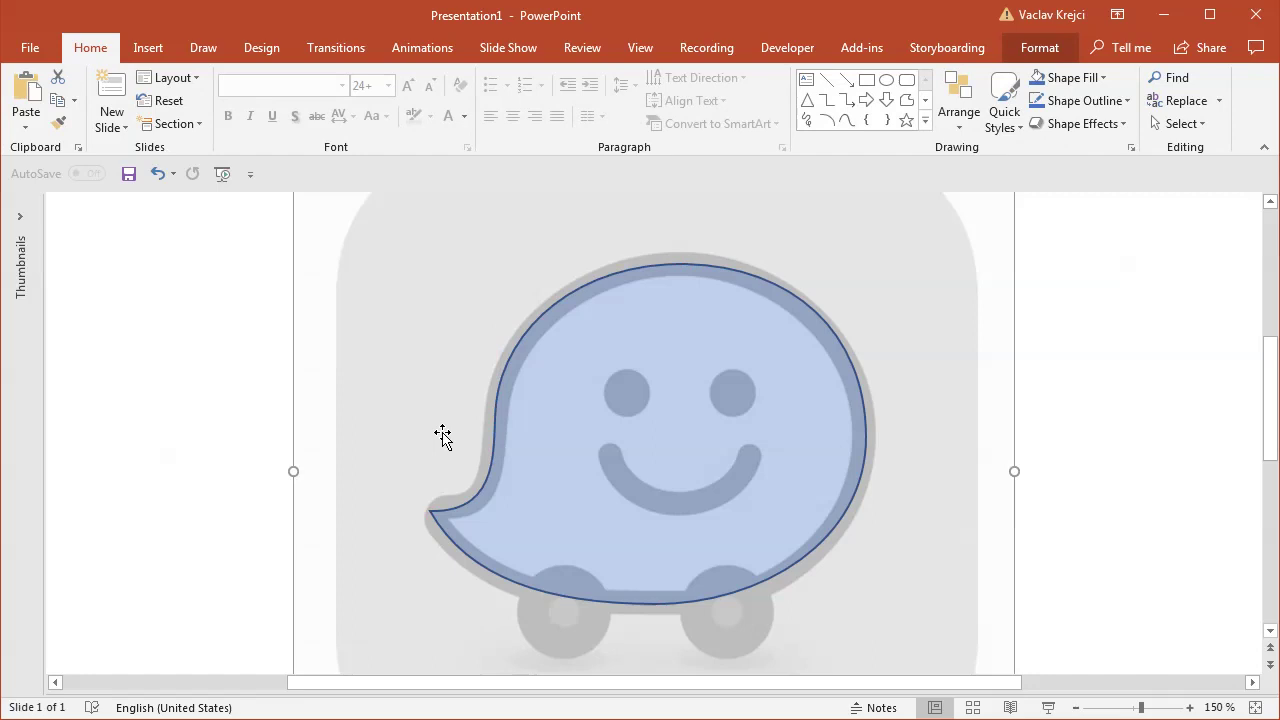
Step: Reopen point editing on the body and slightly shorten the top point's right-hand curve handle to fit the head outline
click(803, 391)
right_click(740, 328)
click(790, 475)
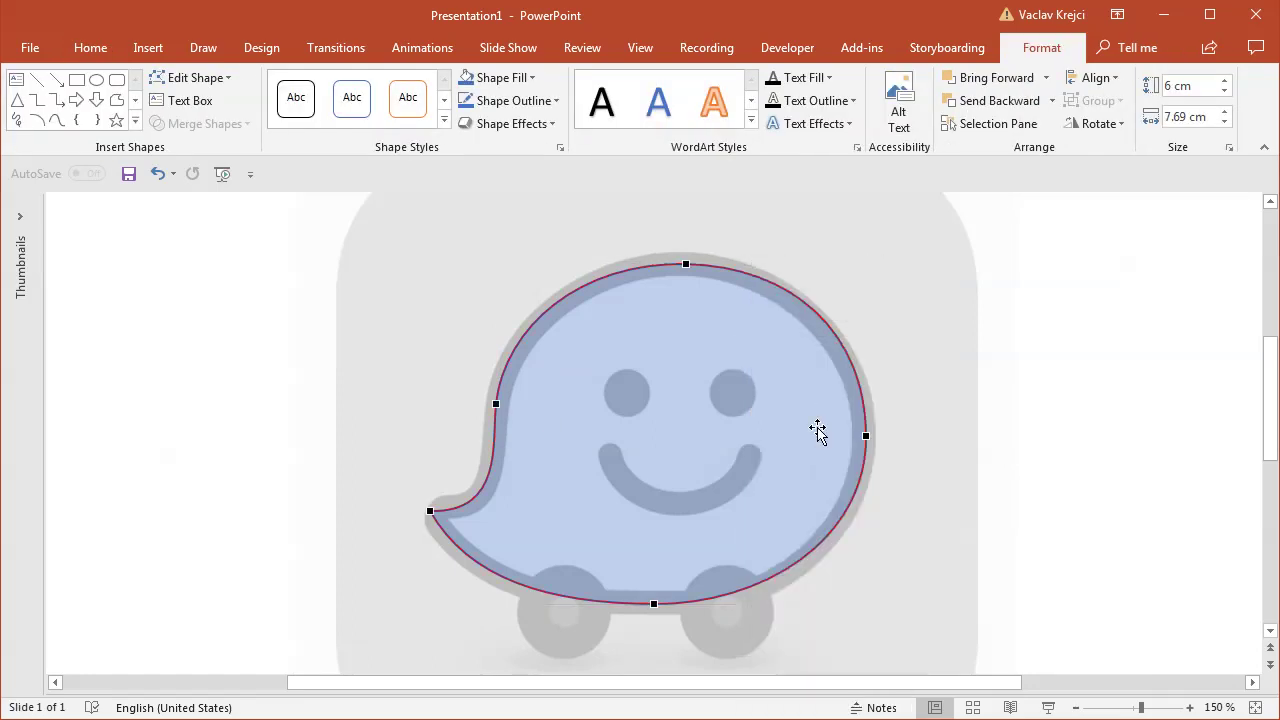
click(685, 263)
drag(791, 263, 779, 264)
click(915, 362)
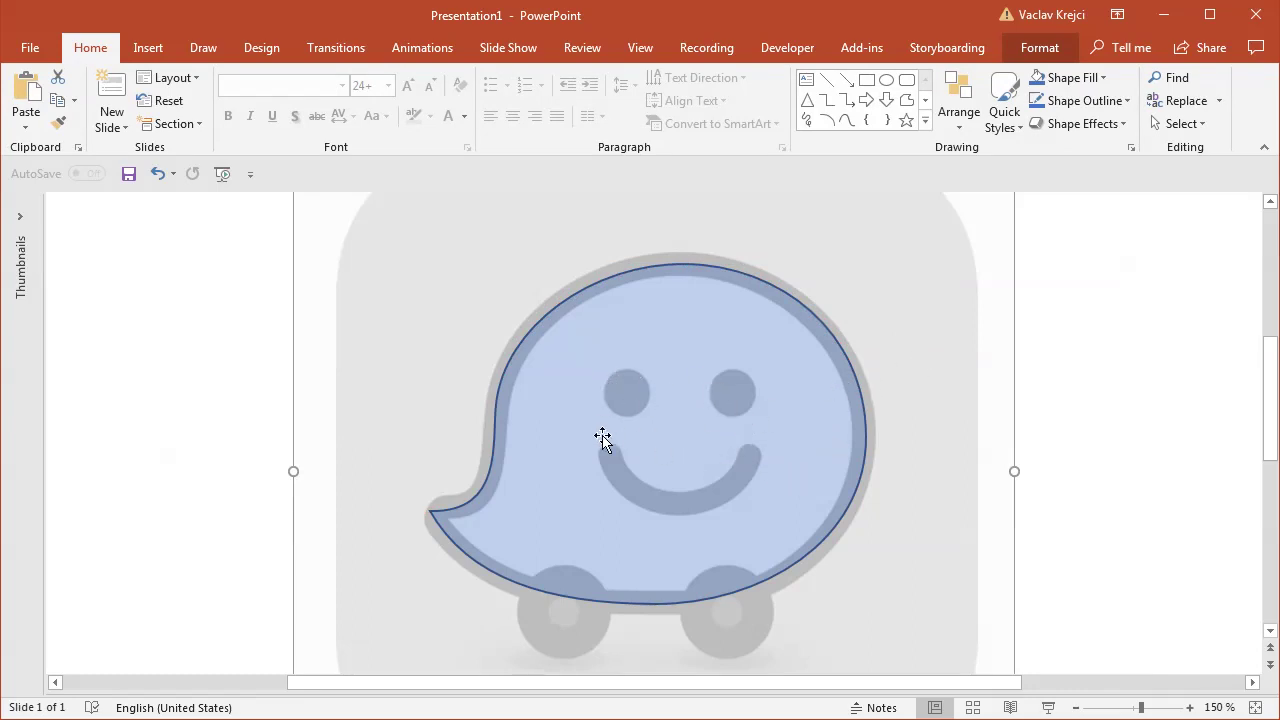
Step: Draw a circle of about 0.79 cm over the reference's left eye and place a copy over the right eye
click(1169, 708)
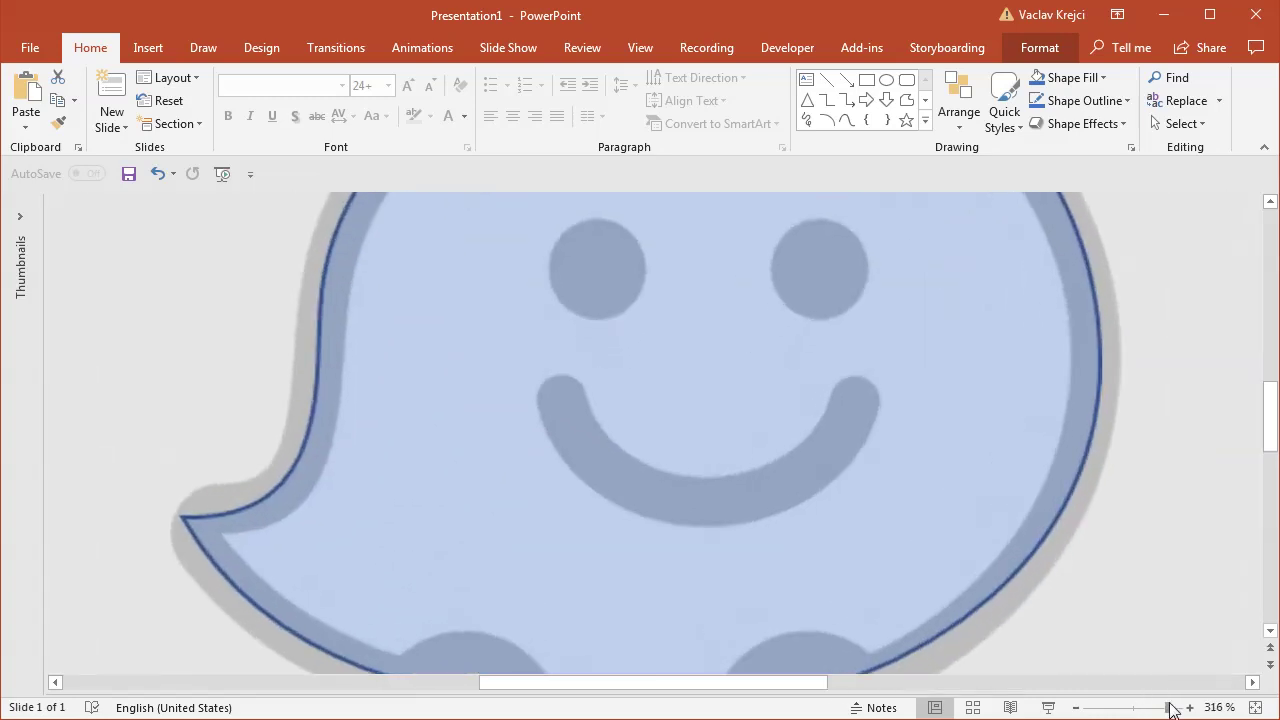
drag(1270, 425, 1270, 410)
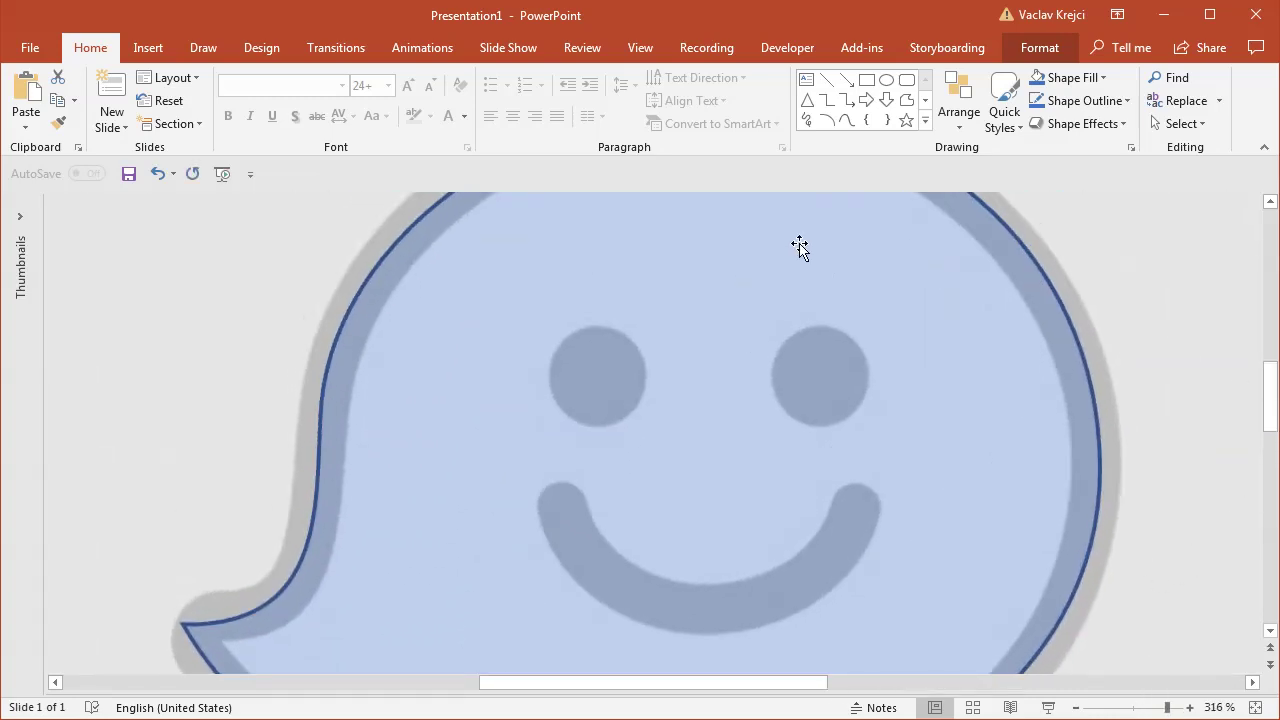
click(160, 45)
click(292, 125)
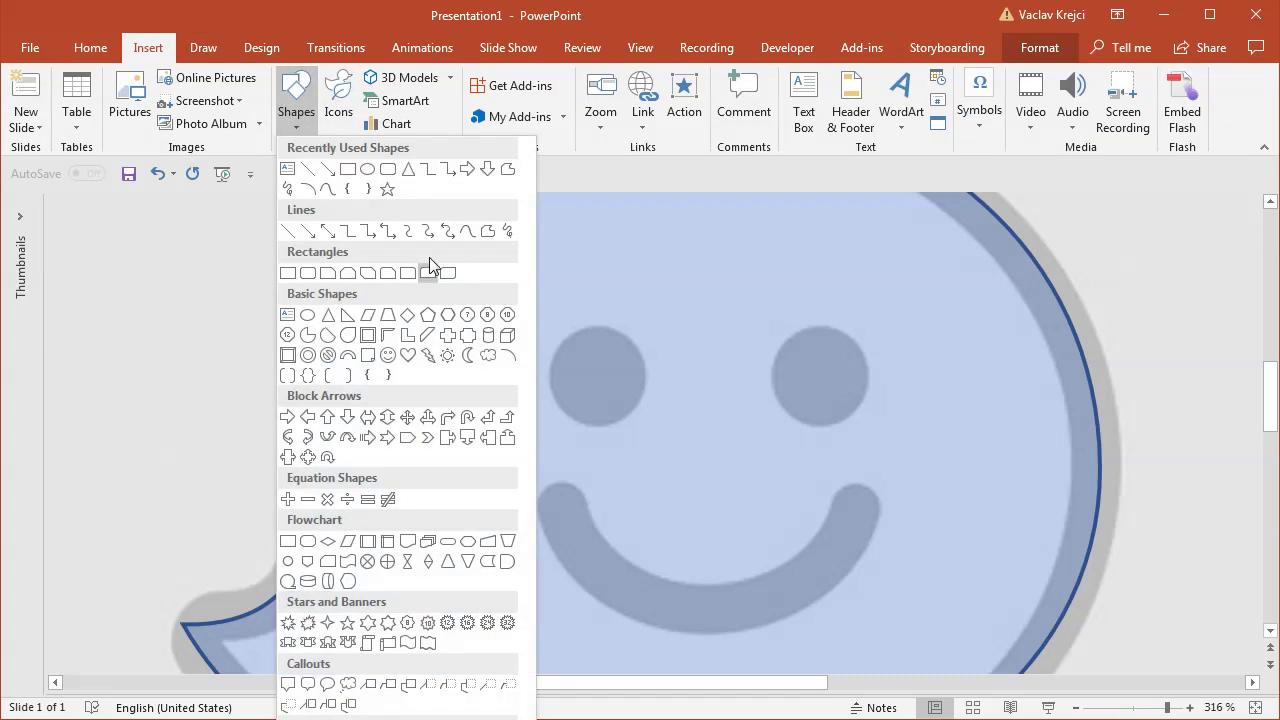
click(370, 167)
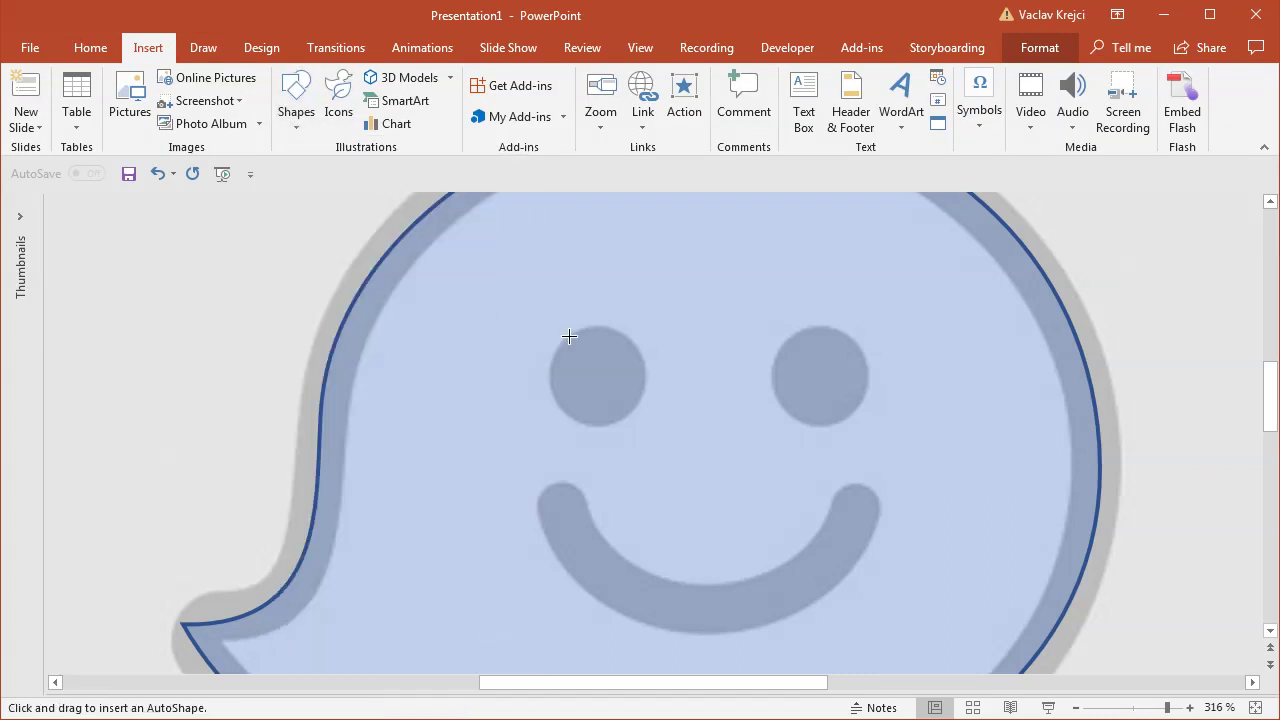
drag(552, 330, 639, 425)
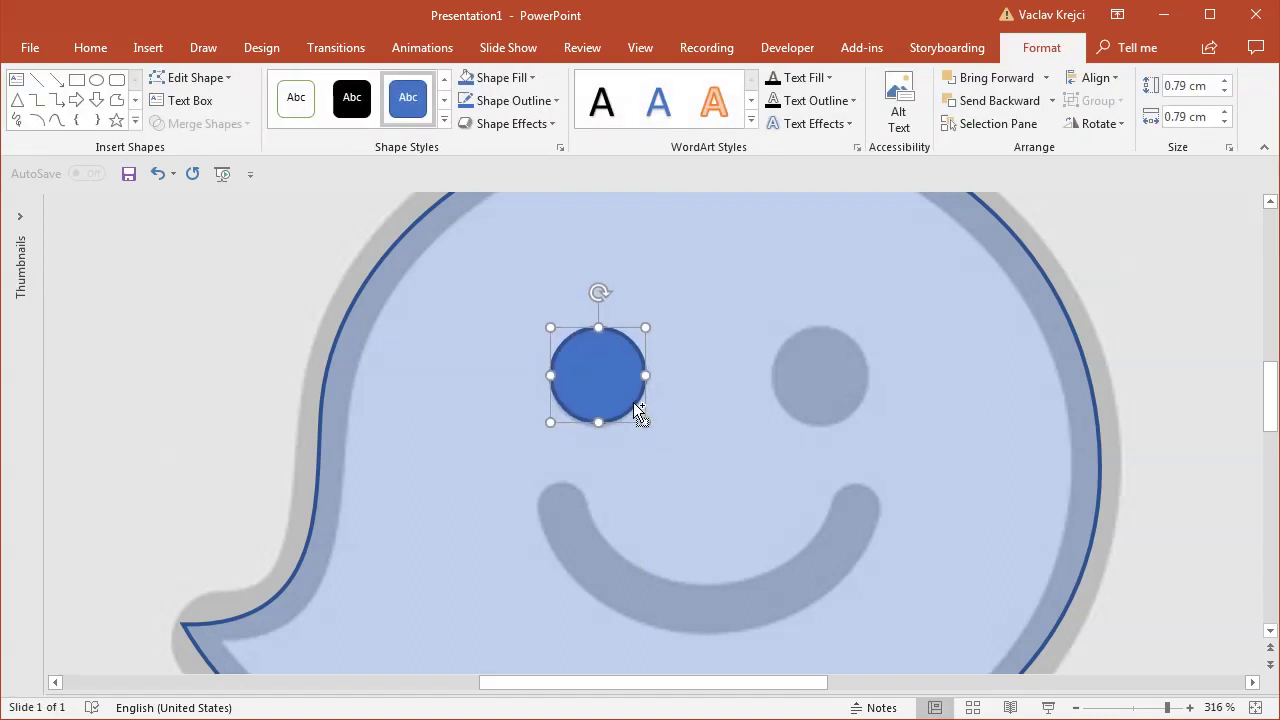
drag(597, 371, 819, 380)
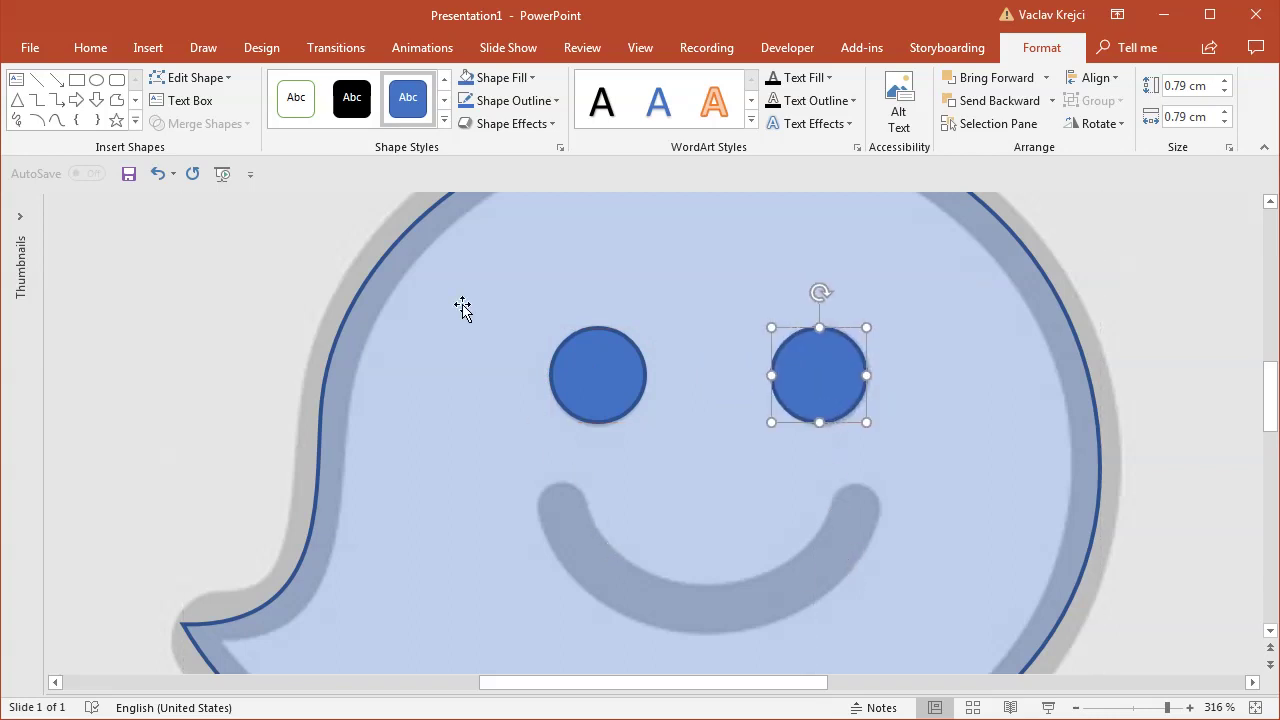
Step: Draw an arc of about 2.75 cm by 2.75 cm over the face and extend it to an almost full circle
click(150, 47)
click(300, 122)
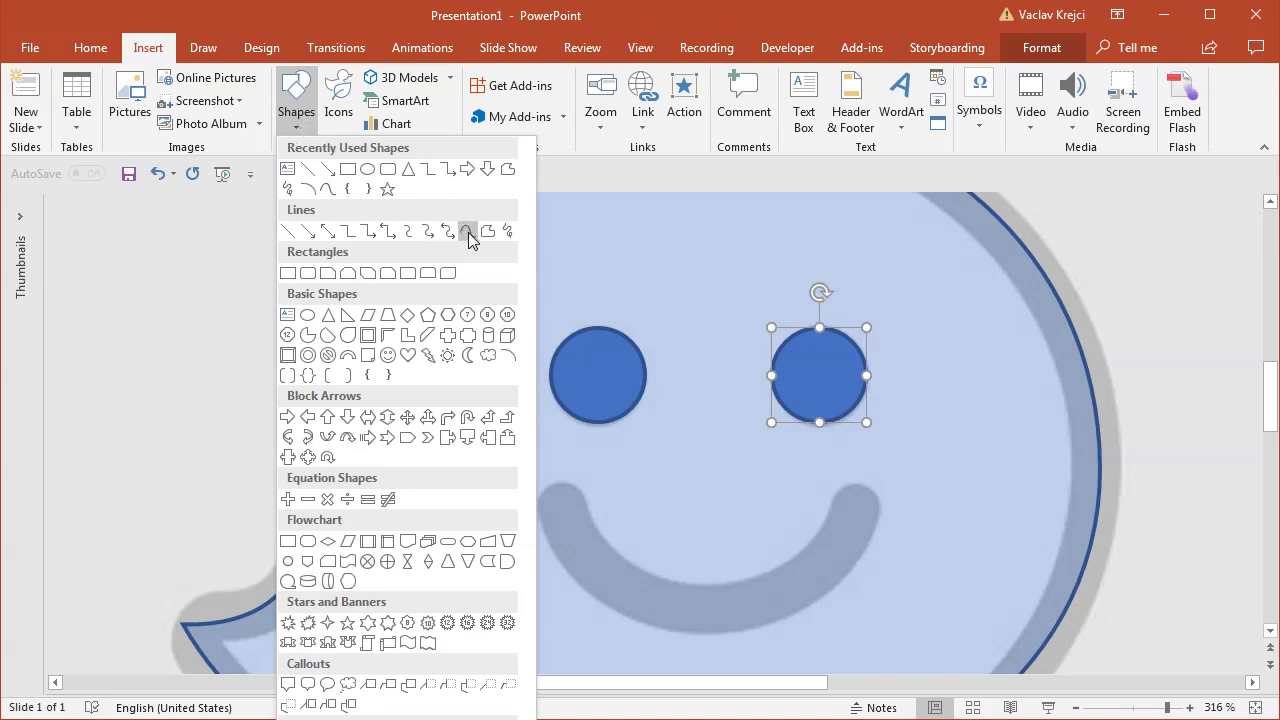
click(507, 357)
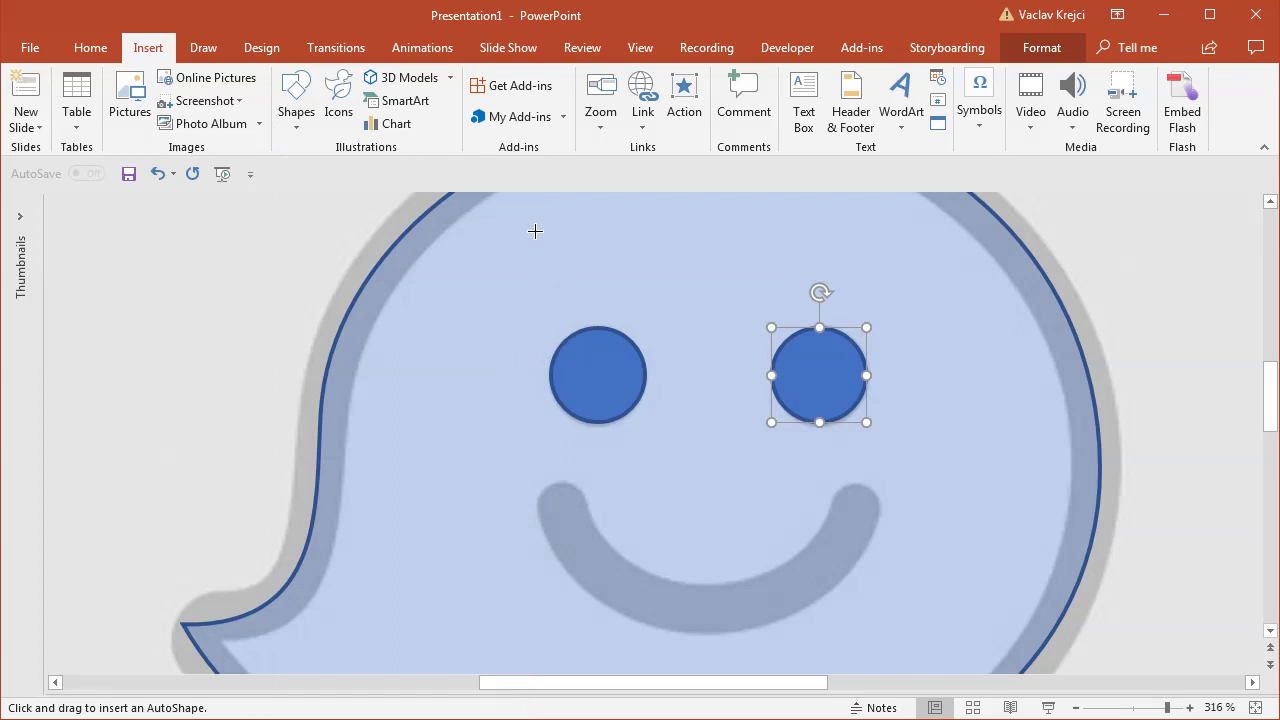
drag(535, 231, 865, 502)
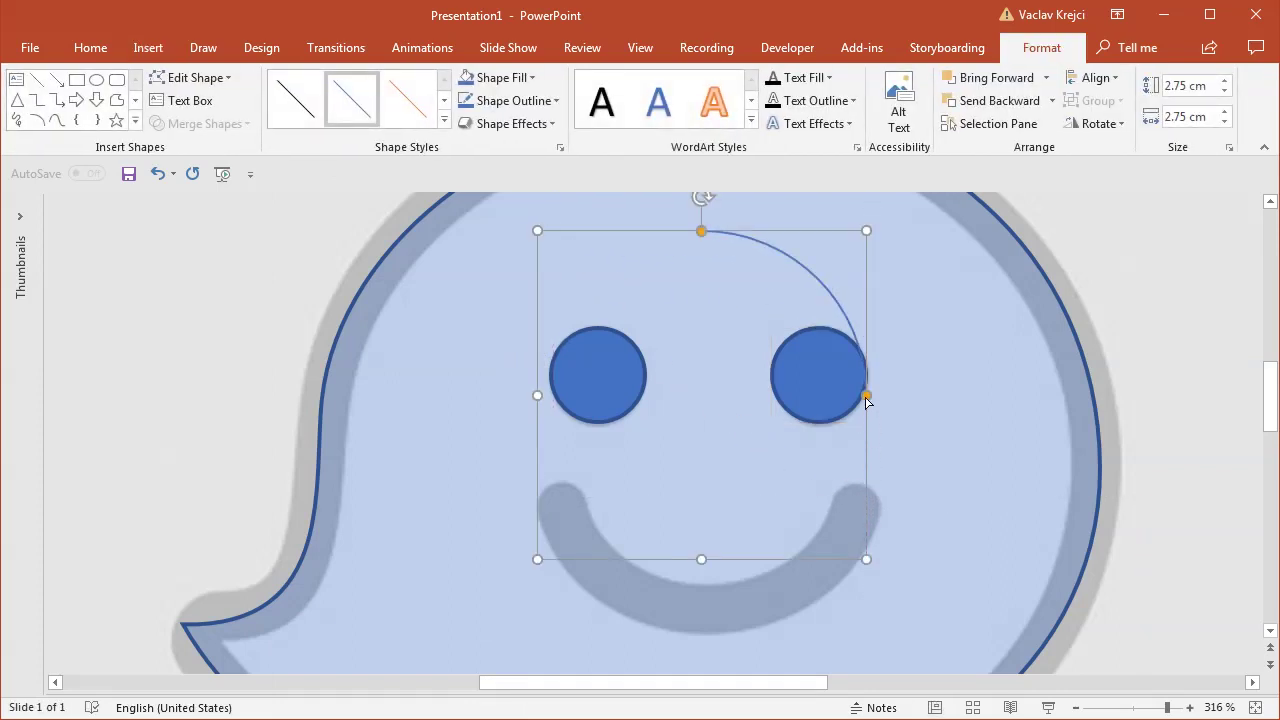
drag(866, 395, 613, 296)
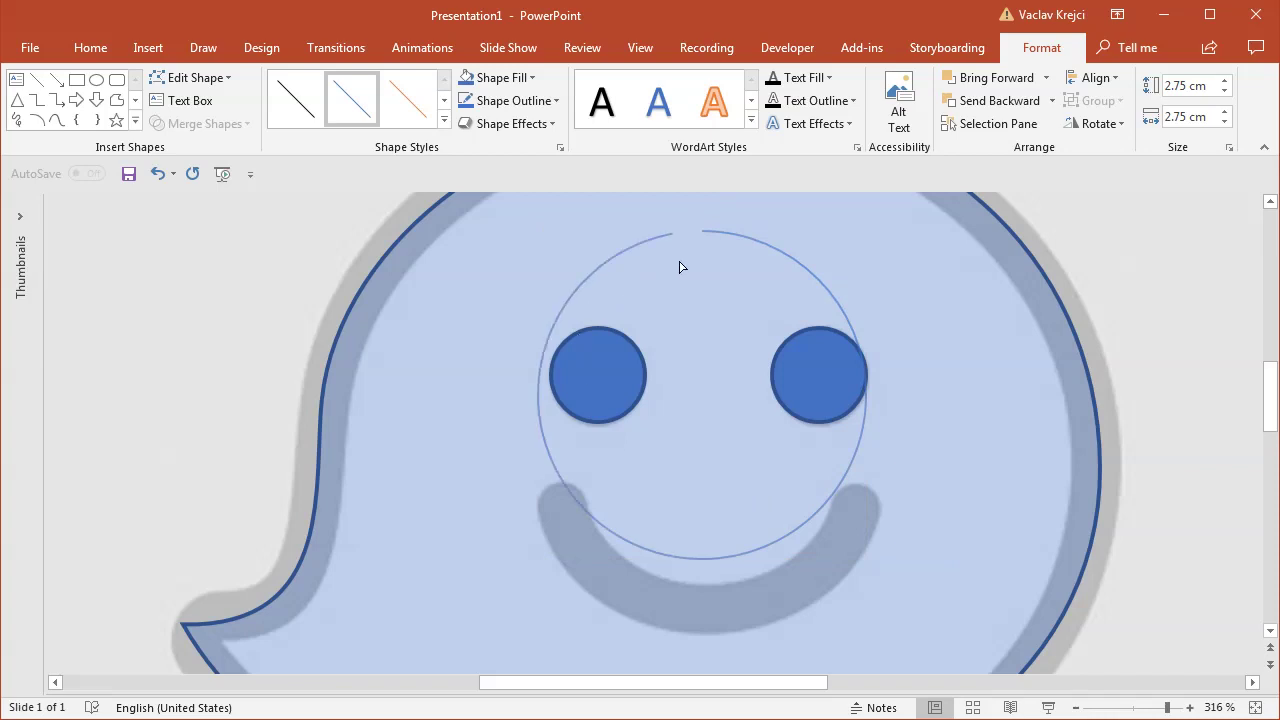
drag(680, 267, 682, 265)
click(743, 303)
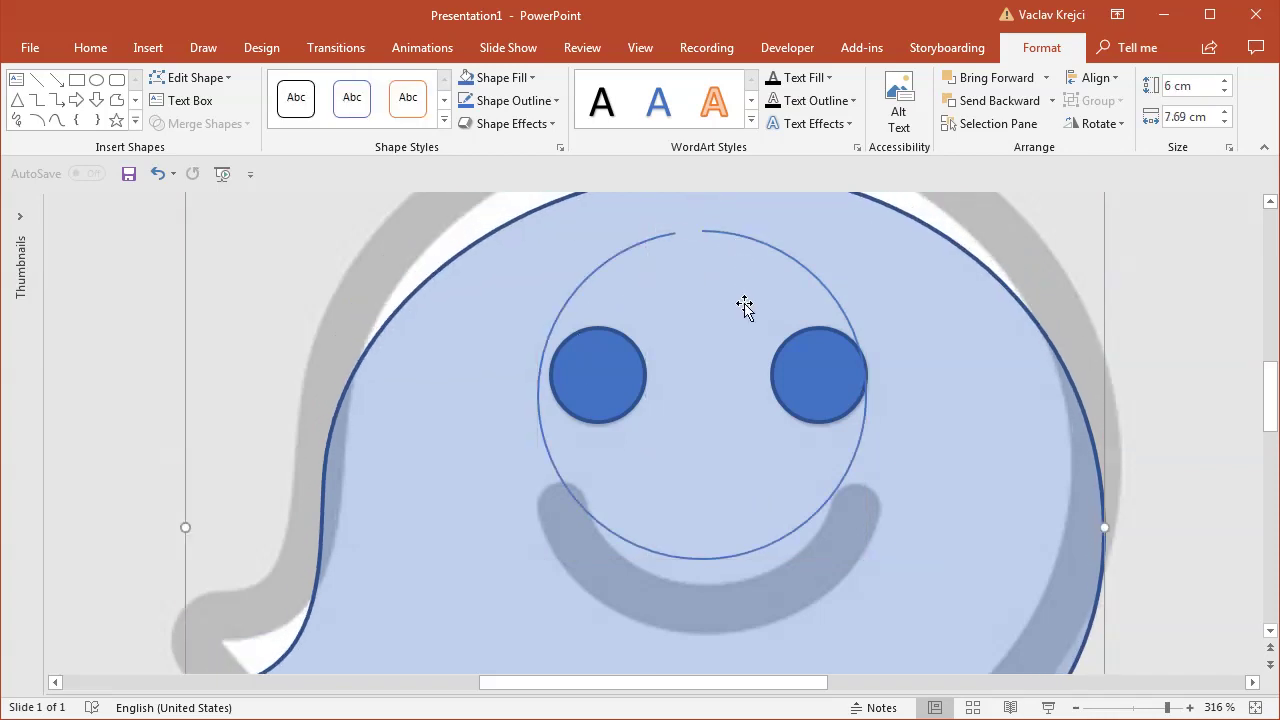
key(ctrl+z)
Step: Move the arc down onto the reference smile and resize it to about 2.68 cm by 2.68 cm
click(759, 255)
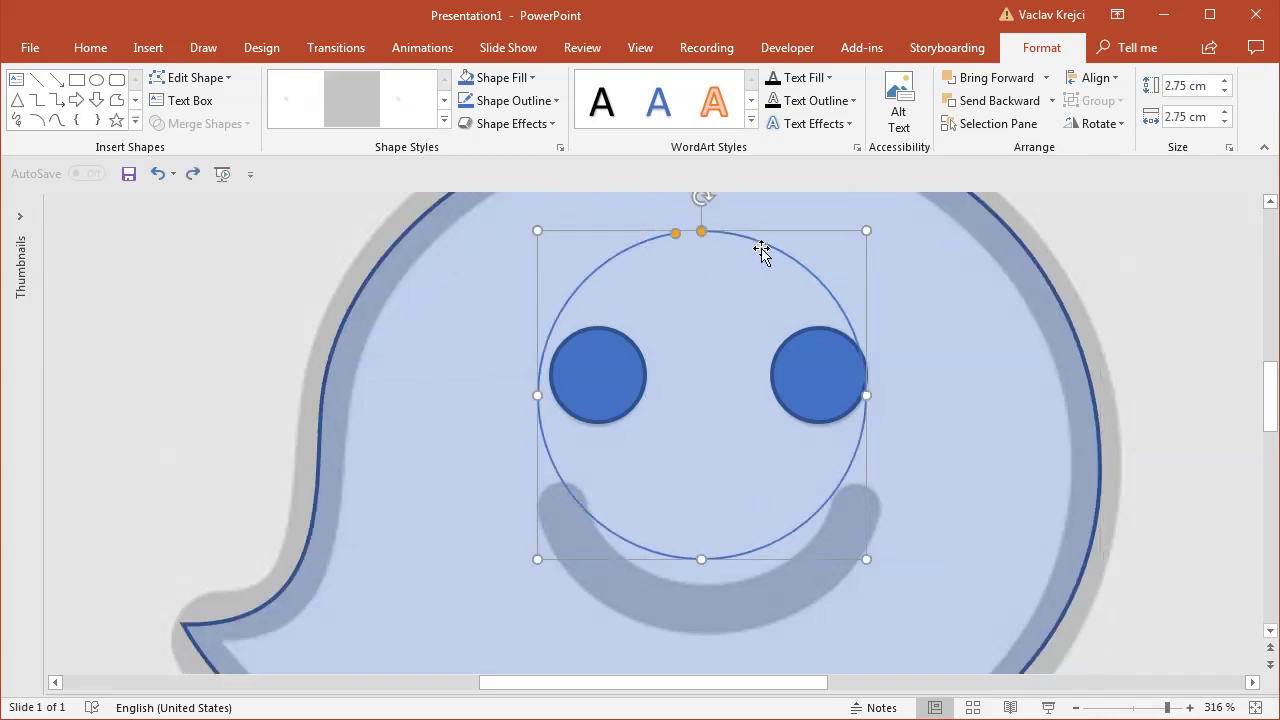
drag(766, 249, 778, 298)
drag(880, 610, 867, 606)
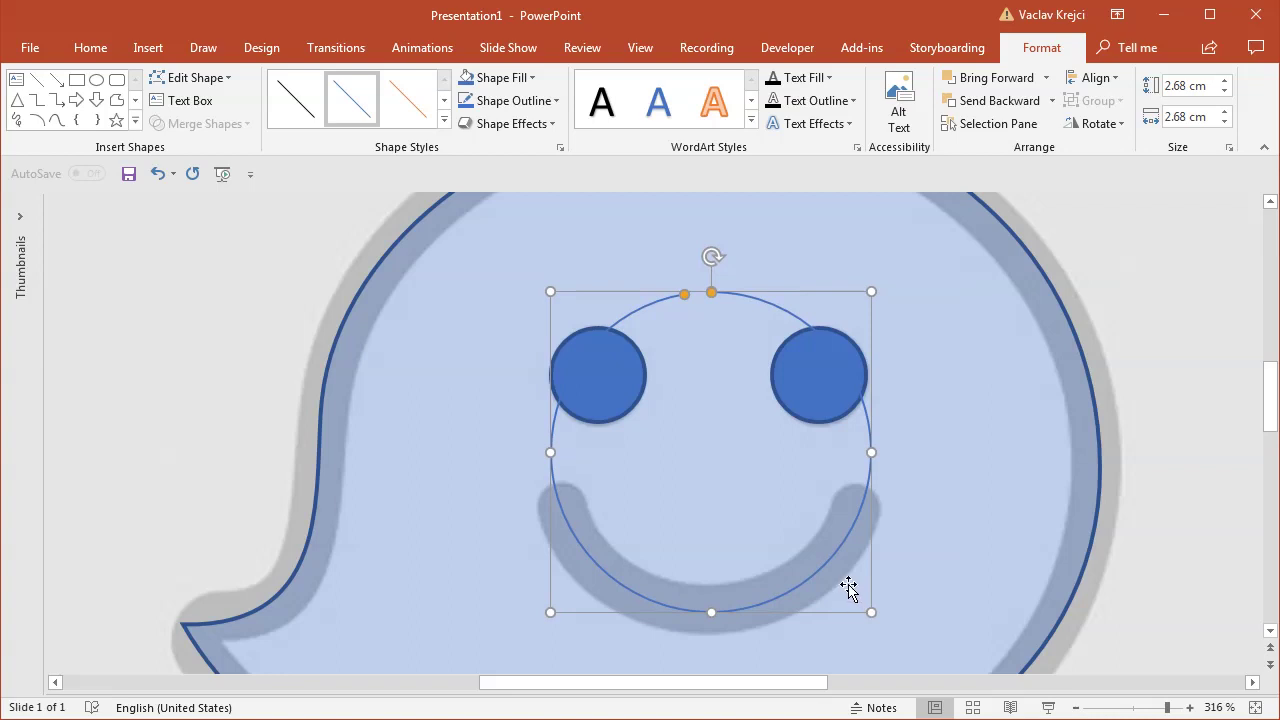
Step: Shorten the arc at both ends so that it spans only from one end of the reference smile to the other
drag(685, 294, 669, 310)
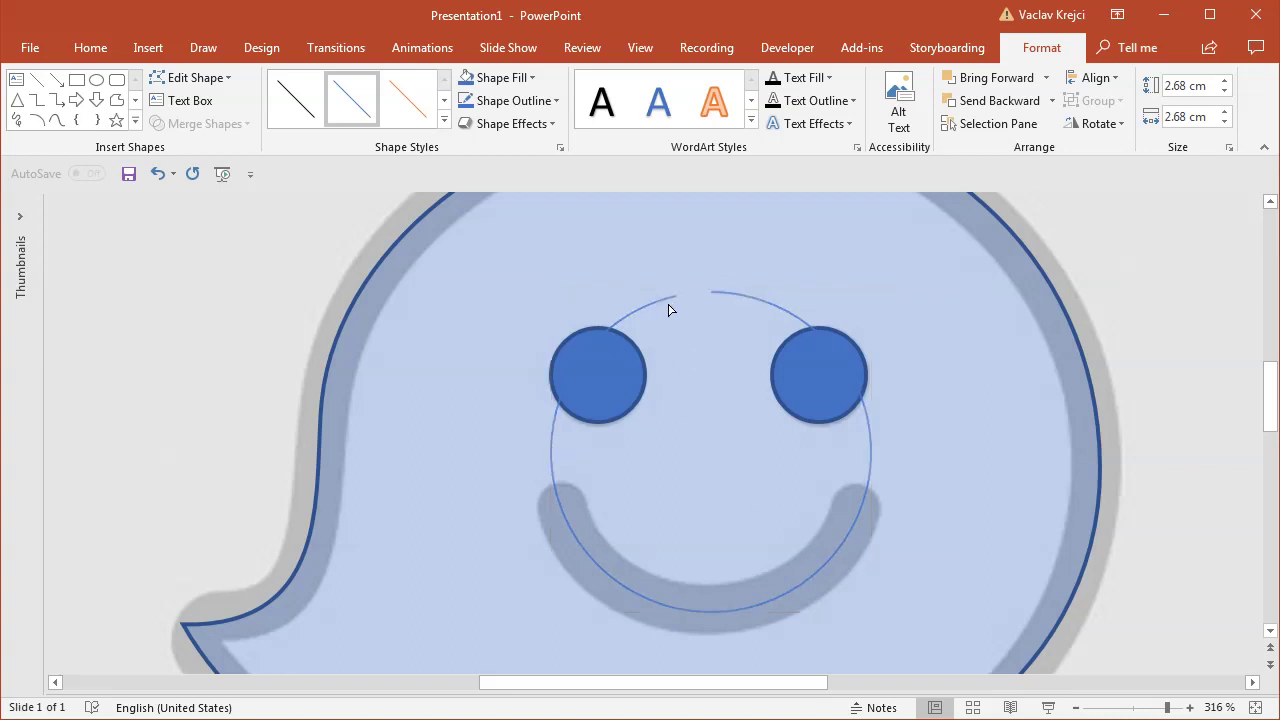
drag(605, 497, 605, 497)
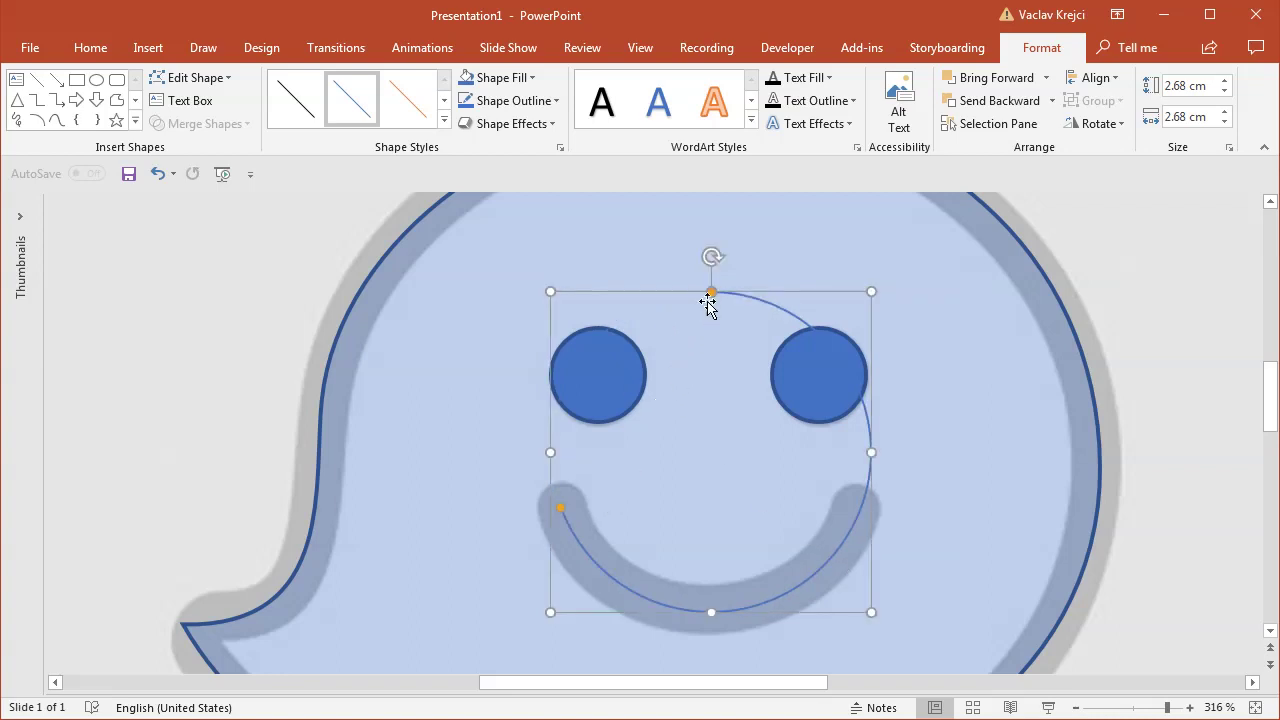
drag(710, 298, 859, 515)
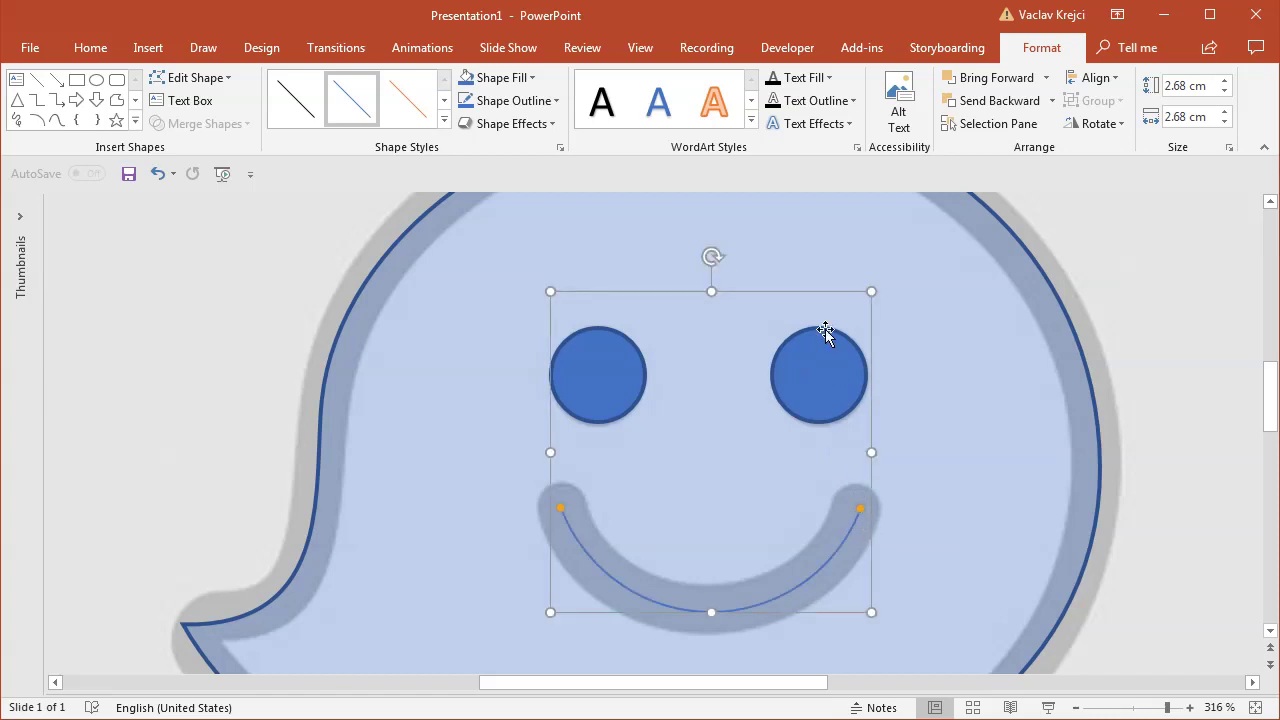
Step: Format the smile arc's line with a width of 11.25 pt and 66 % transparency
right_click(868, 290)
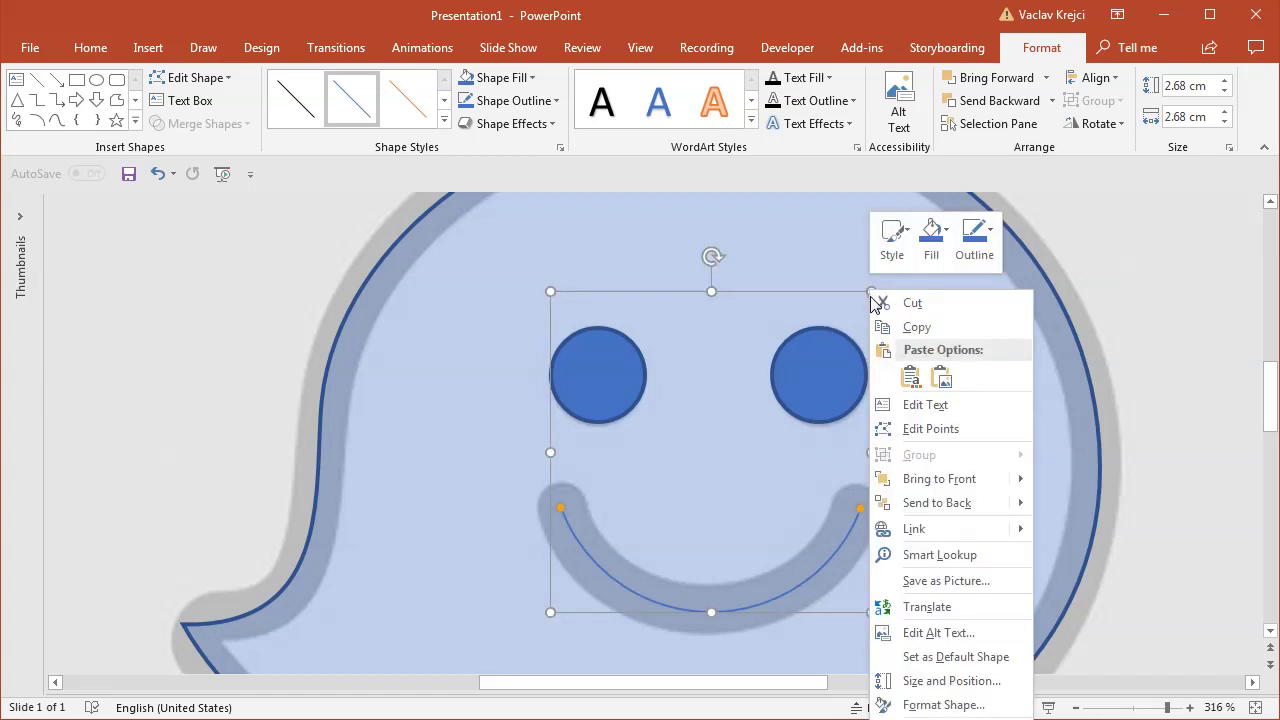
click(935, 704)
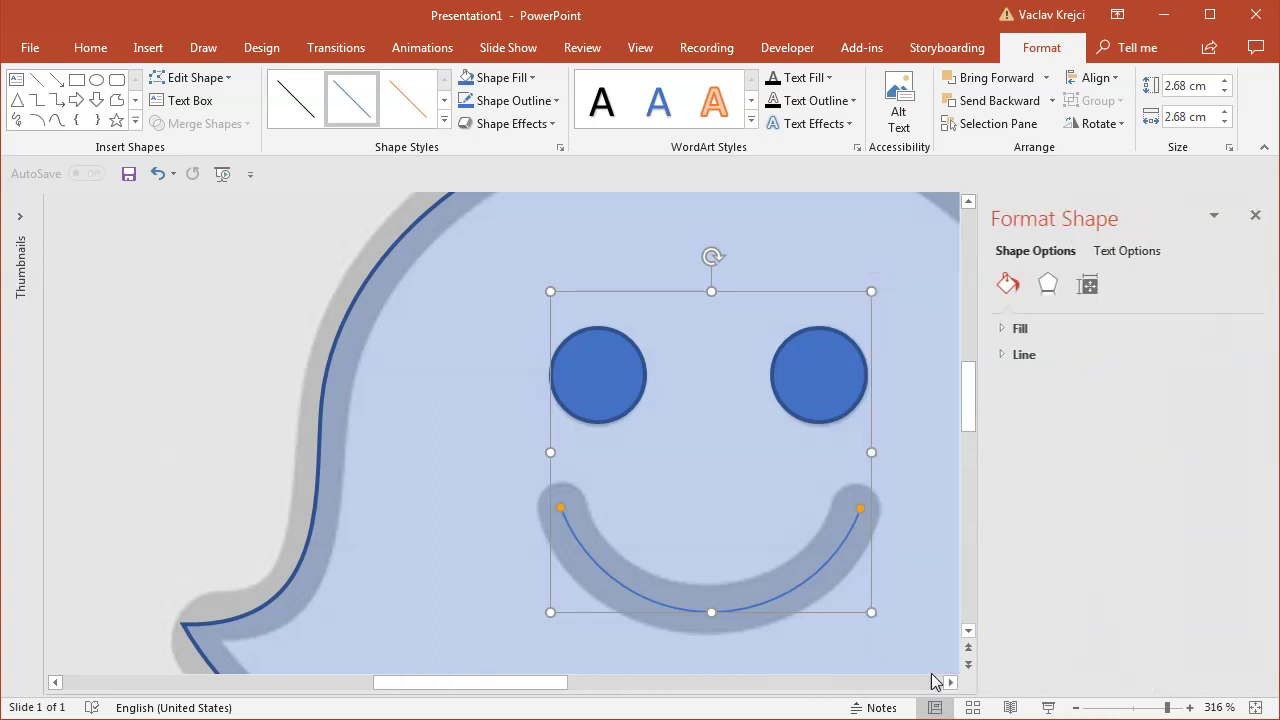
click(1022, 355)
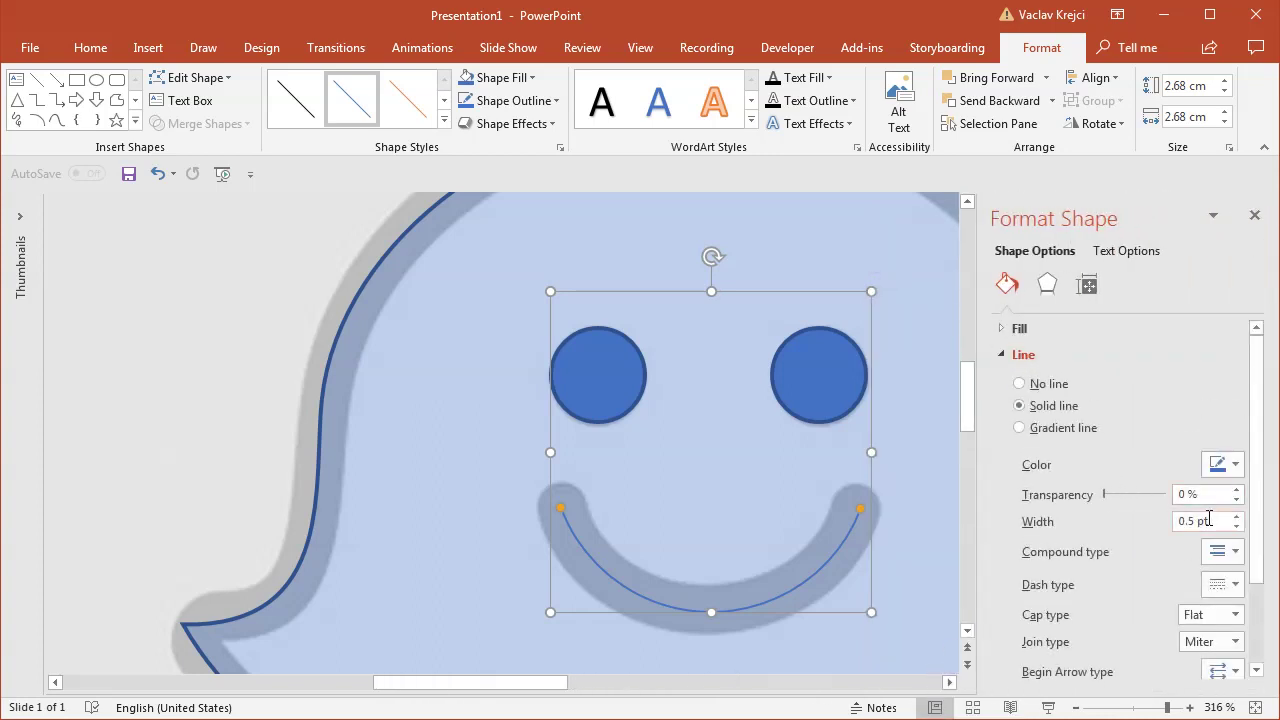
click(1209, 519)
scroll(1209, 519, up, 20)
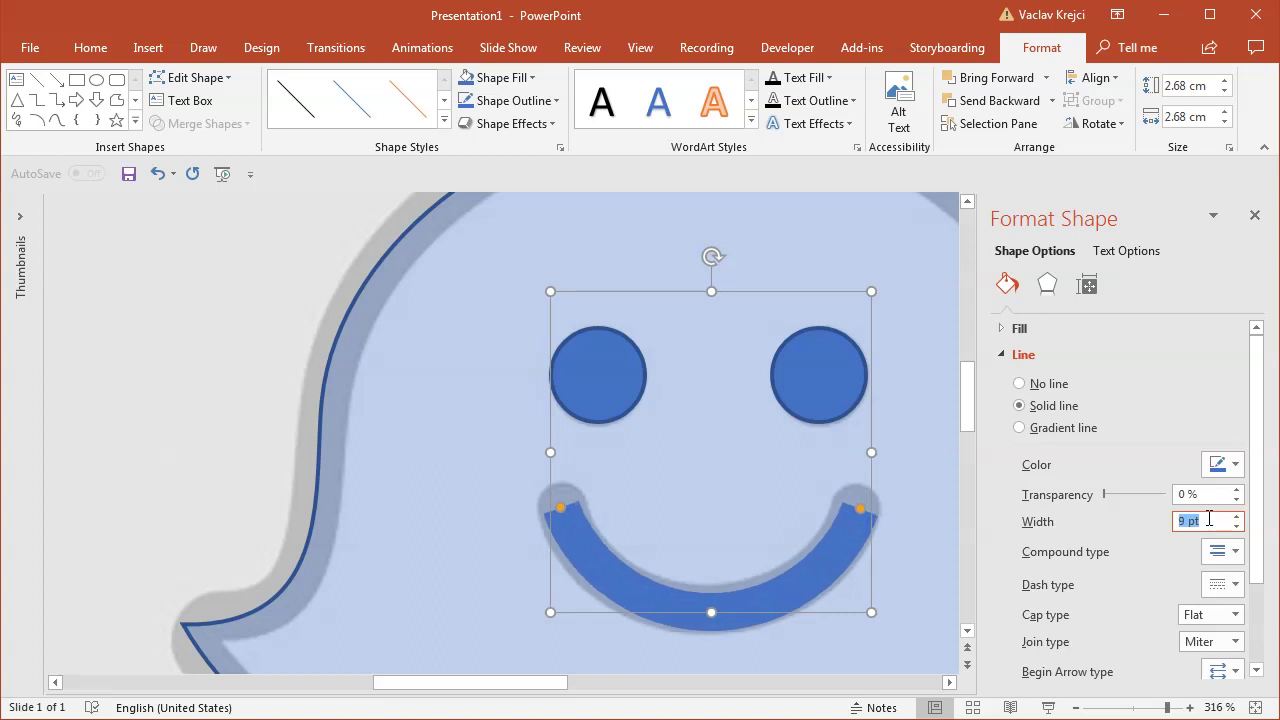
scroll(1209, 519, up, 9)
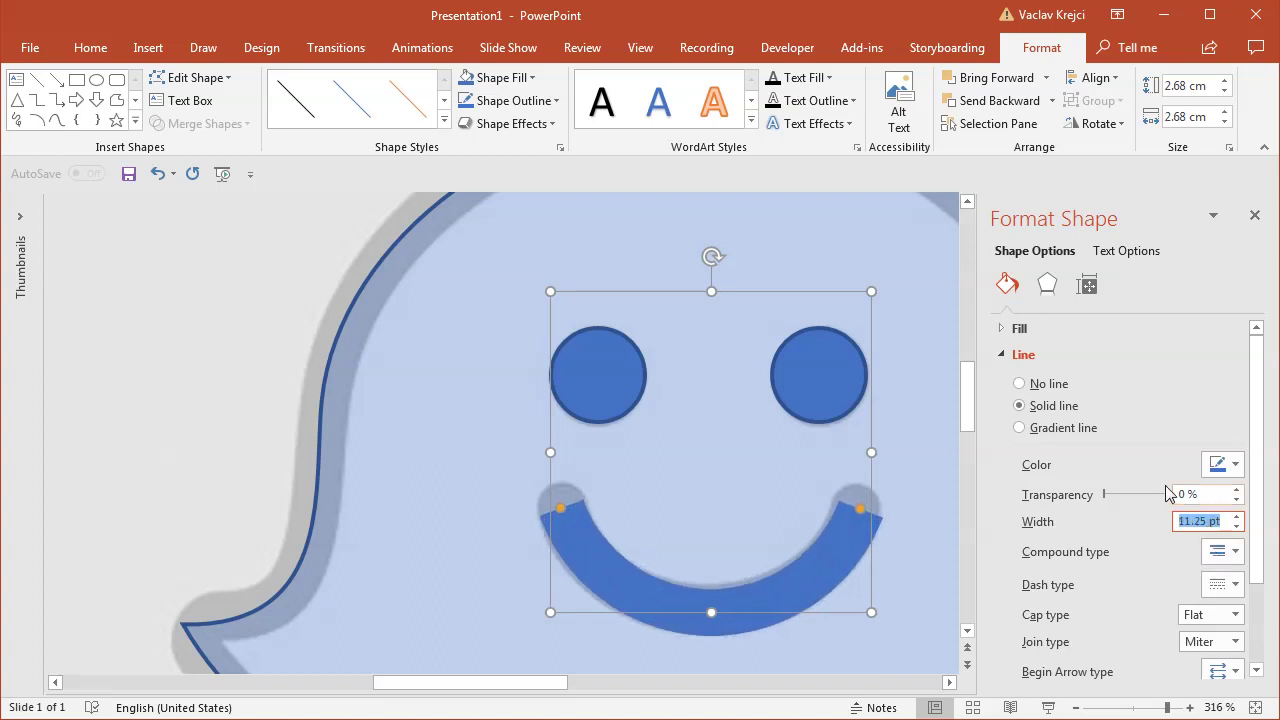
drag(1105, 503, 1147, 500)
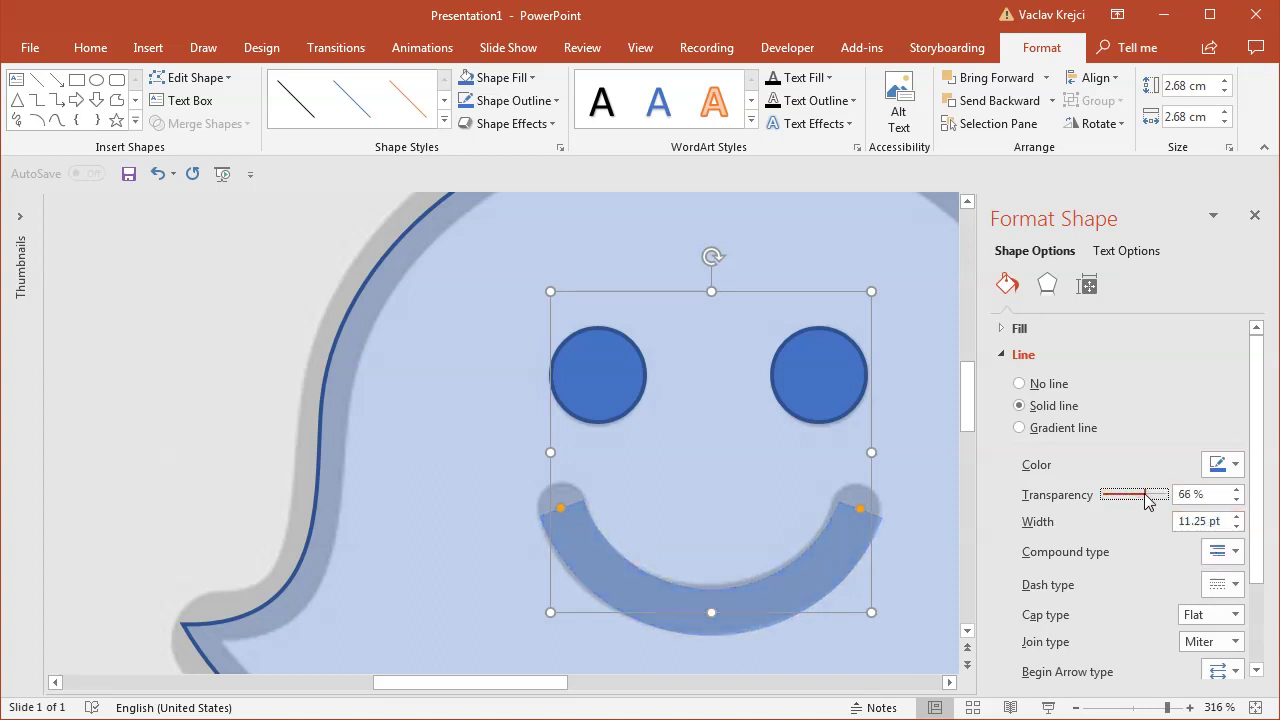
Step: Nudge the smile arc into line with the reference mouth and set its line cap type to Round
drag(810, 578, 808, 576)
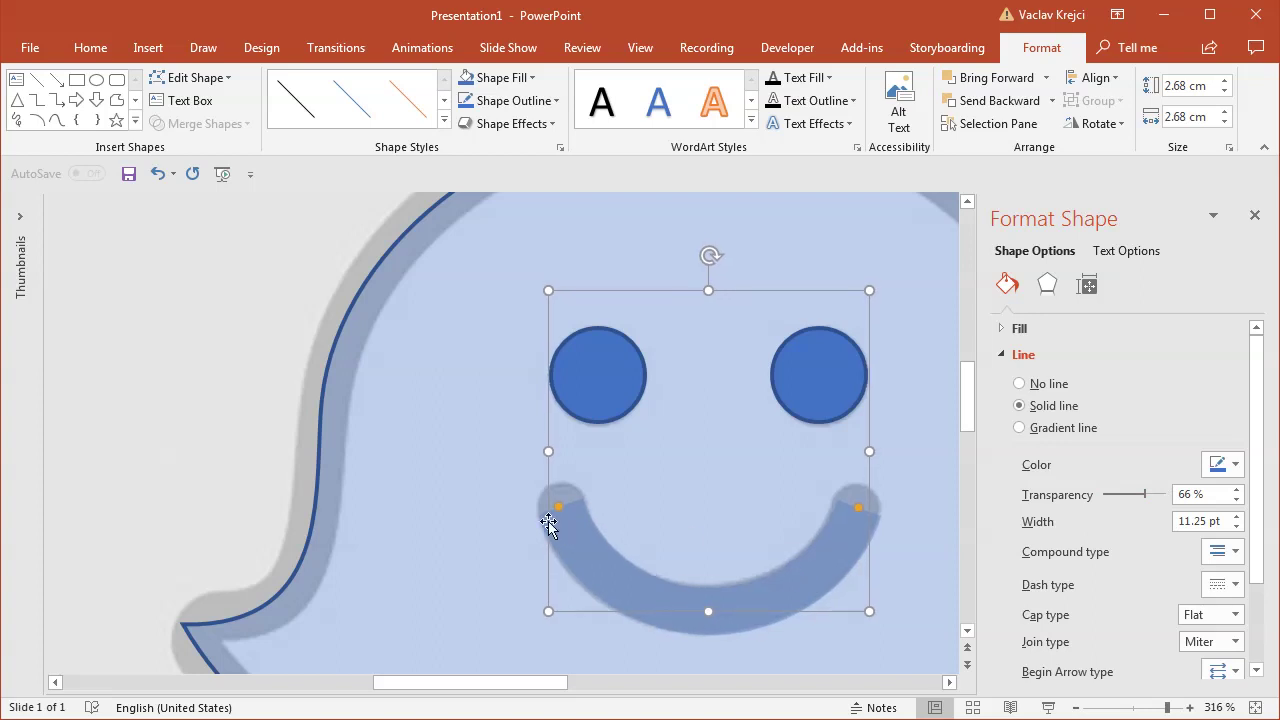
drag(1260, 466, 1222, 535)
click(1228, 502)
click(1222, 542)
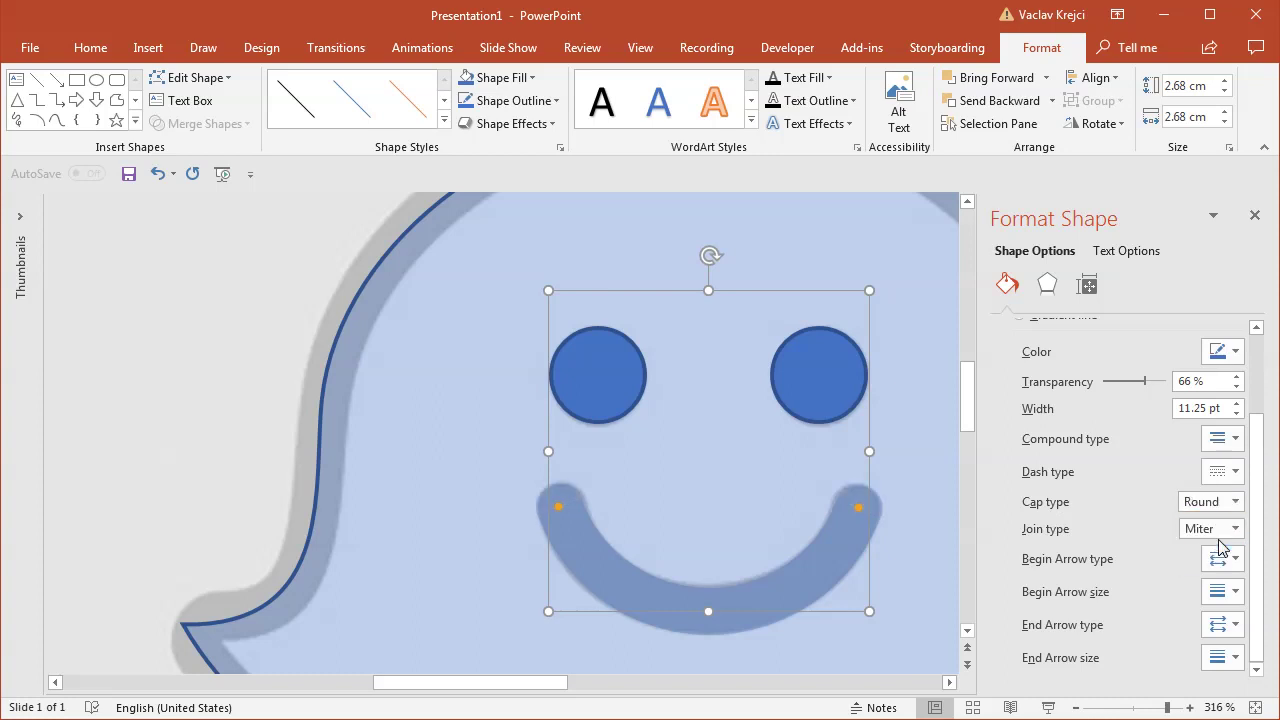
Step: Draw a circle about 1.11 cm across, centred on the reference picture's left wheel
drag(975, 396, 965, 466)
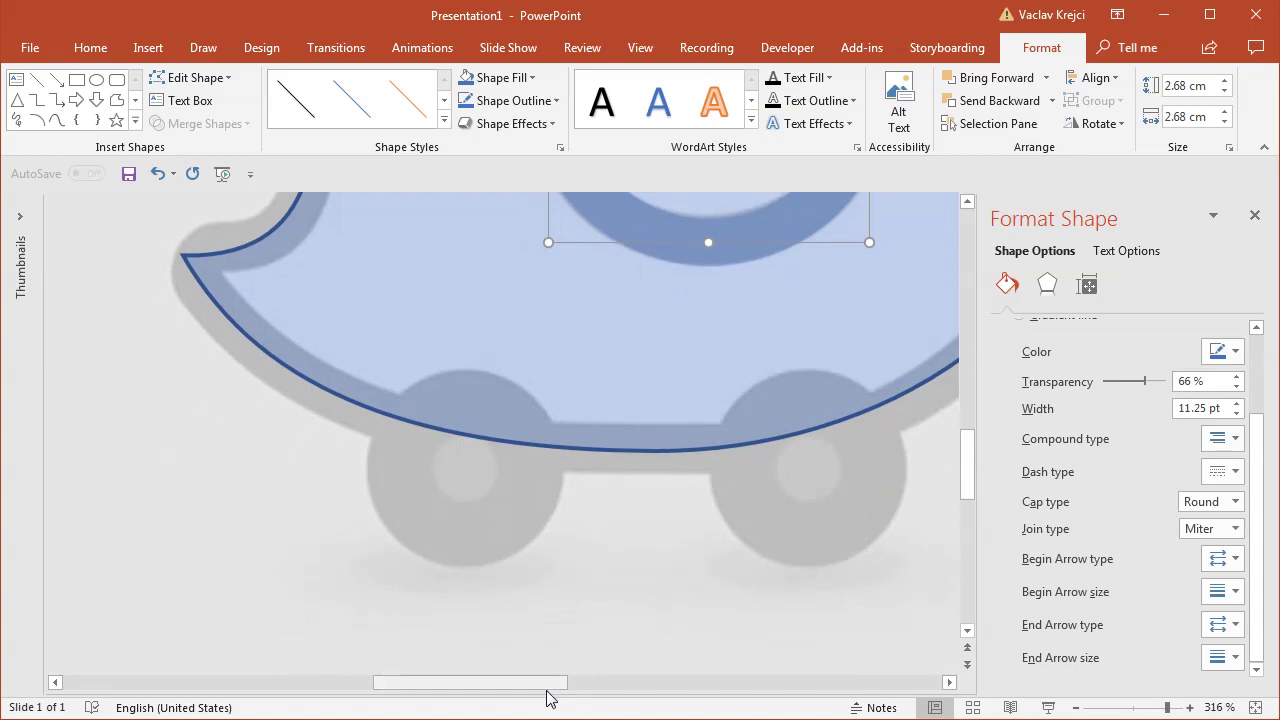
drag(549, 683, 566, 684)
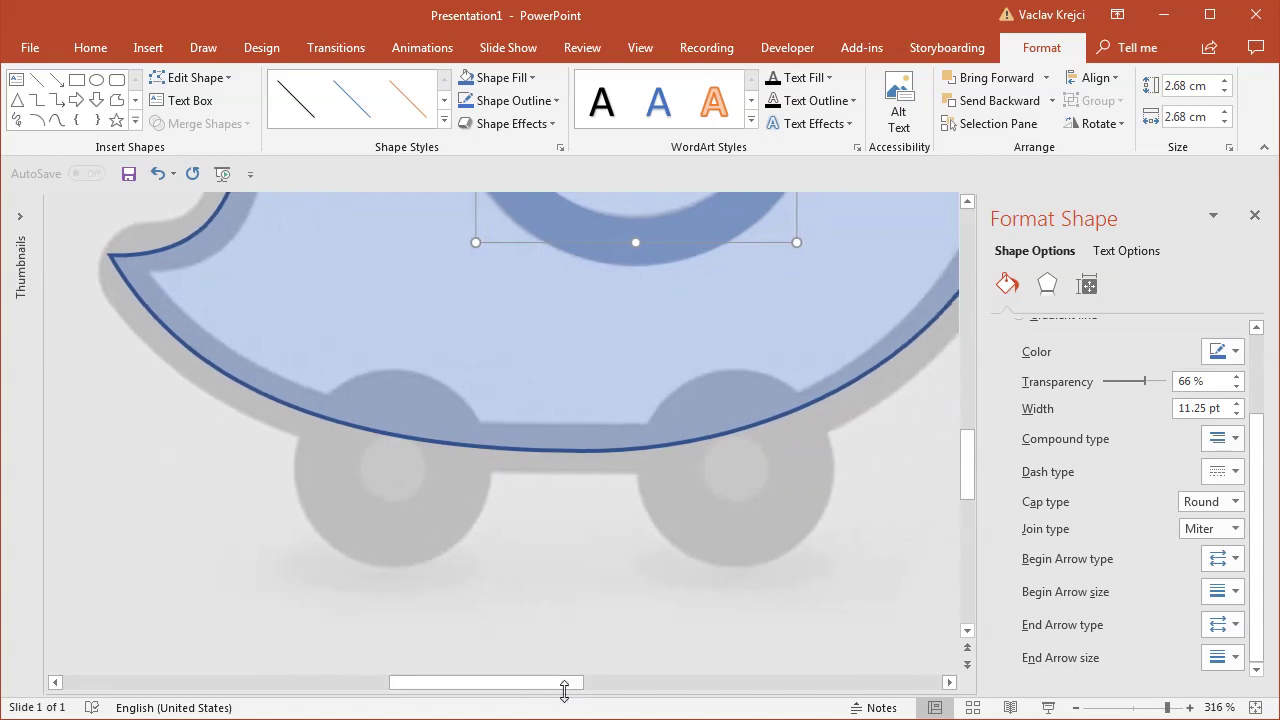
click(150, 50)
click(296, 100)
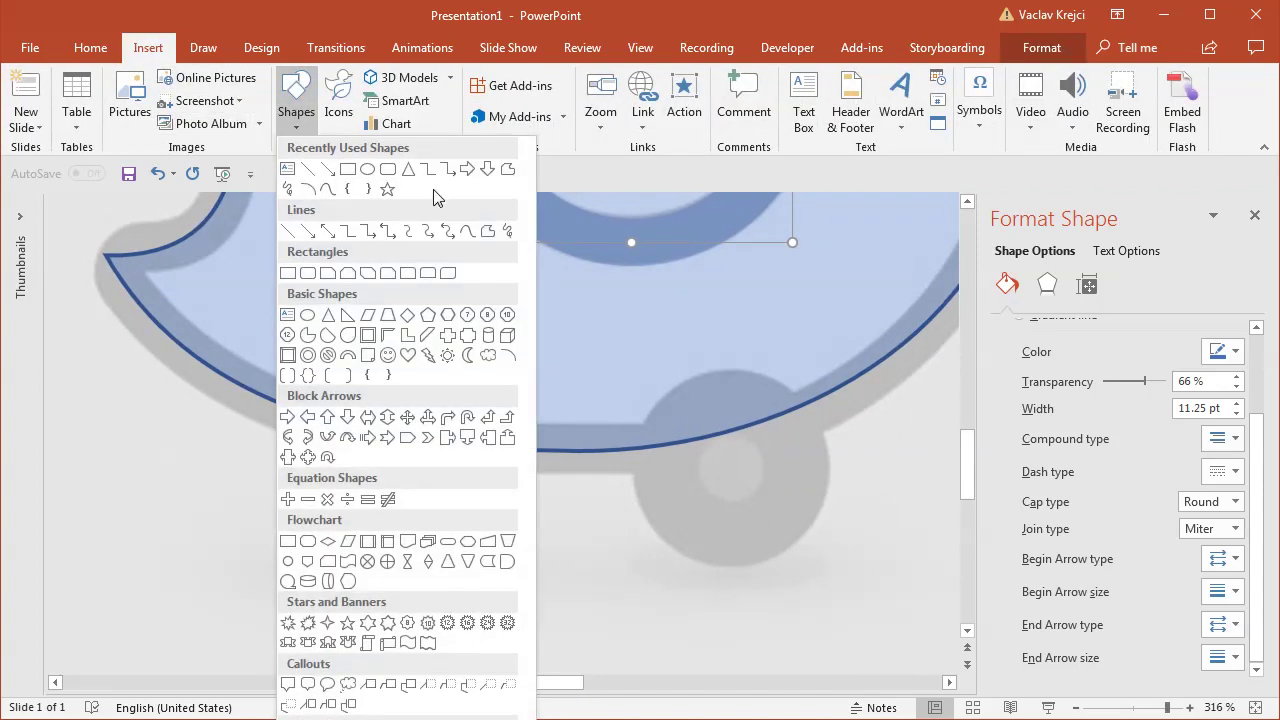
click(368, 172)
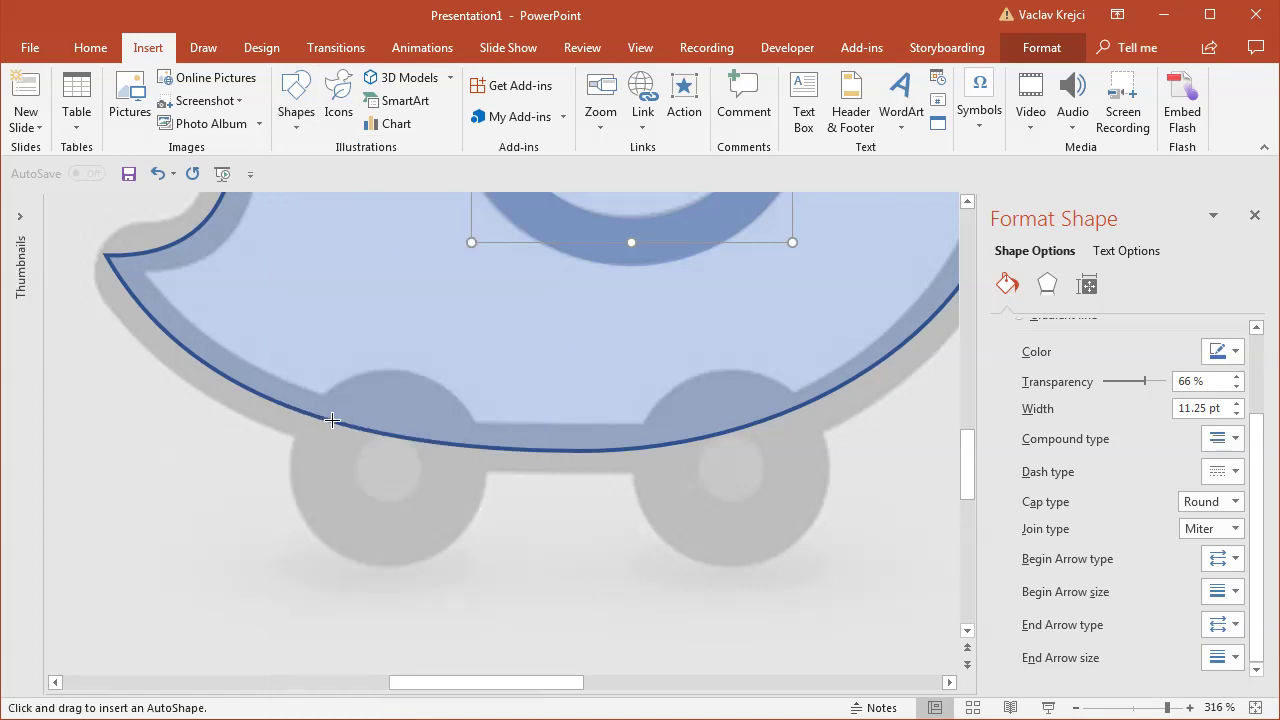
mouse_move(330, 401)
mouse_down()
mouse_move(389, 477)
mouse_move(463, 520)
mouse_move(423, 491)
mouse_up()
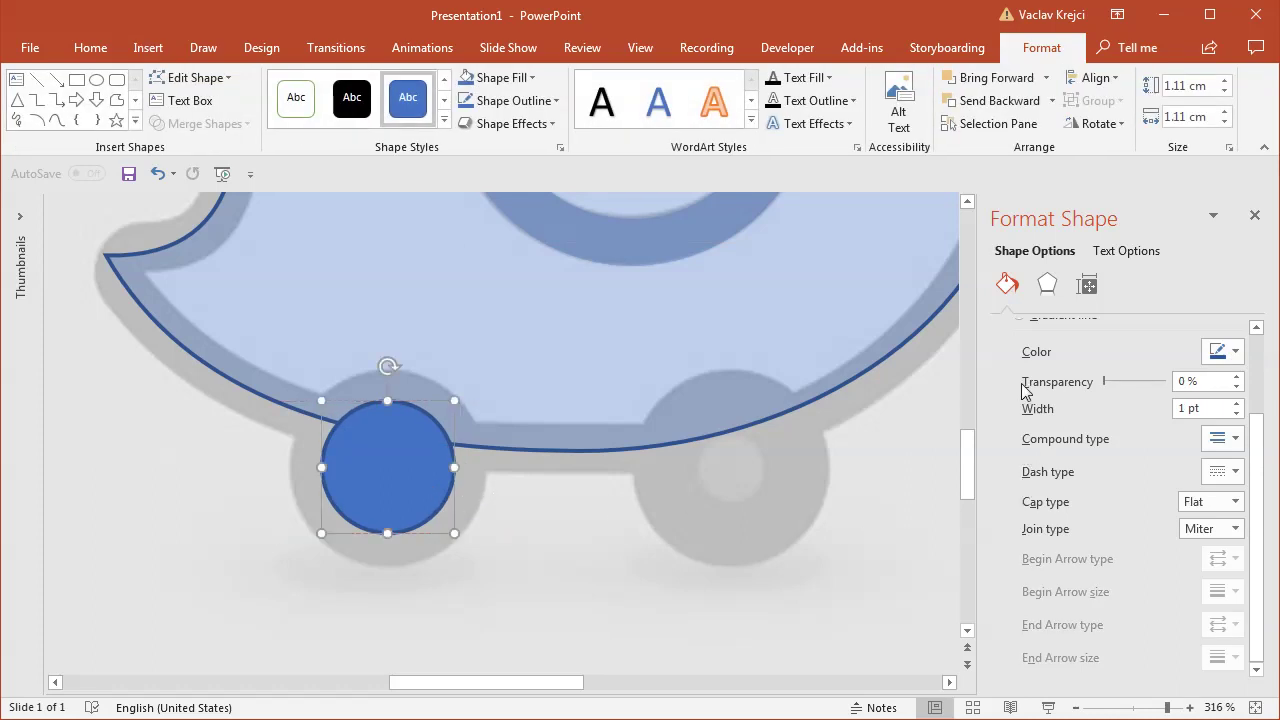
Step: Format the wheel circle with no fill and a 14 pt line so that it forms a thick ring
drag(1250, 430, 1250, 352)
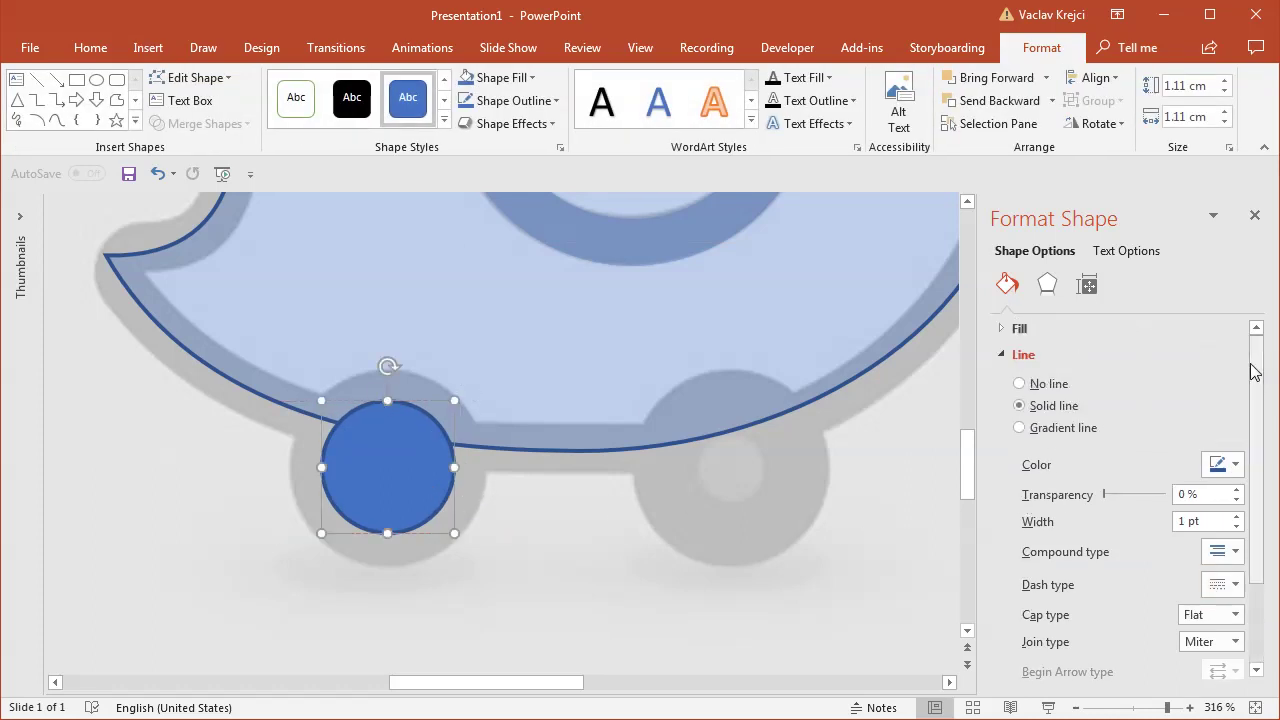
click(1030, 329)
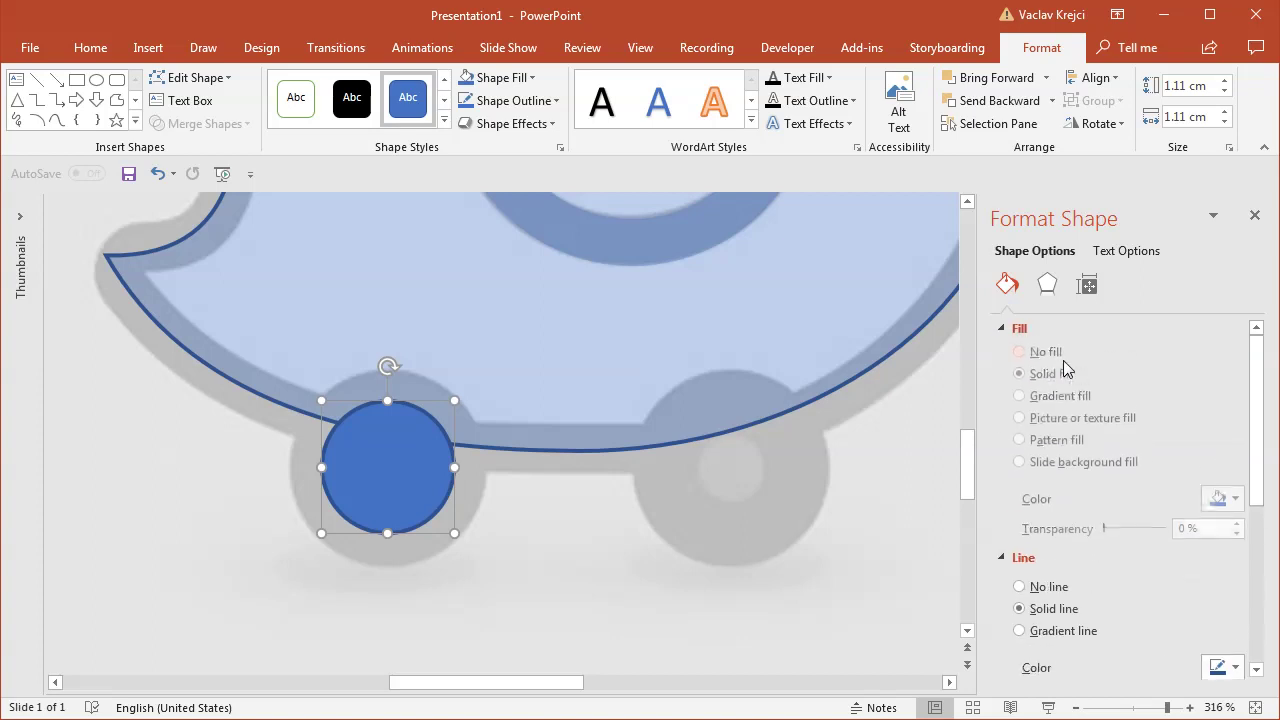
click(1048, 362)
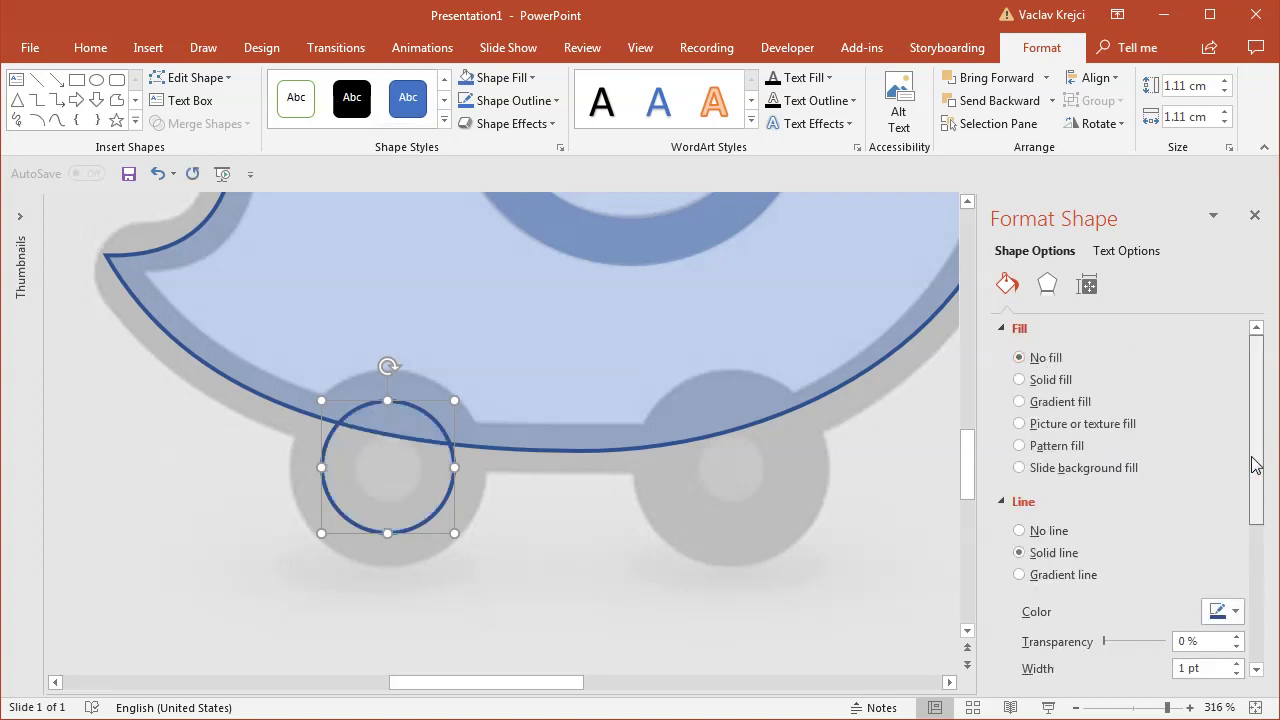
scroll(1251, 457, down, 3)
click(1195, 411)
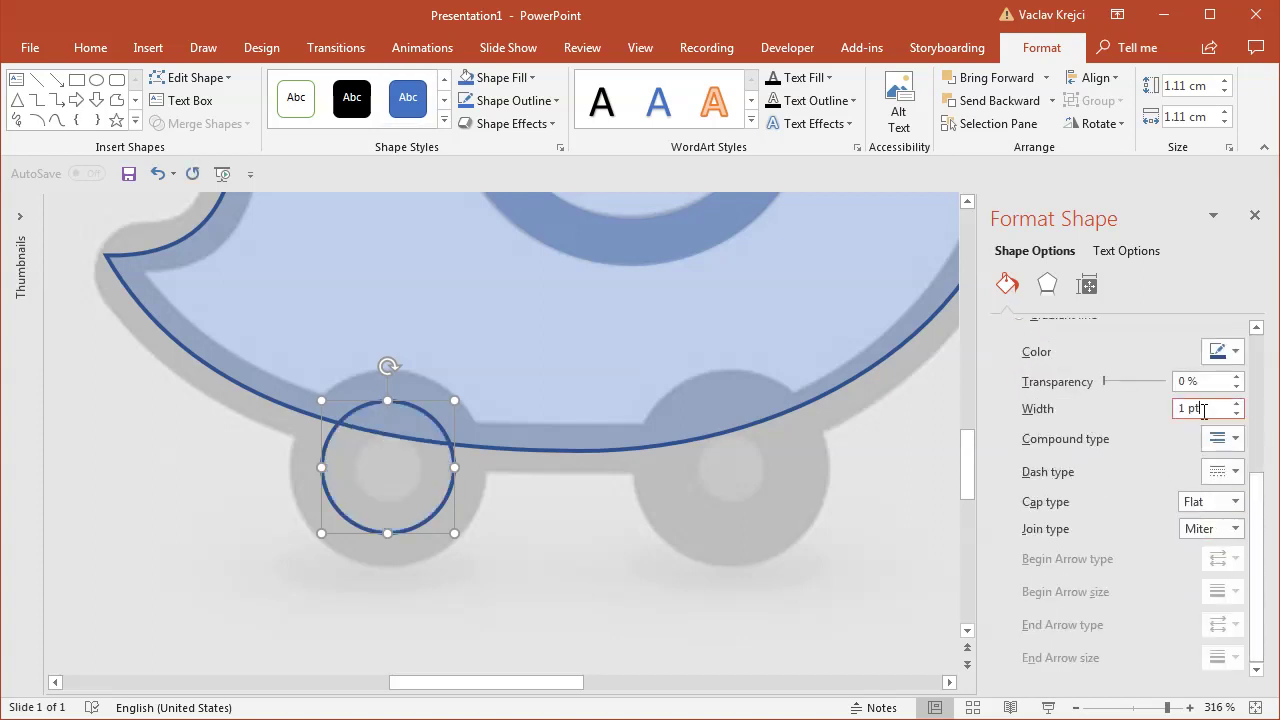
triple_click(1200, 411)
text(4.75)
key(Return)
scroll(1205, 411, up, 20)
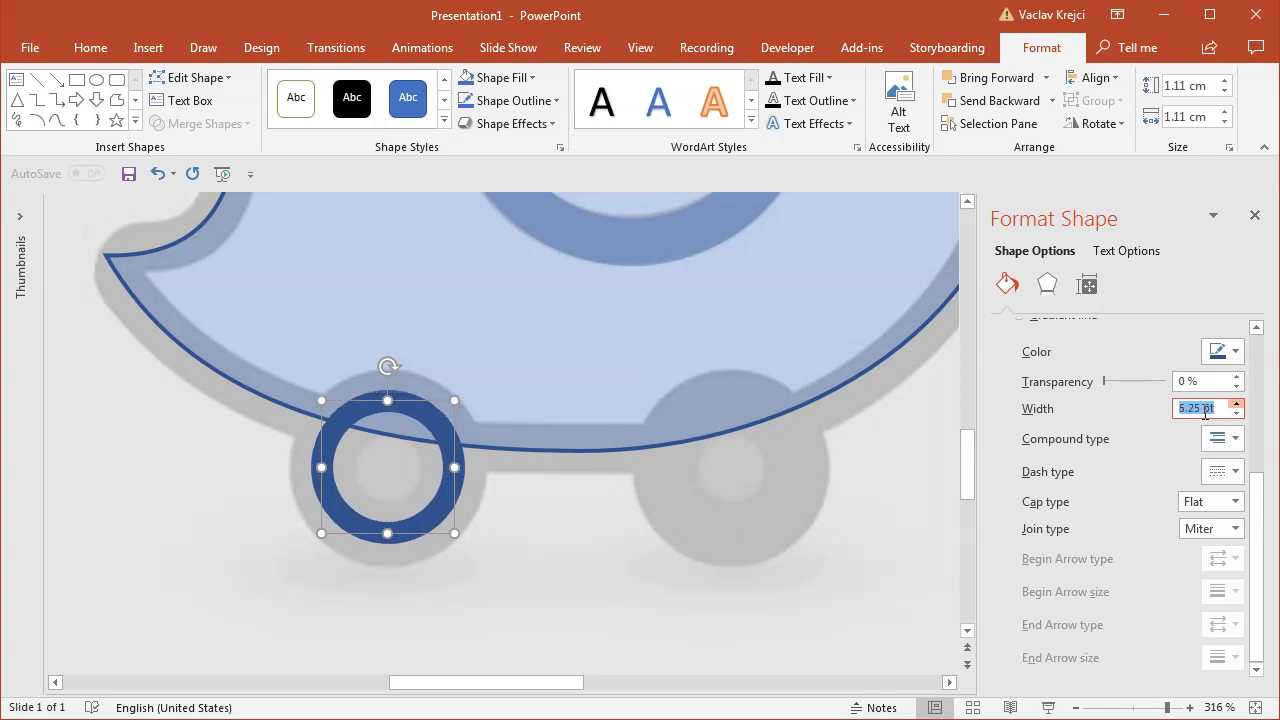
scroll(1205, 411, up, 8)
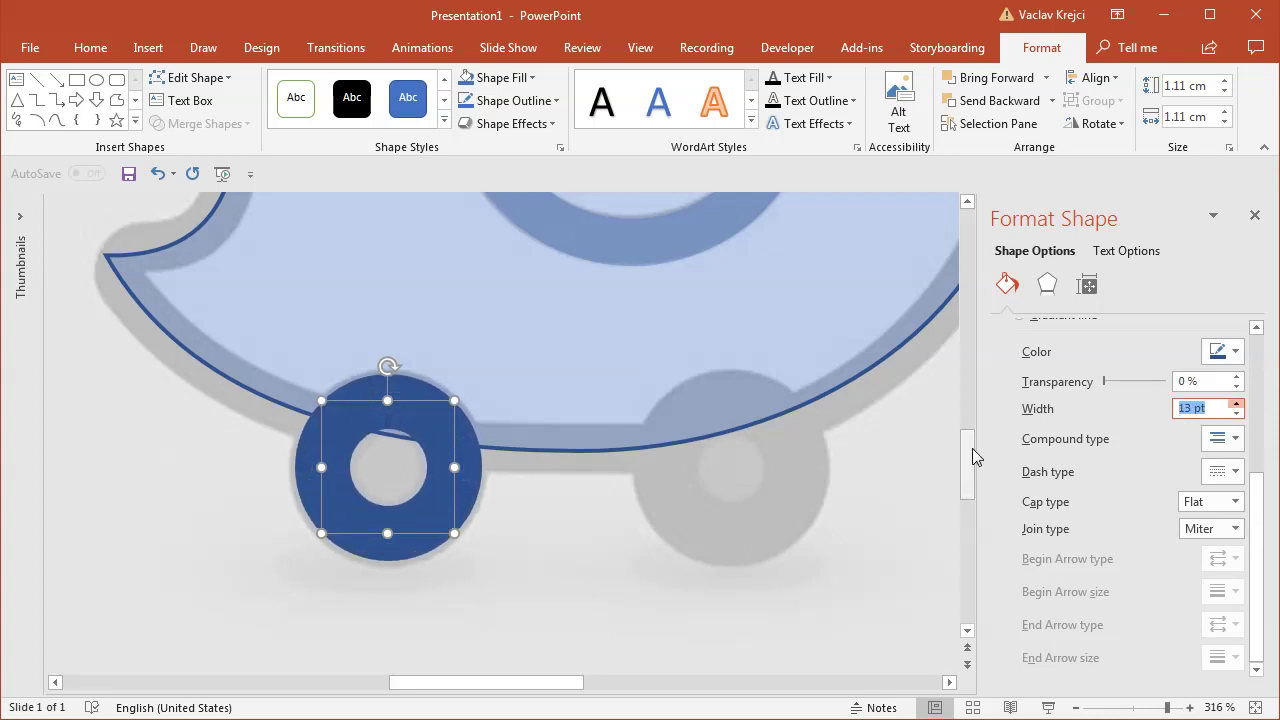
Step: Duplicate the wheel ring onto the reference's right wheel and nudge the copy right into alignment
drag(455, 490, 786, 506)
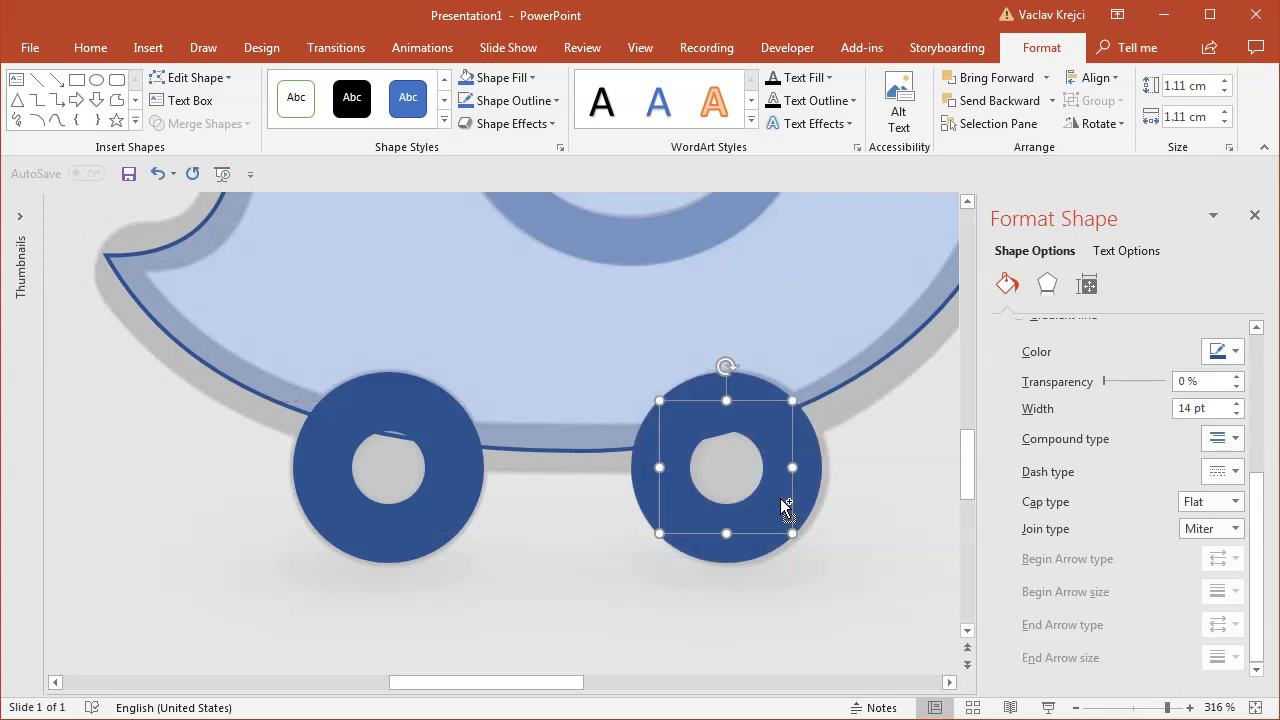
key(Right)
key(Right)
key(Right)
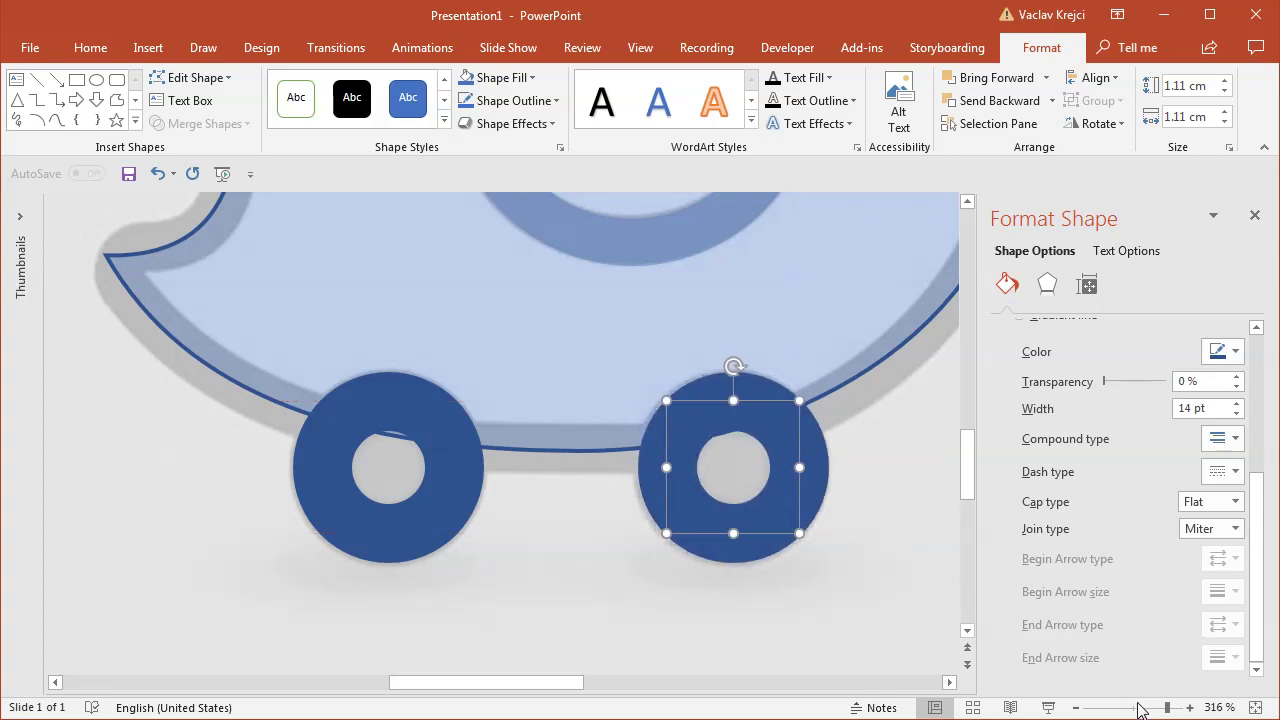
Step: Draw a rounded-corner rectangle about 11.16 cm by 11.16 cm over the reference icon's background tile
click(1141, 708)
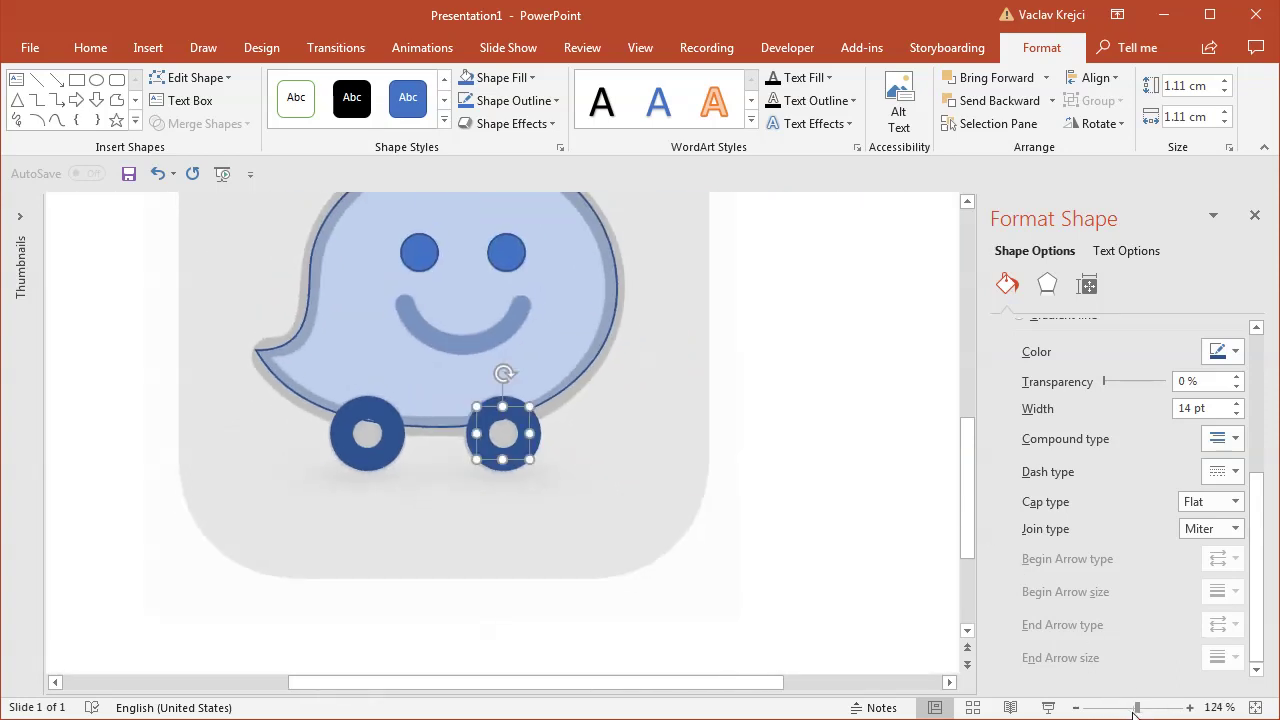
click(1134, 708)
scroll(966, 425, up, 1)
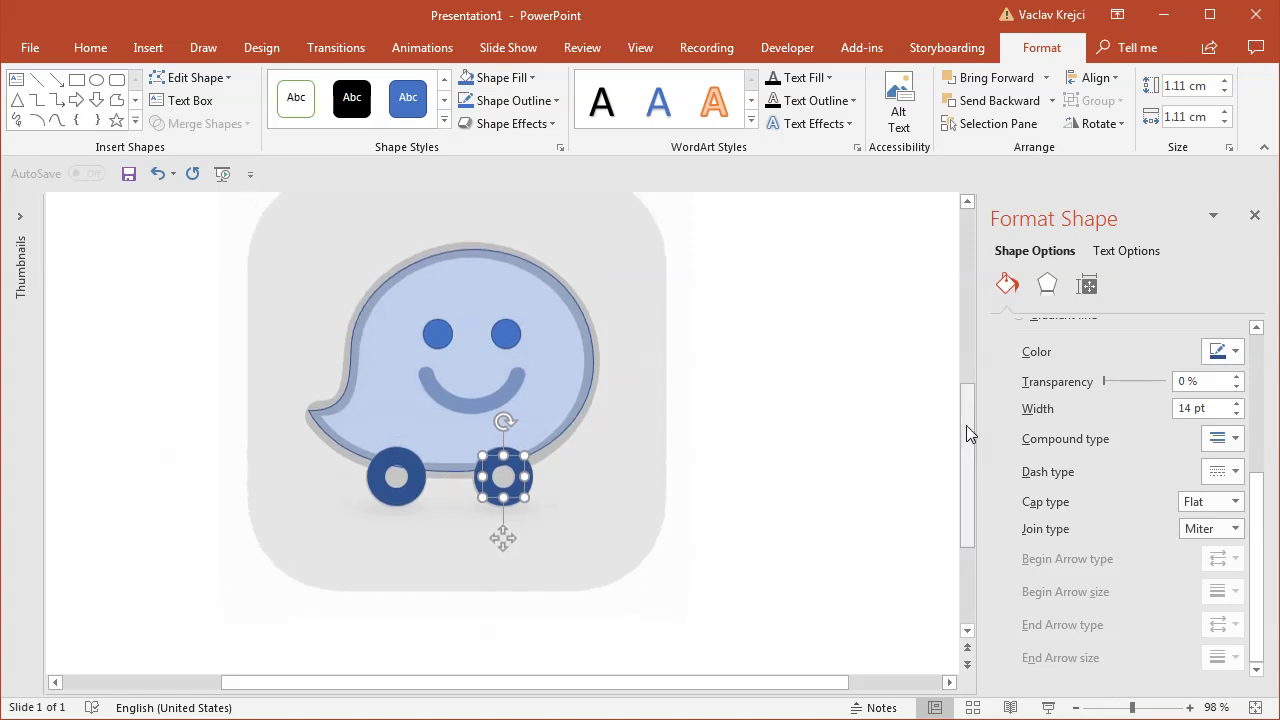
drag(966, 425, 970, 370)
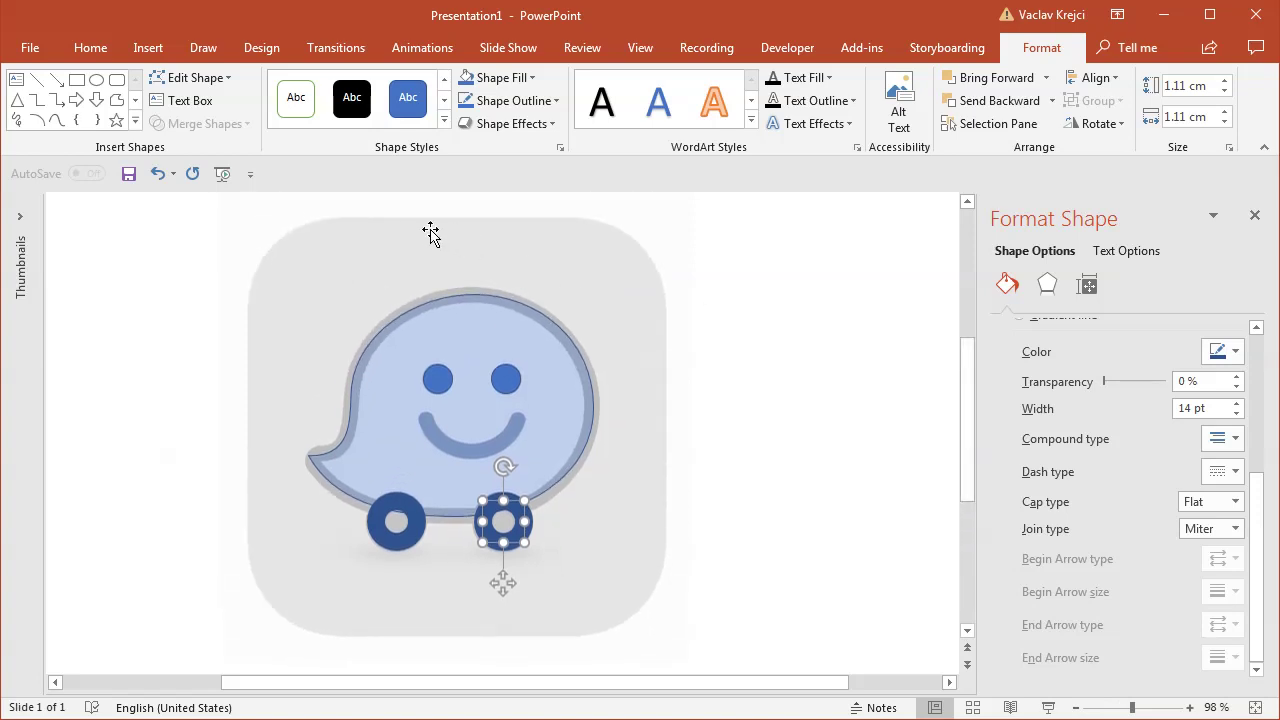
click(156, 240)
click(148, 47)
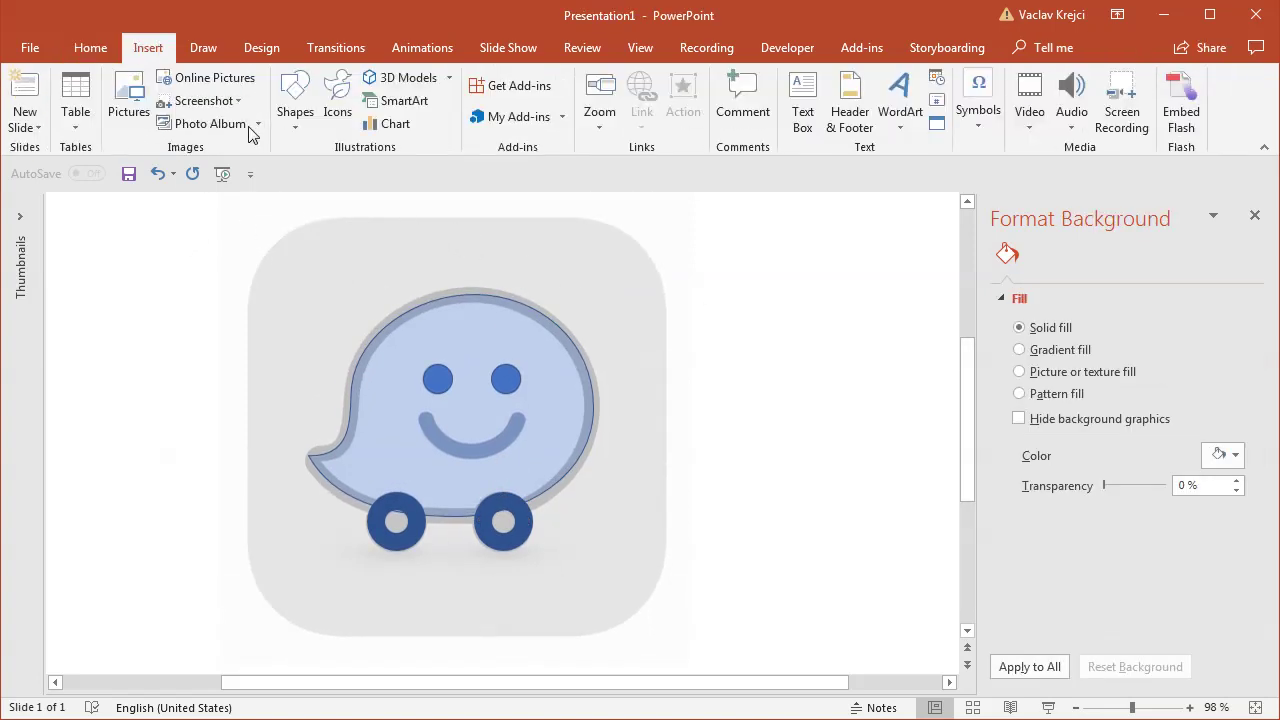
click(290, 110)
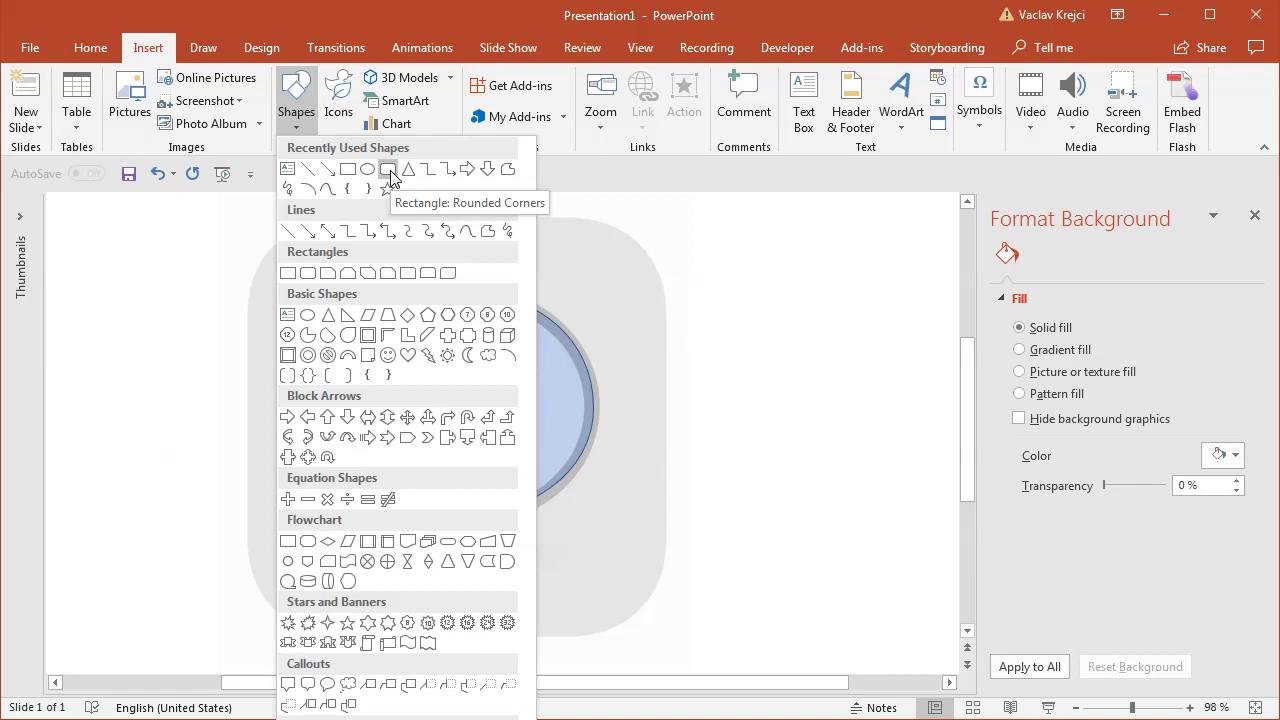
click(304, 273)
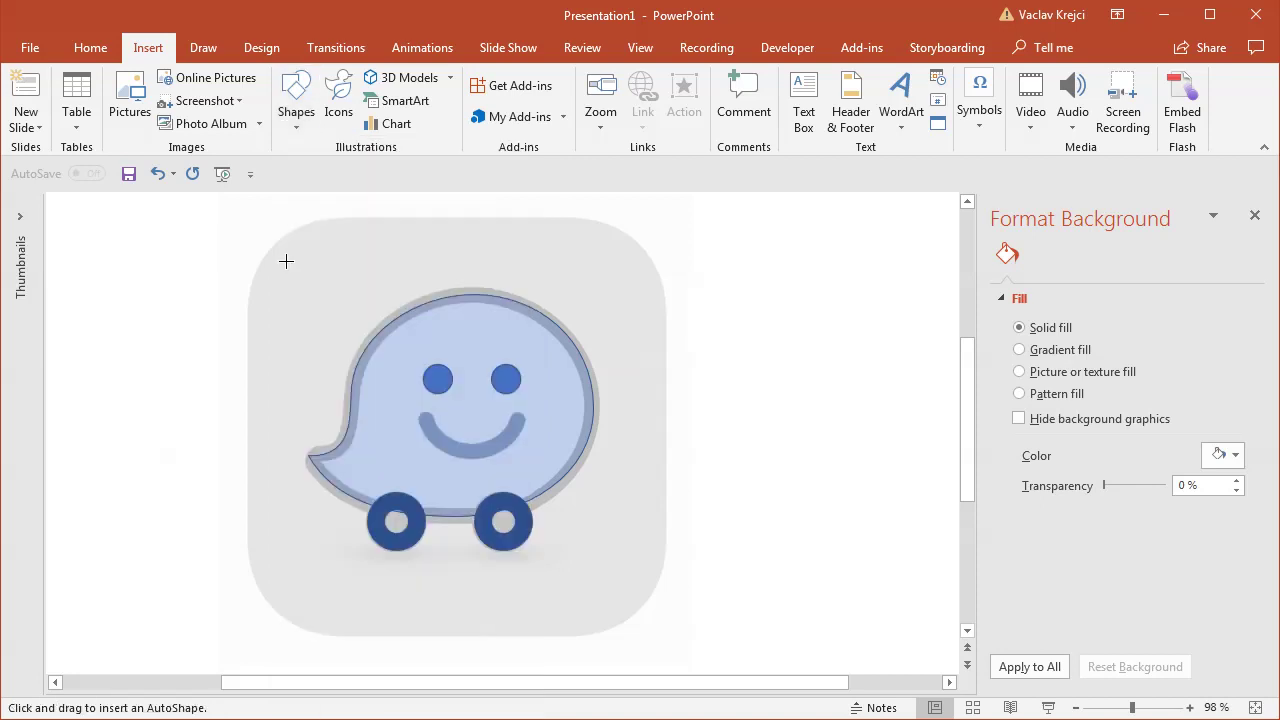
drag(250, 220, 662, 598)
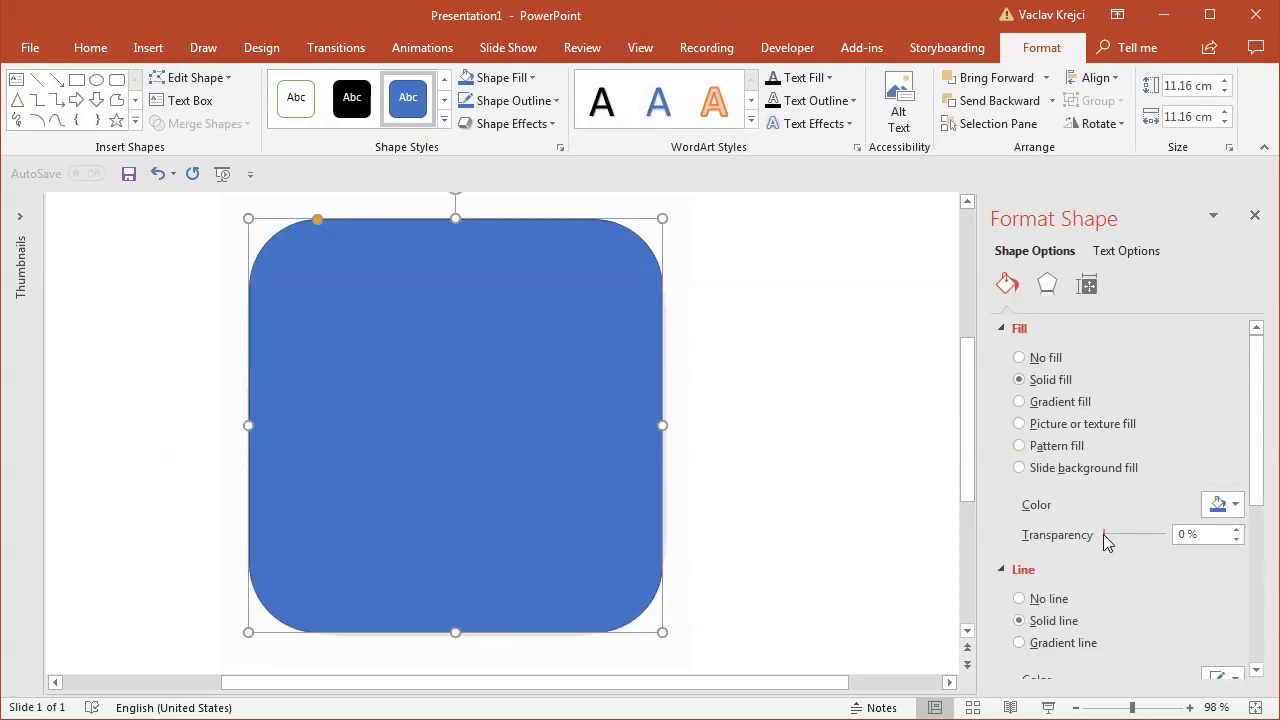
Step: Set the rounded rectangle's fill transparency to 64 % and increase its corner rounding to match the reference tile
drag(1103, 534, 1143, 535)
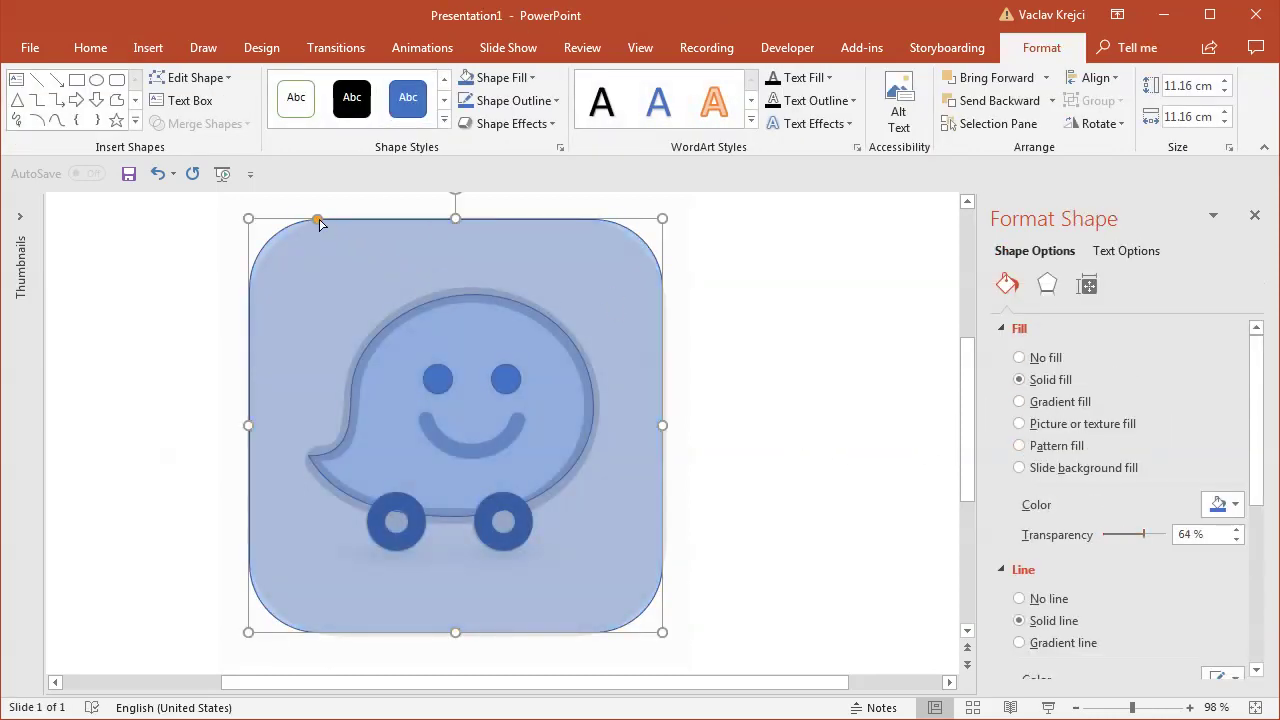
drag(318, 220, 337, 220)
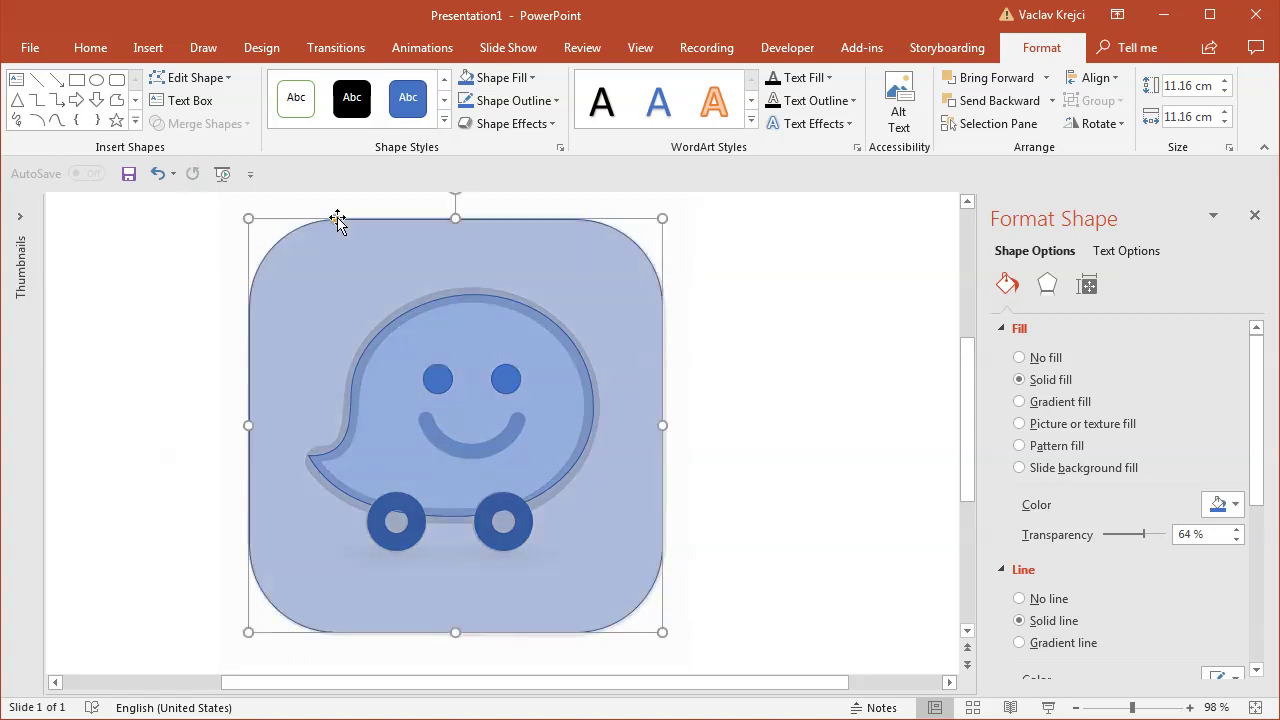
click(1105, 707)
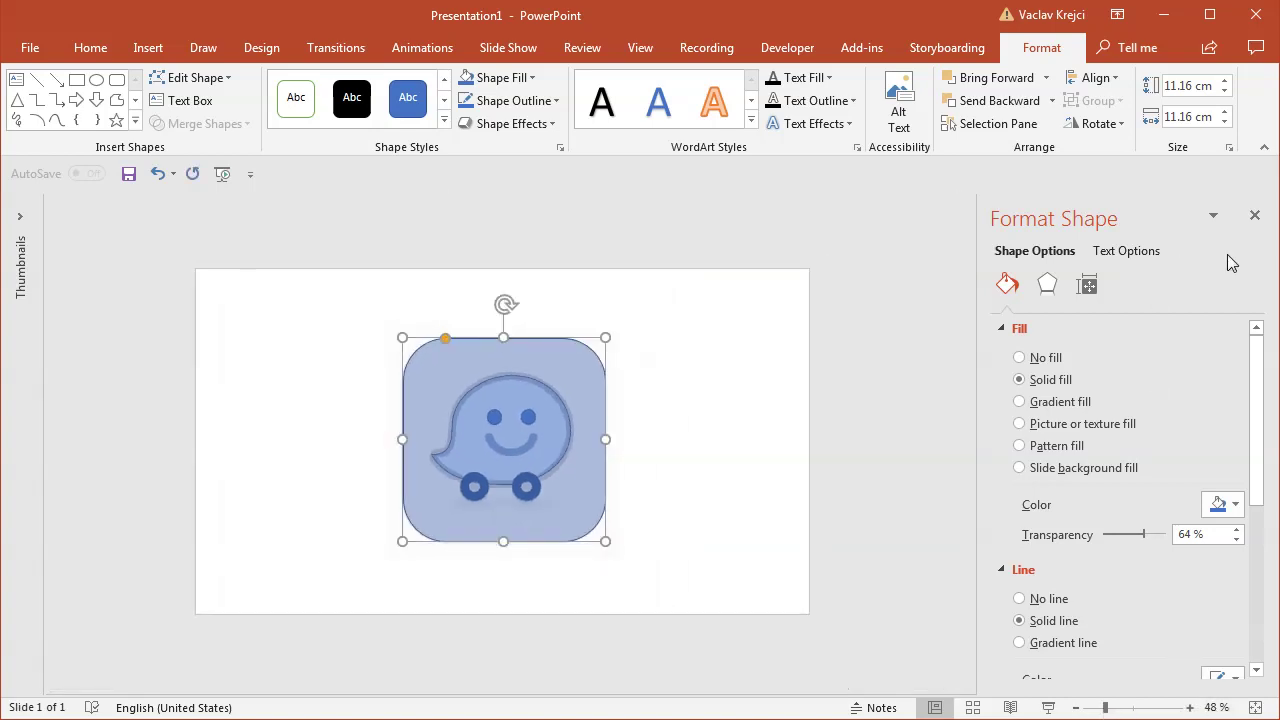
click(1254, 215)
Step: Select all the drawn shapes except the reference picture and move them together to the right of it
click(990, 124)
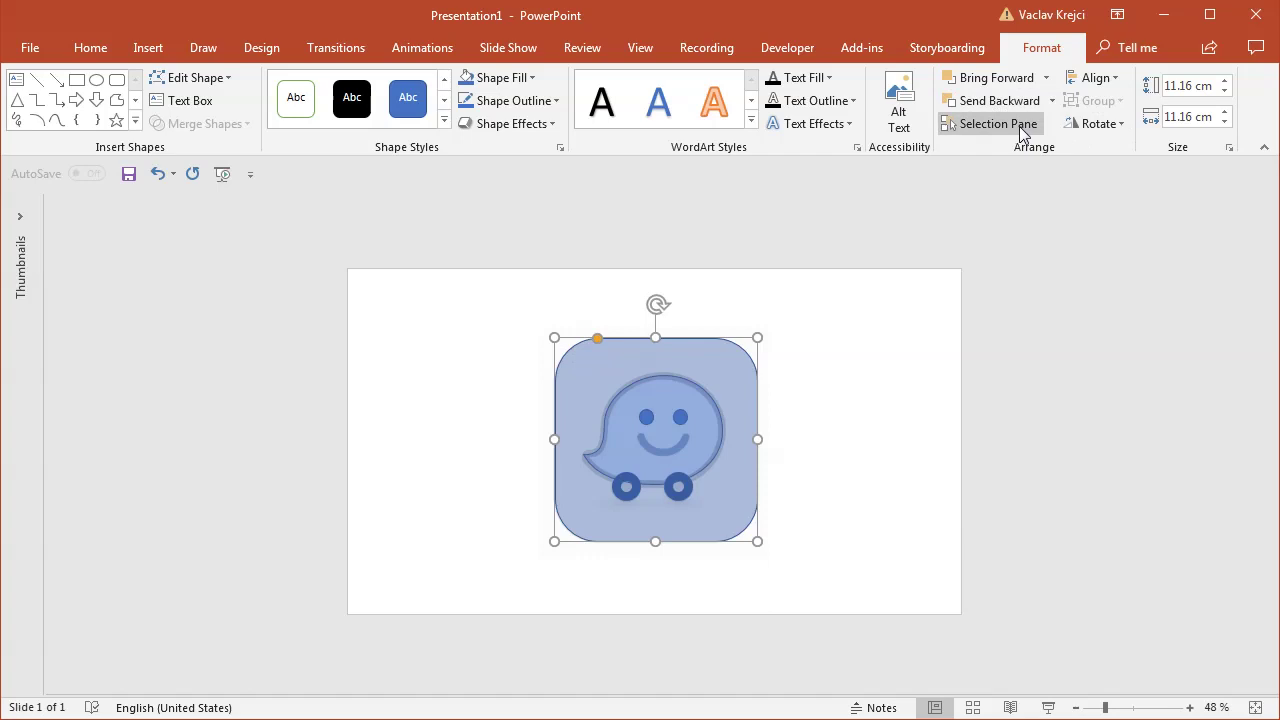
ctrl+click(1115, 306)
ctrl+click(1118, 324)
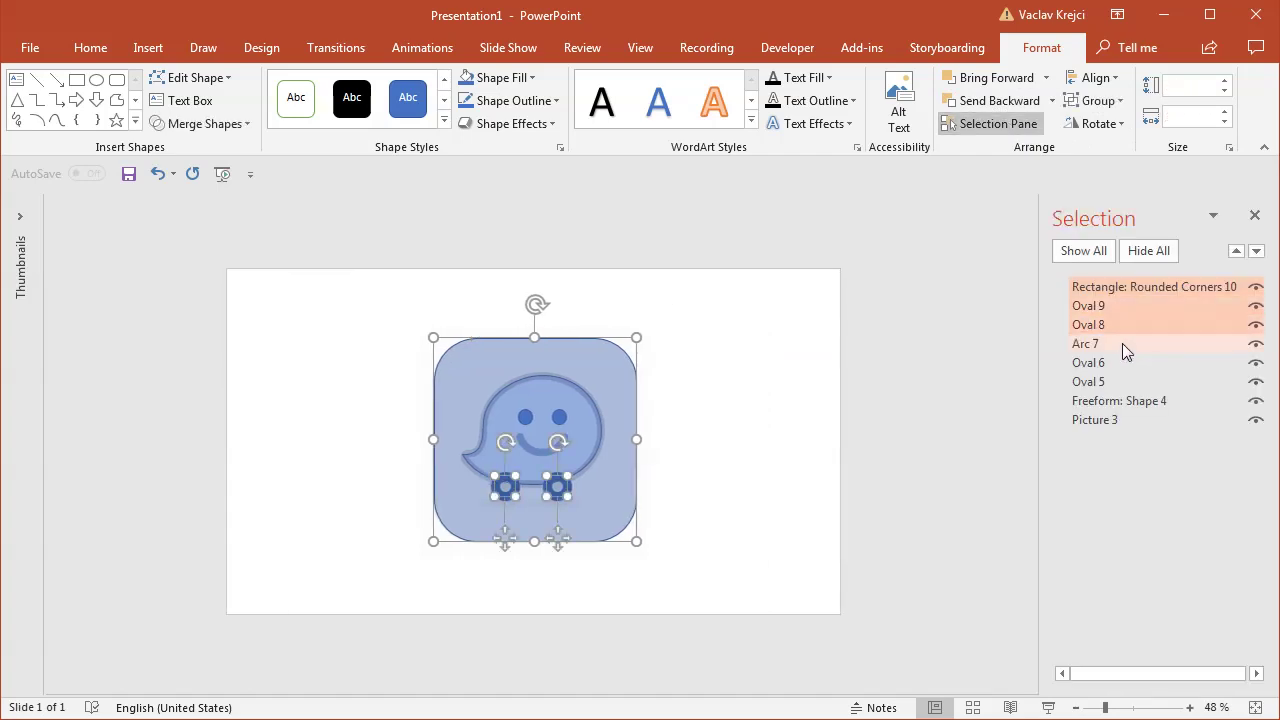
ctrl+click(1121, 343)
ctrl+click(1124, 362)
ctrl+click(1128, 381)
ctrl+click(1135, 396)
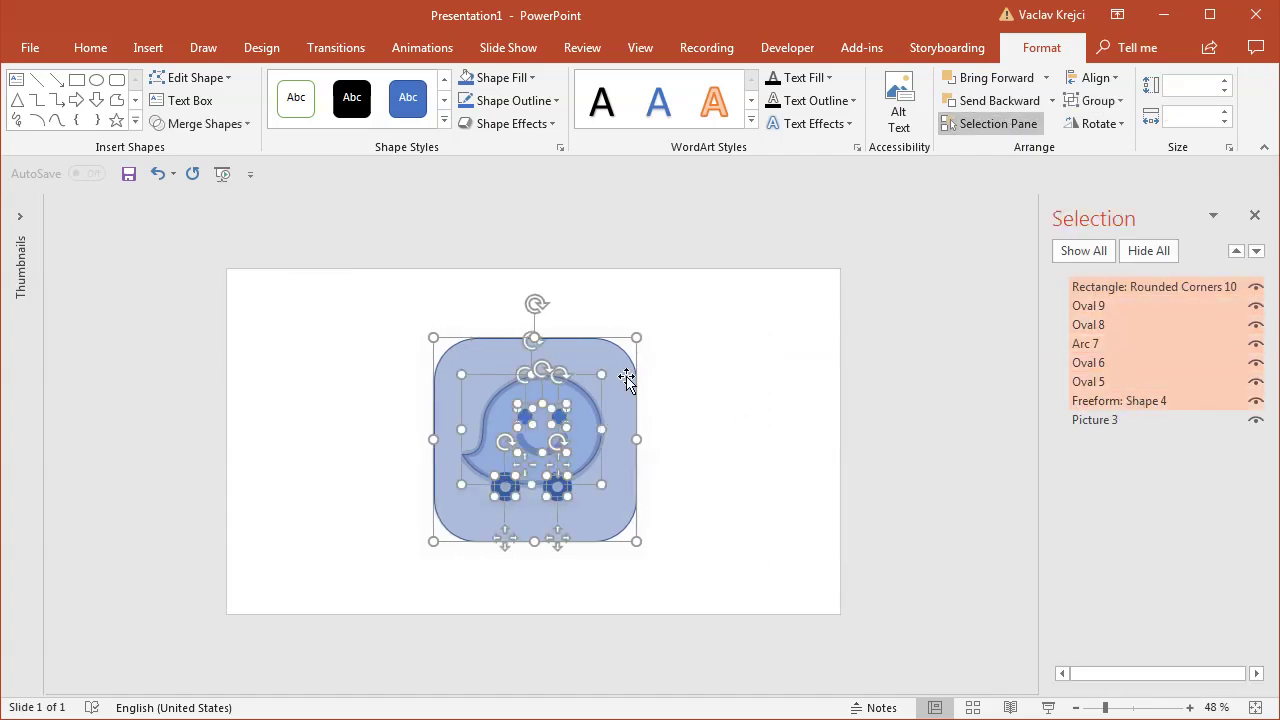
drag(587, 355, 696, 355)
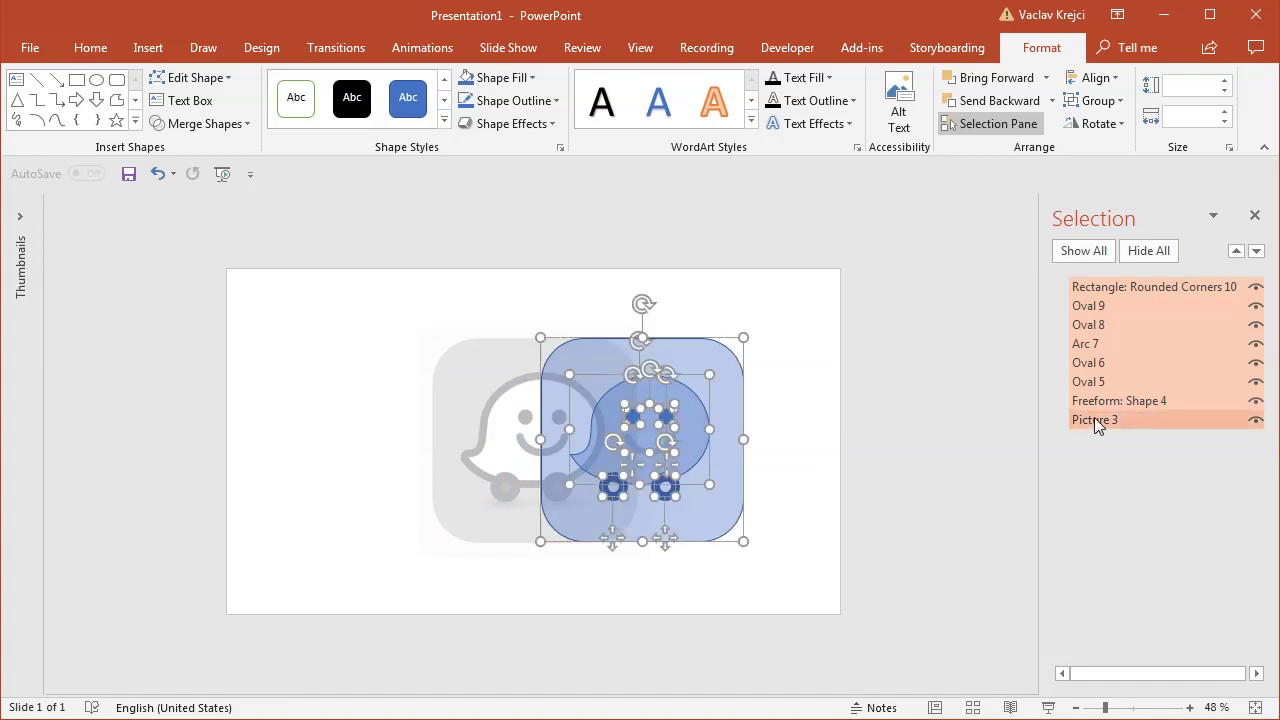
Step: Move the reference picture left, clear of the drawn shapes, and reset it to its original colours
click(506, 371)
drag(506, 371, 351, 354)
click(1065, 42)
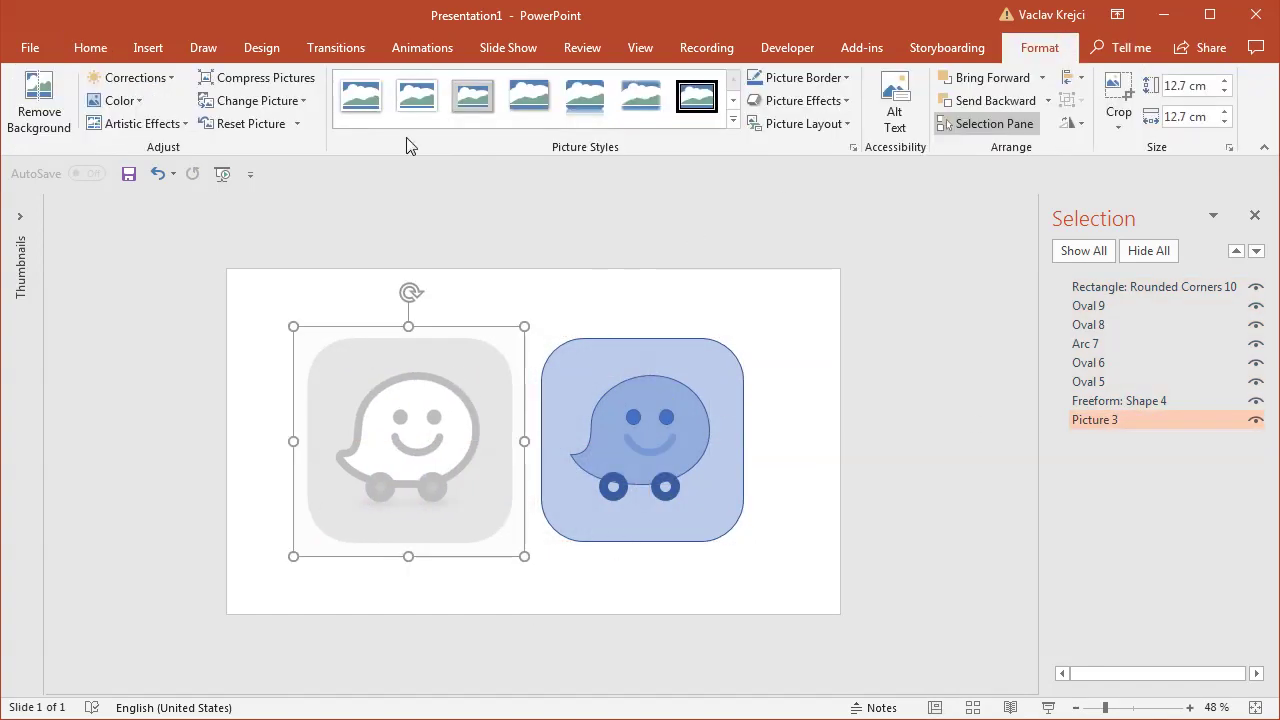
click(255, 126)
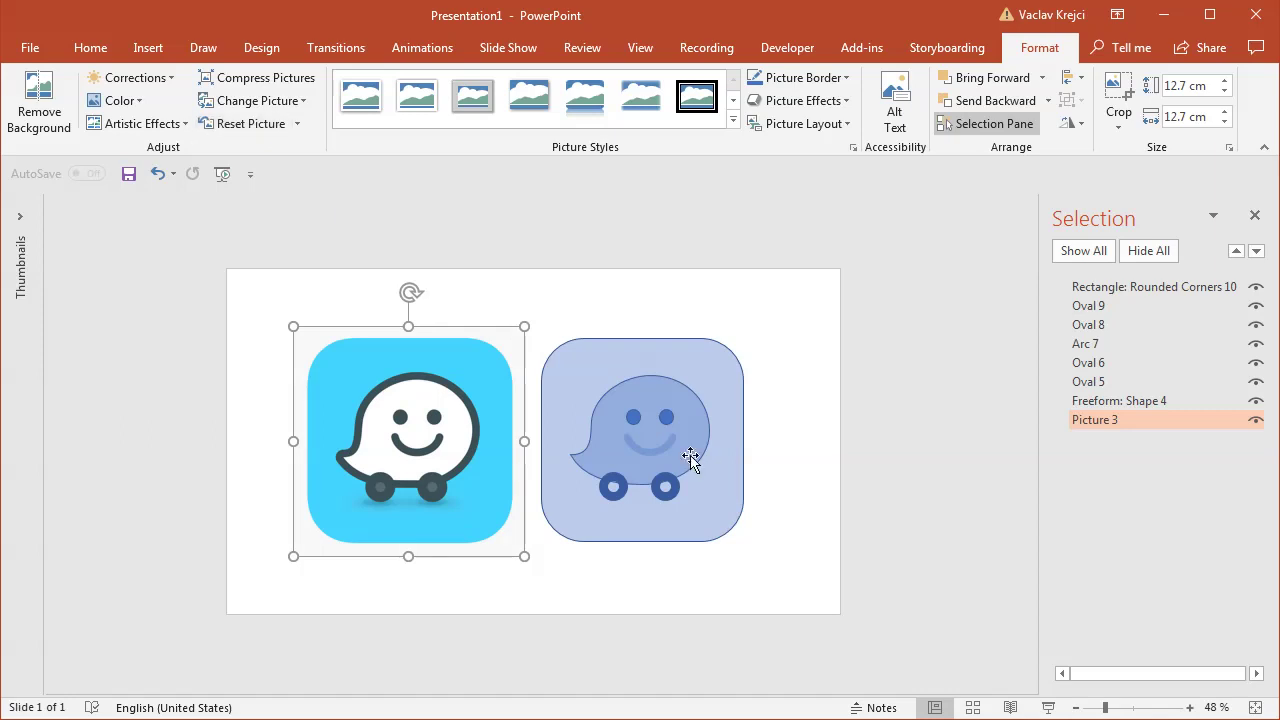
Step: Reorder the rounded rectangle behind all the other drawn shapes, directly above the reference picture
click(1122, 708)
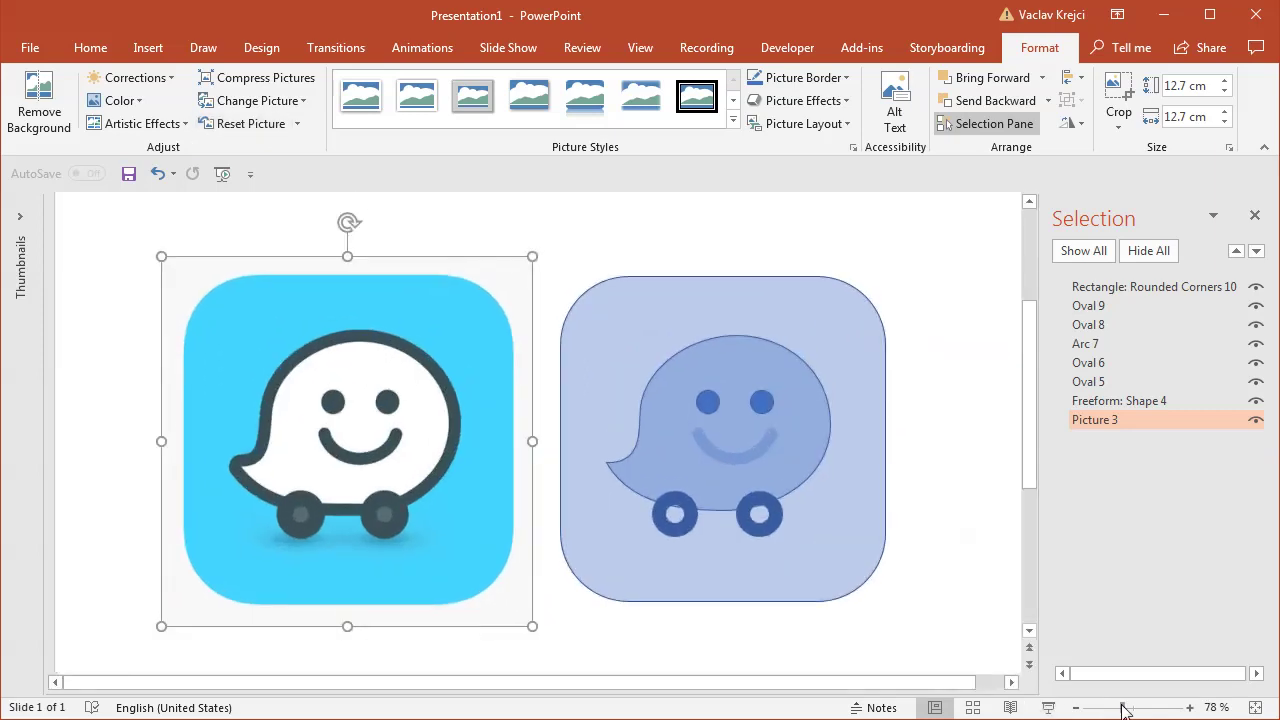
click(781, 292)
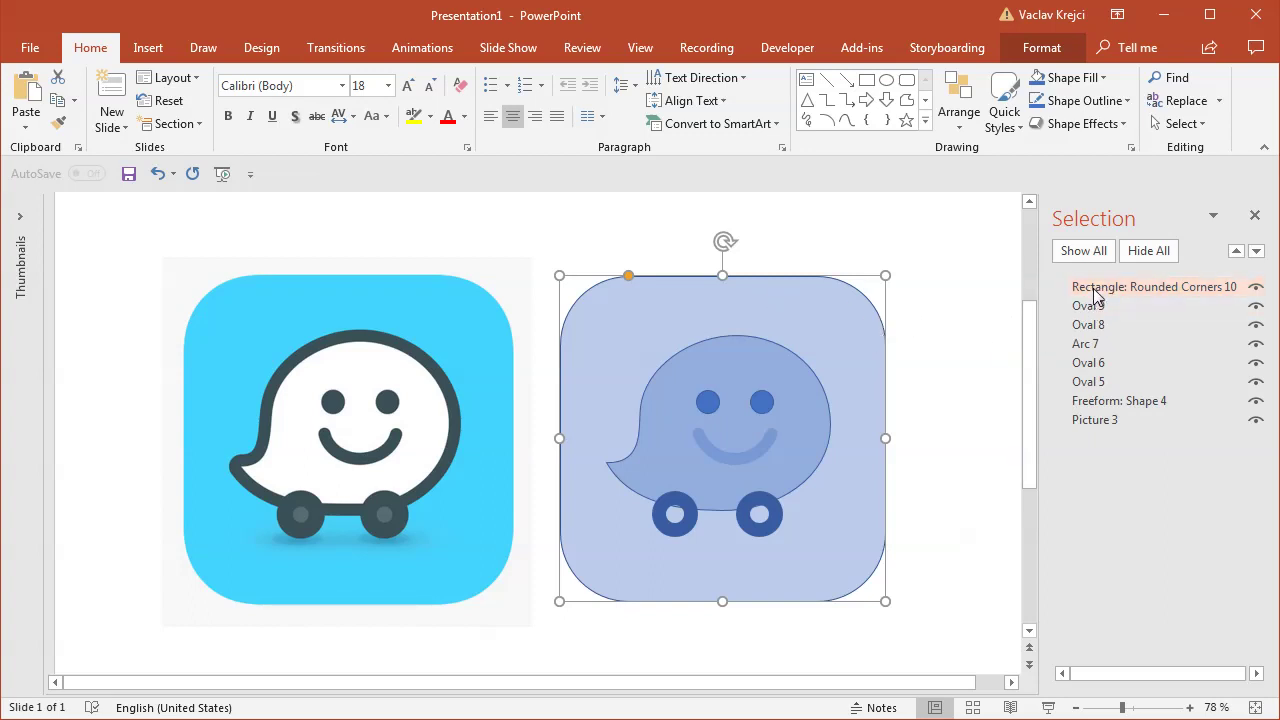
drag(1095, 294, 1122, 418)
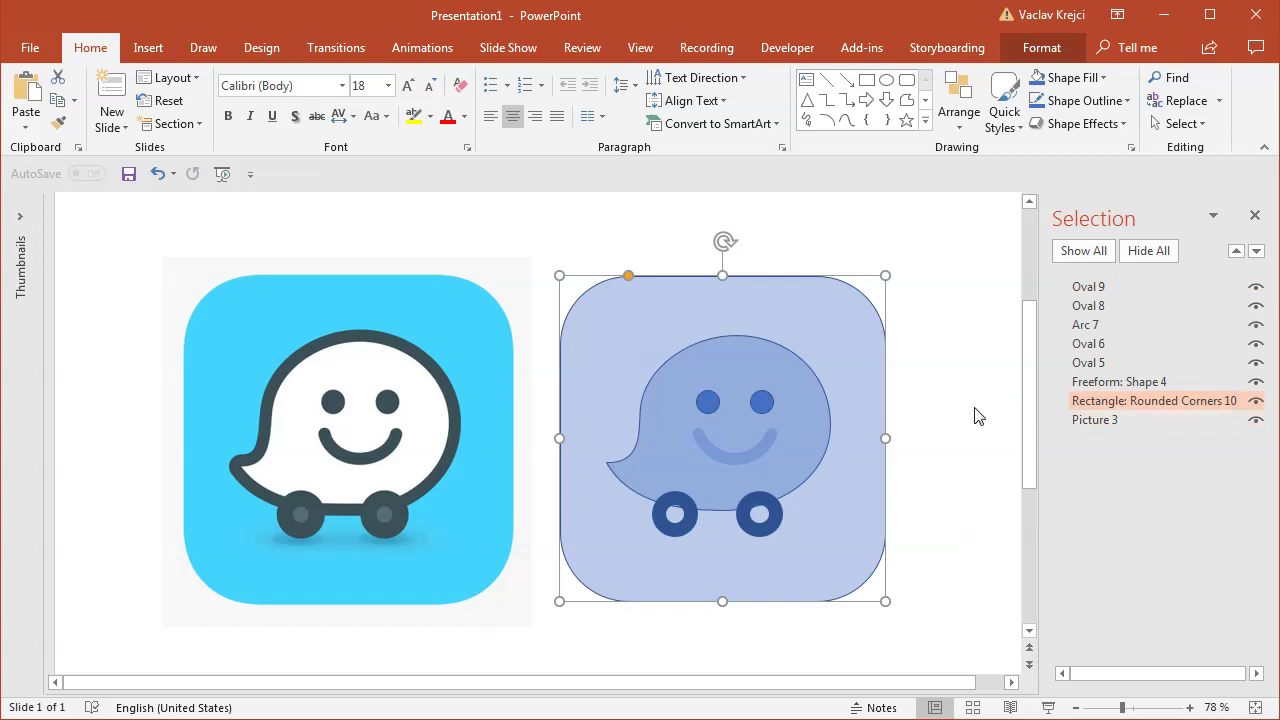
Step: Fill the rounded rectangle with the light blue sampled from the reference tile, and close the Selection pane
right_click(838, 297)
click(945, 713)
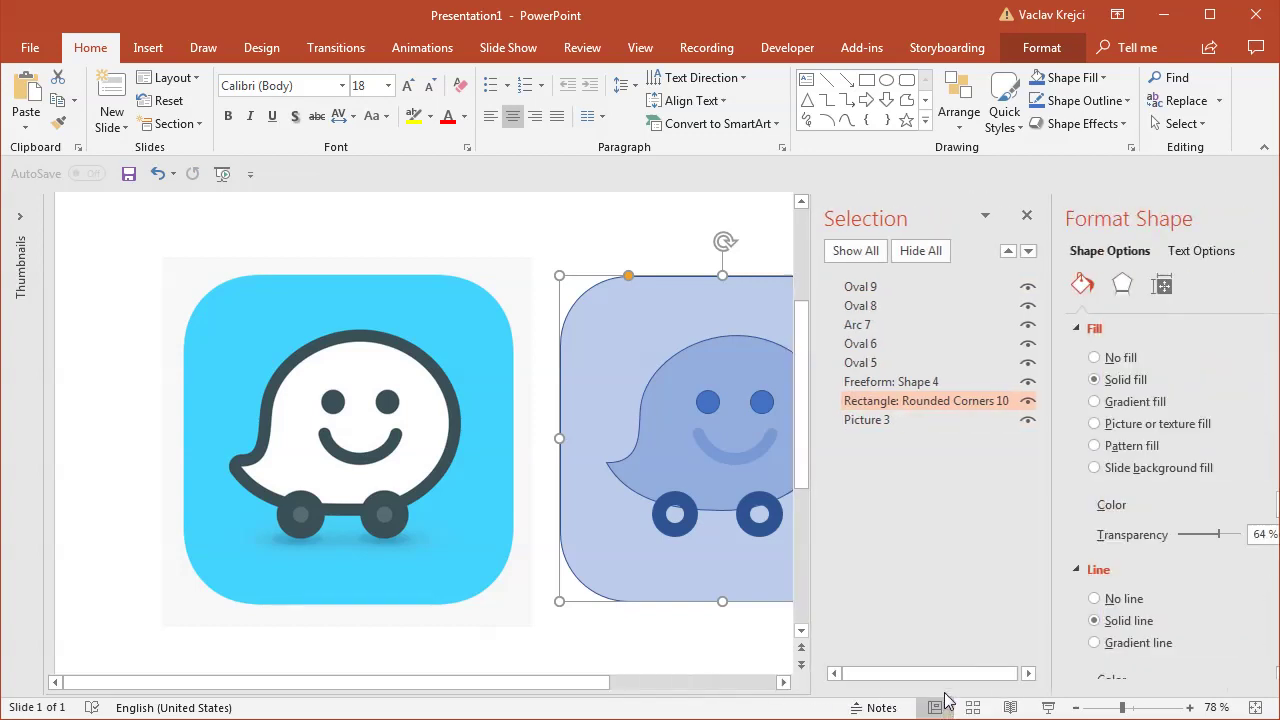
drag(1255, 435, 1255, 487)
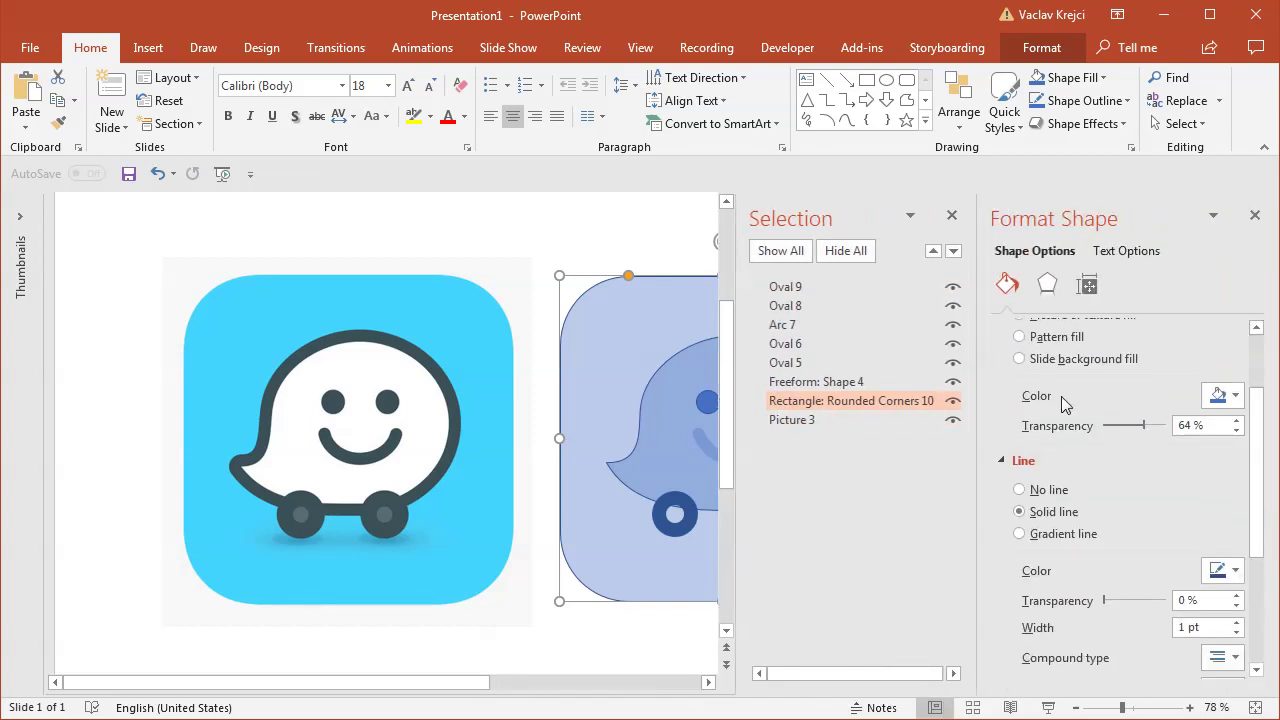
click(1208, 398)
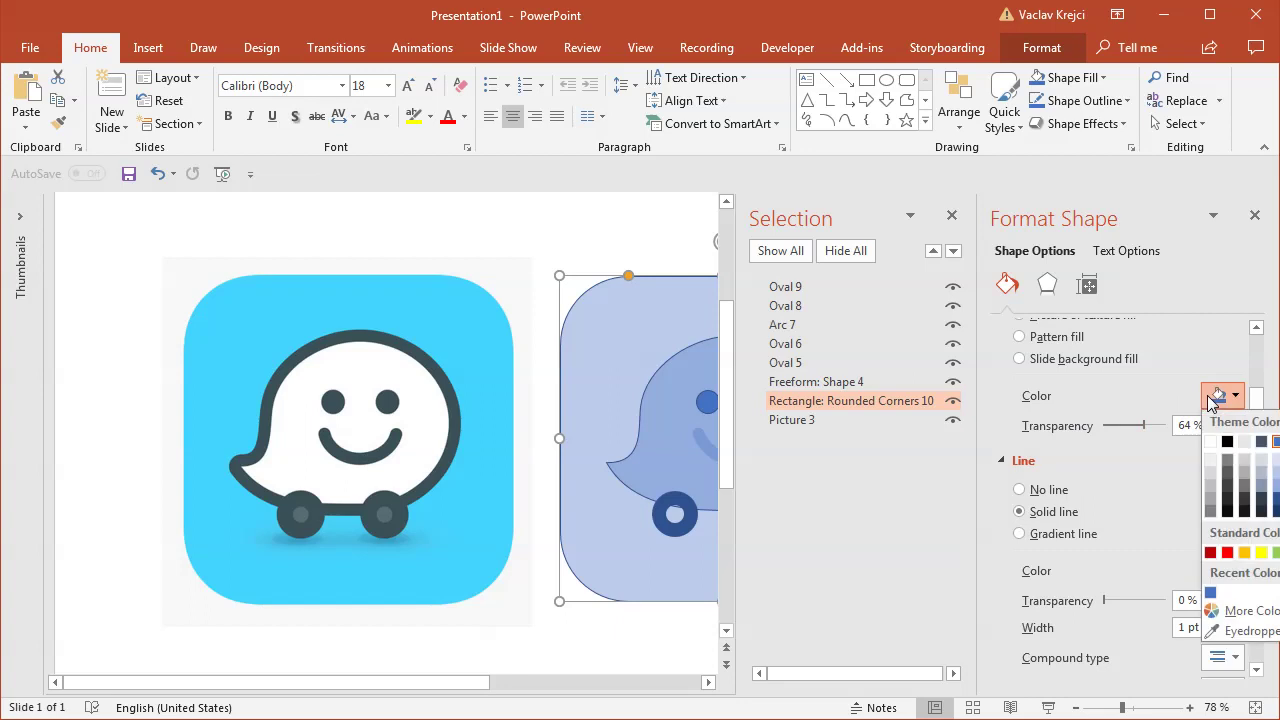
click(1215, 631)
click(437, 310)
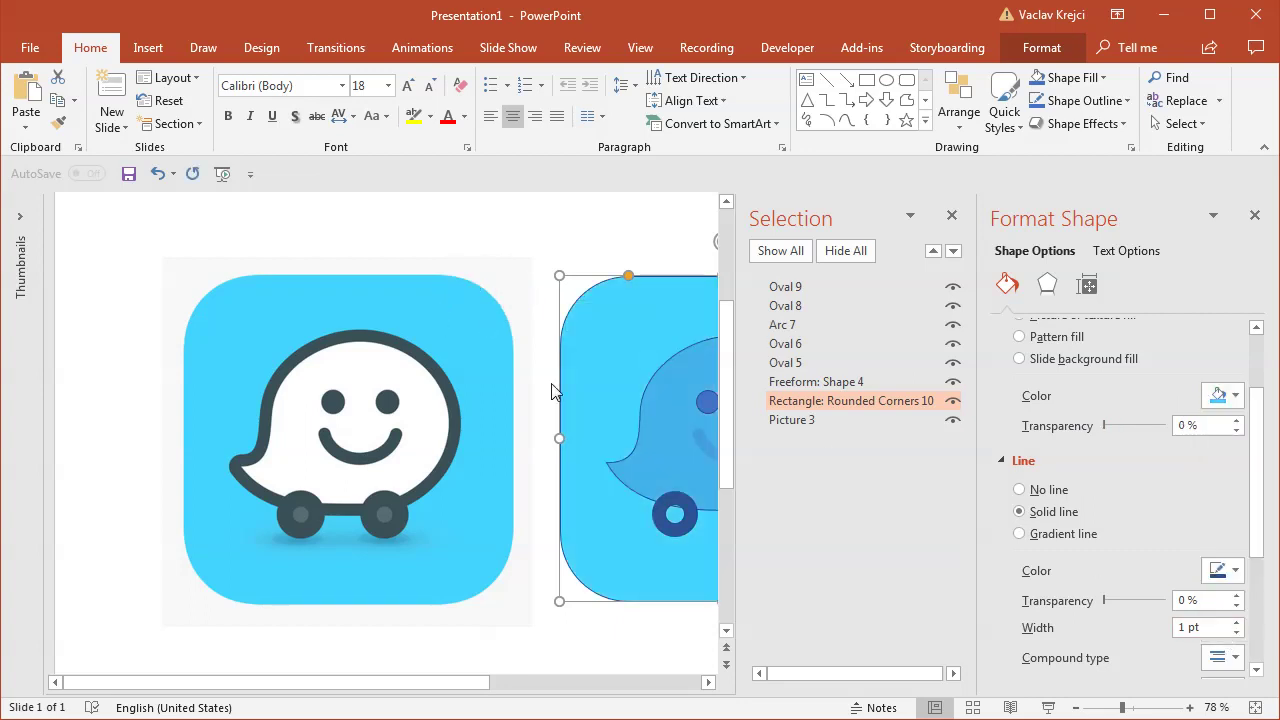
click(953, 219)
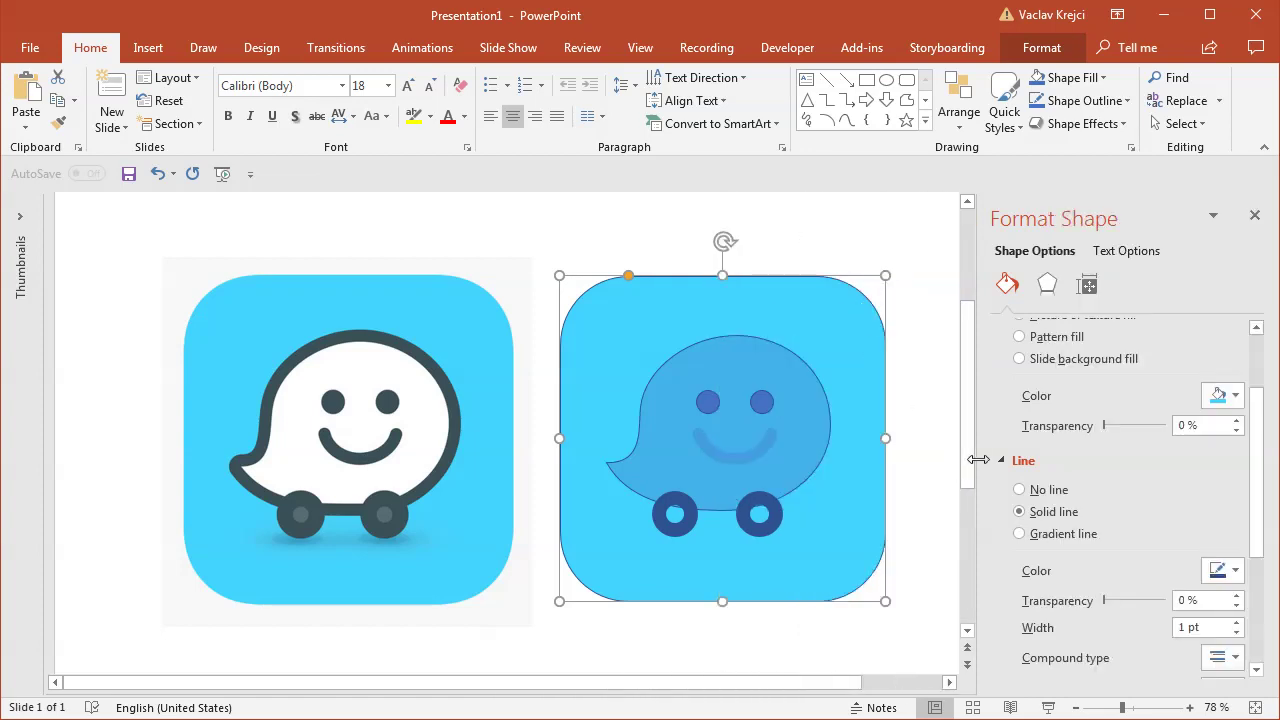
drag(950, 461, 934, 463)
Step: Fill the speech-bubble body with the white sampled from inside the reference character
click(721, 369)
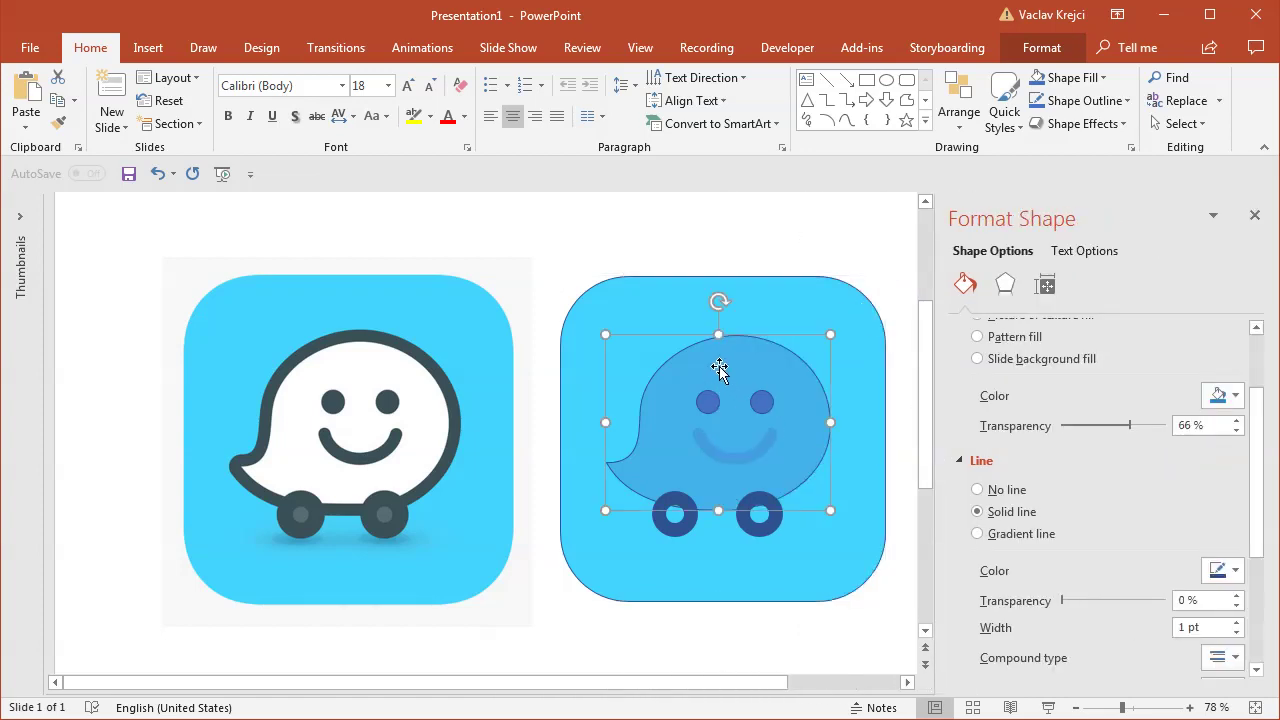
scroll(1257, 443, up, 1)
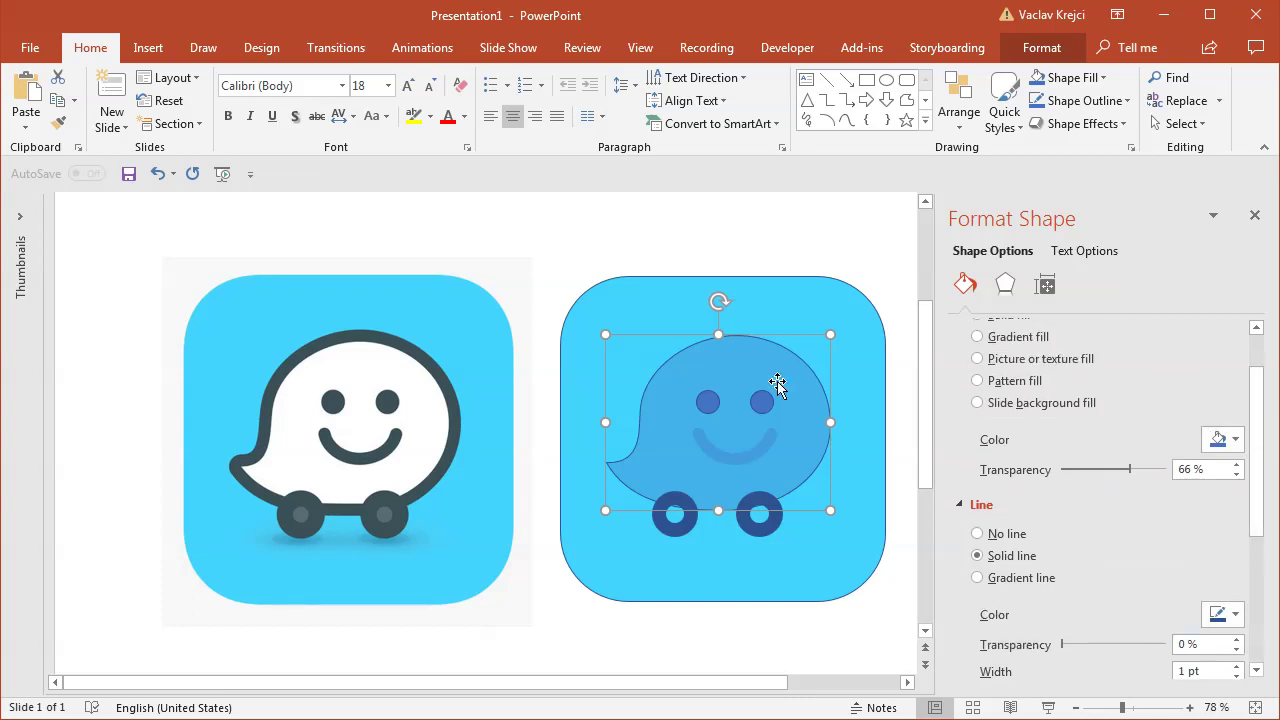
click(1222, 441)
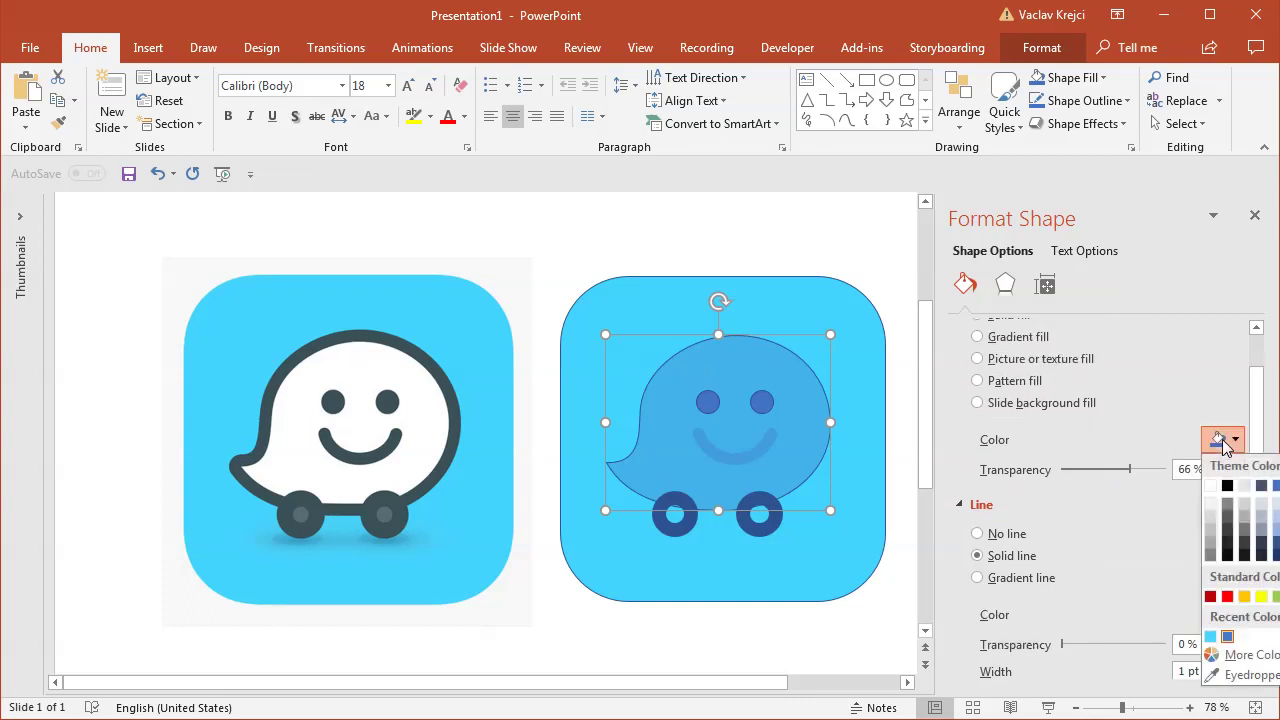
click(1245, 675)
click(383, 370)
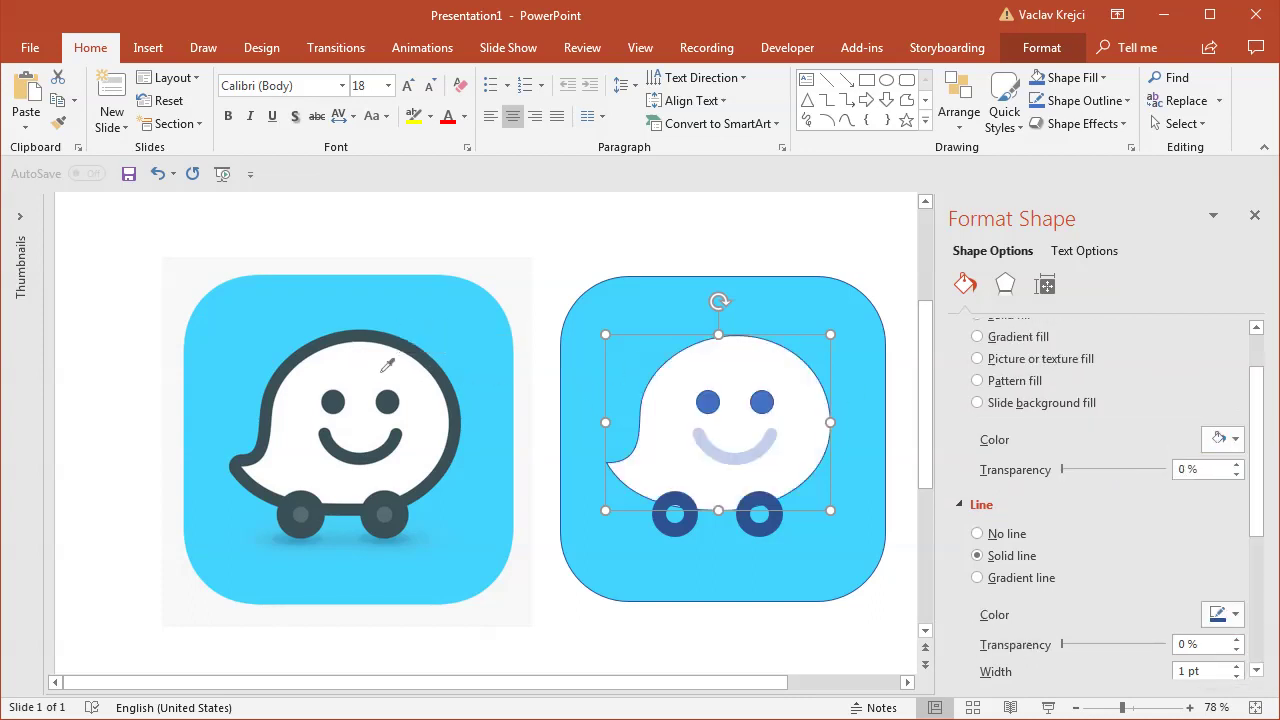
Step: Colour the speech-bubble body's outline with the dark grey sampled from the reference character's outline
drag(1264, 466, 1262, 580)
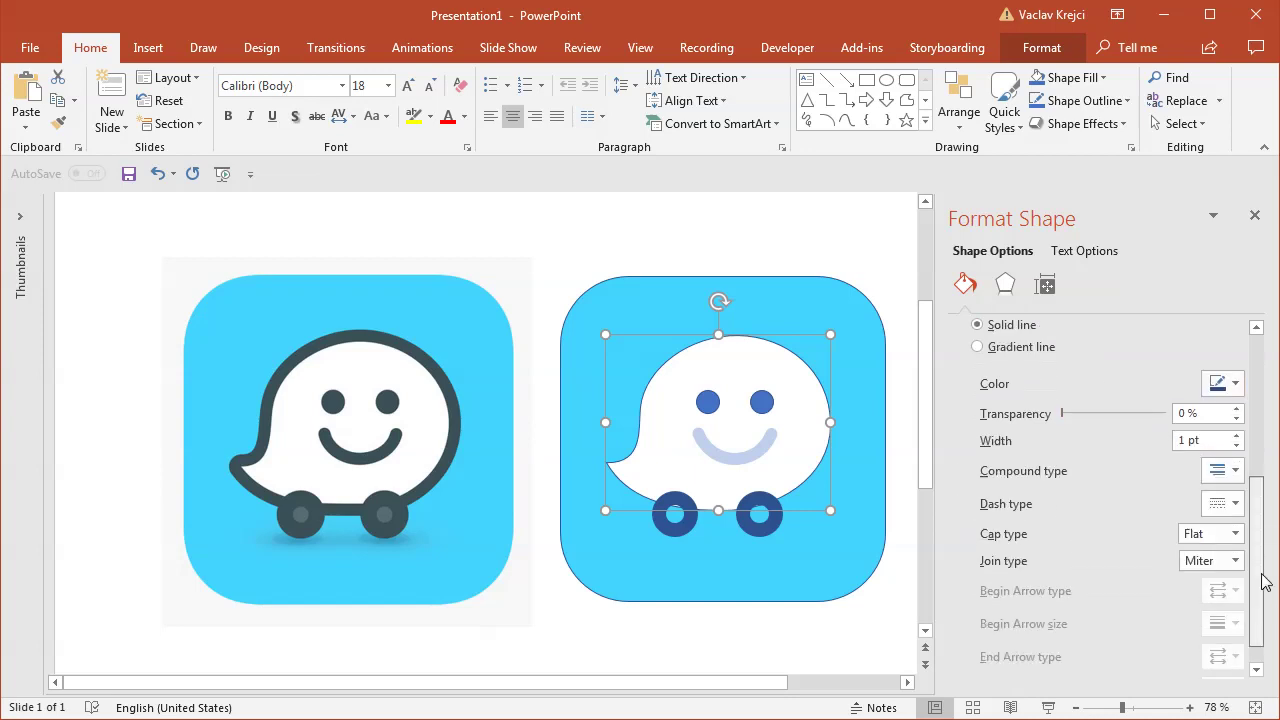
click(1218, 388)
click(1240, 610)
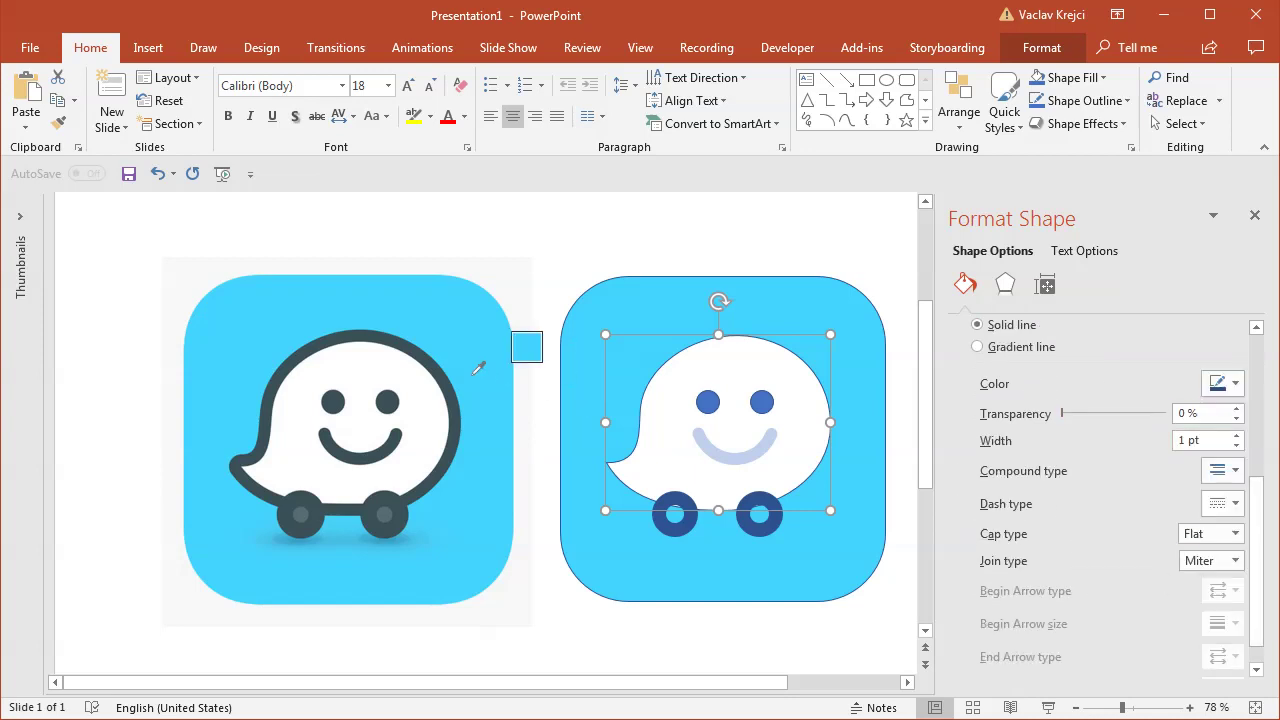
click(425, 347)
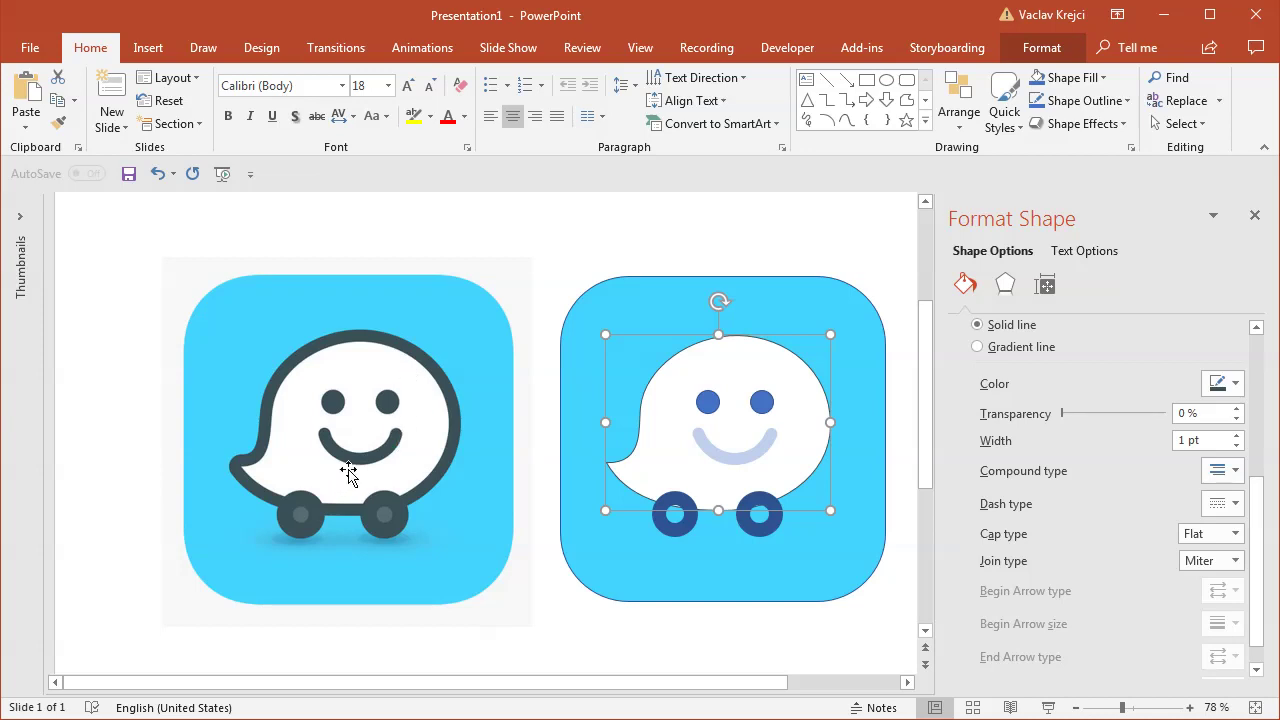
Step: Set the speech-bubble body's outline width to 14 pt, matching the wheels, and its join type to Round
click(681, 535)
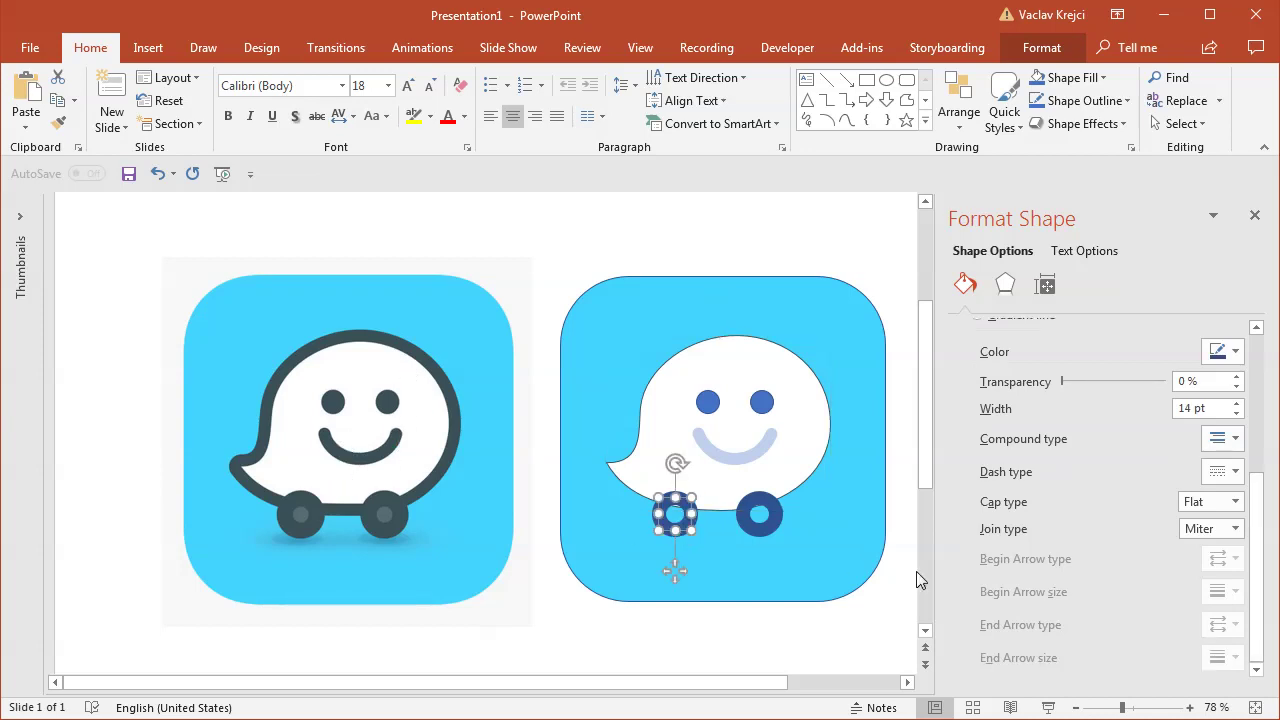
click(755, 366)
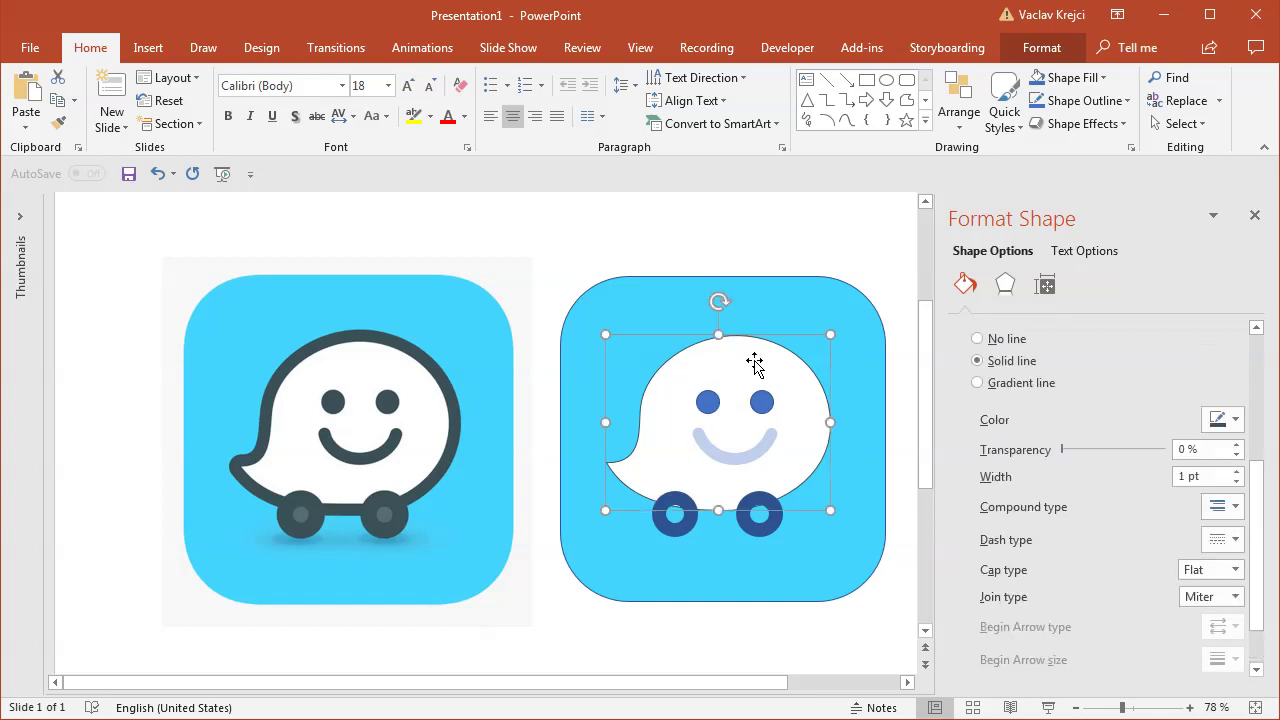
click(1214, 477)
text(14)
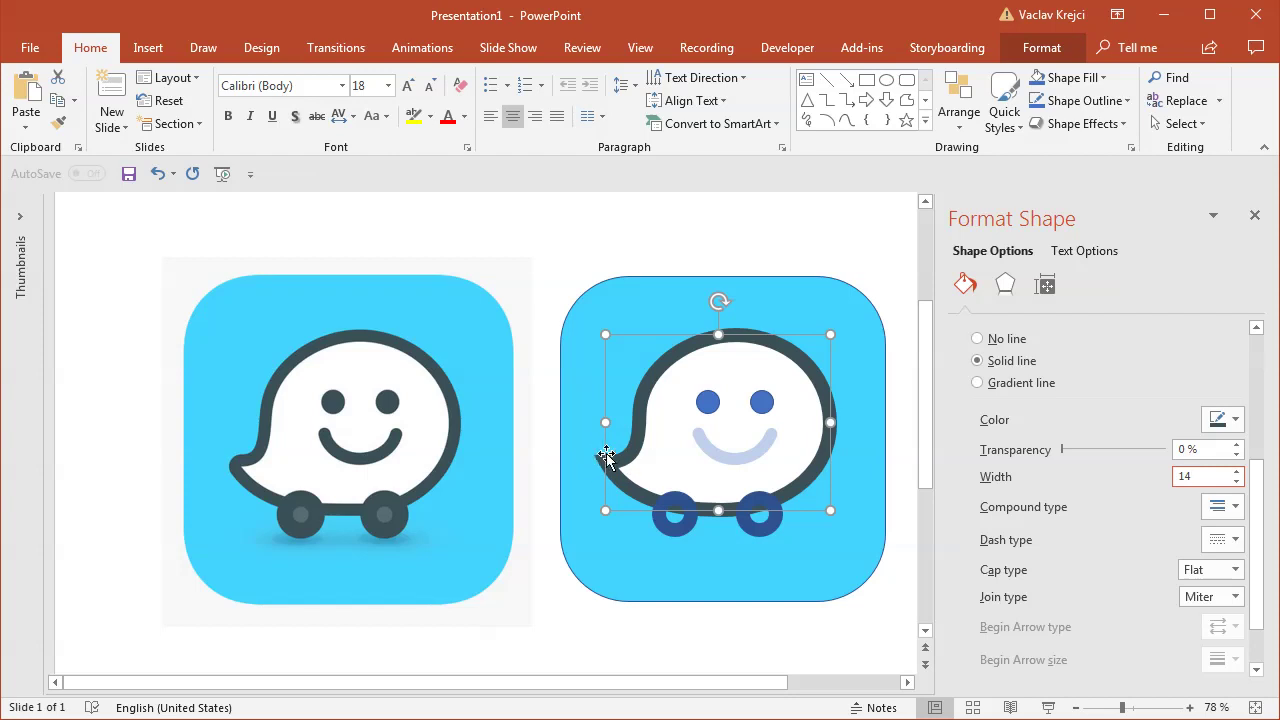
scroll(1258, 524, down, 1)
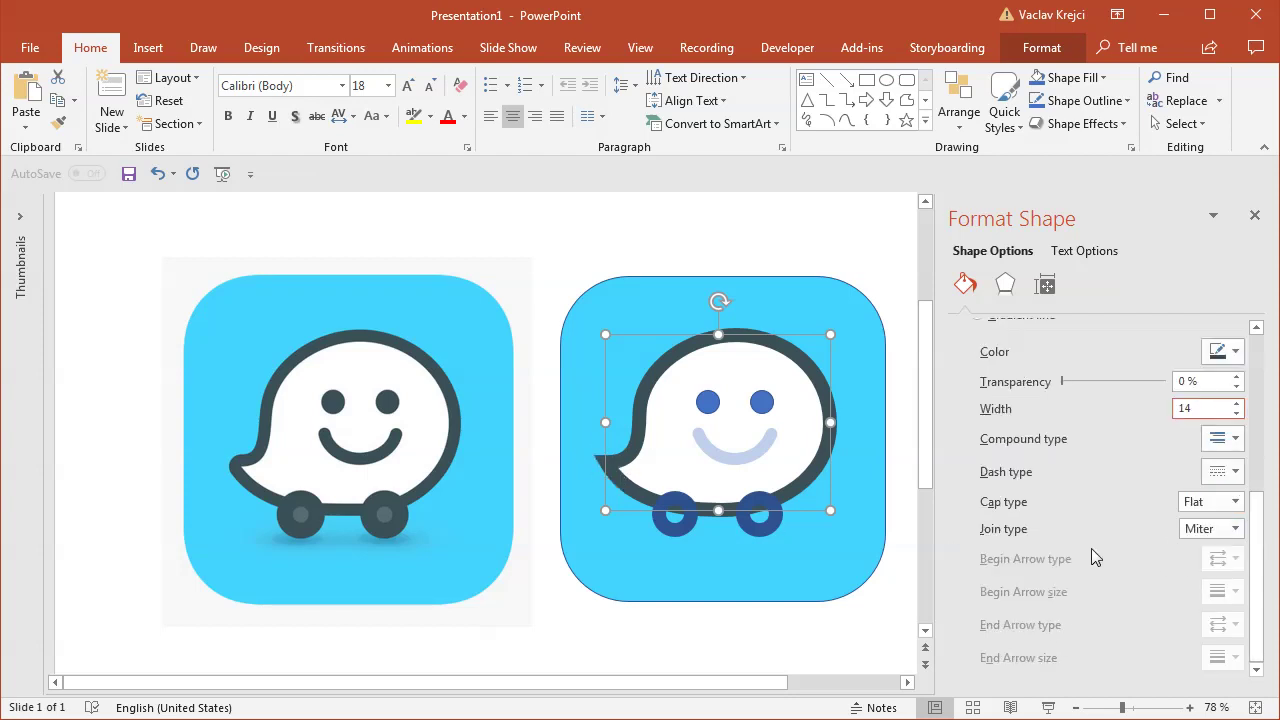
click(1206, 530)
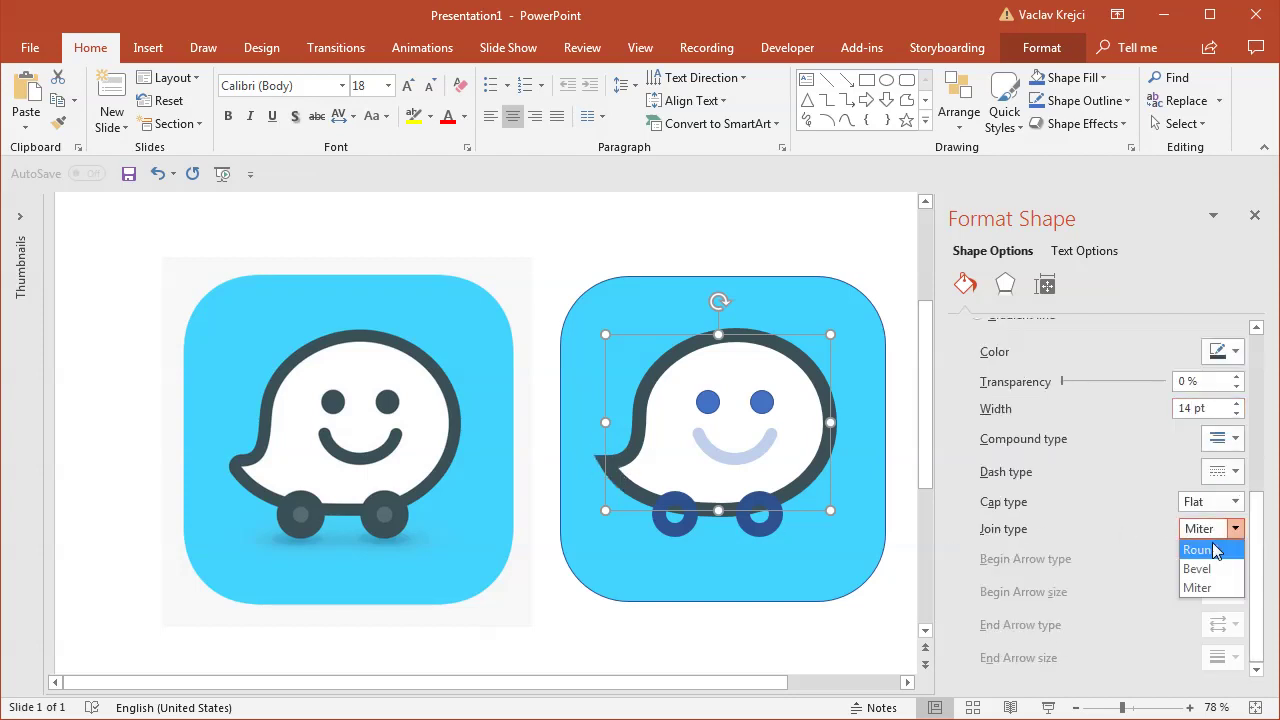
click(1200, 545)
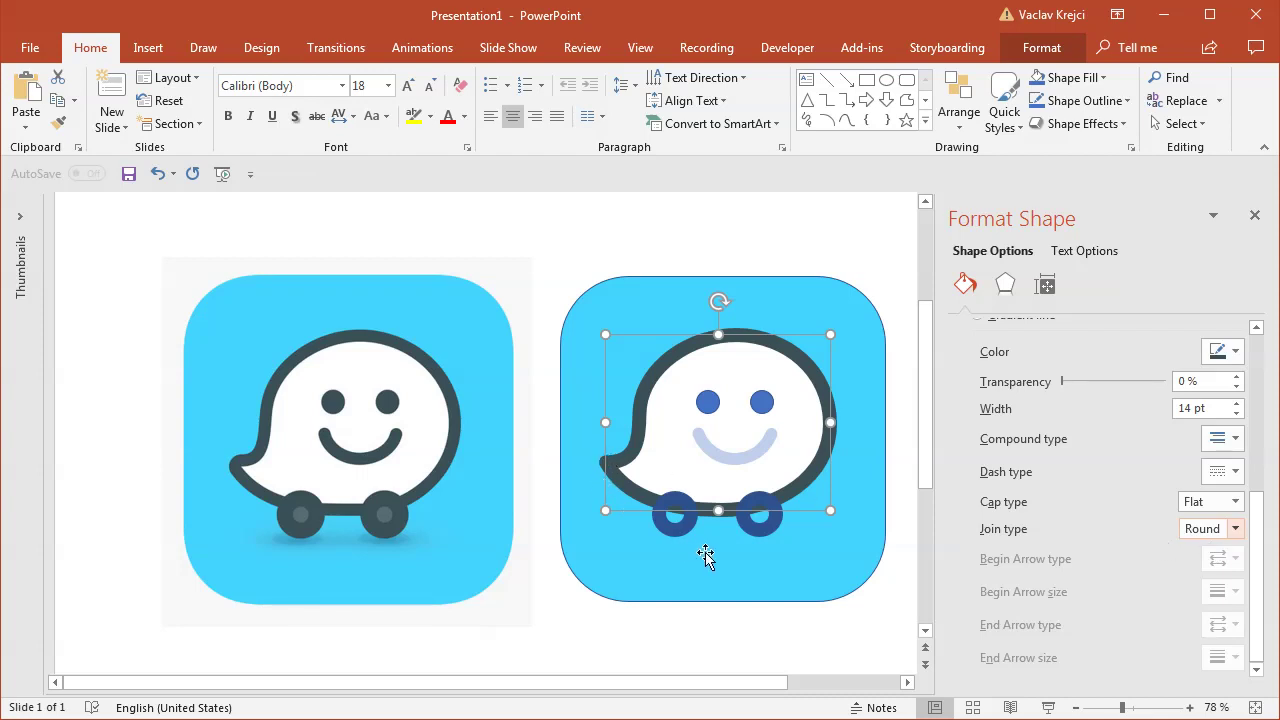
Step: Remove the outline from both eyes and fill them with the recently used dark grey
click(703, 405)
shift+click(761, 402)
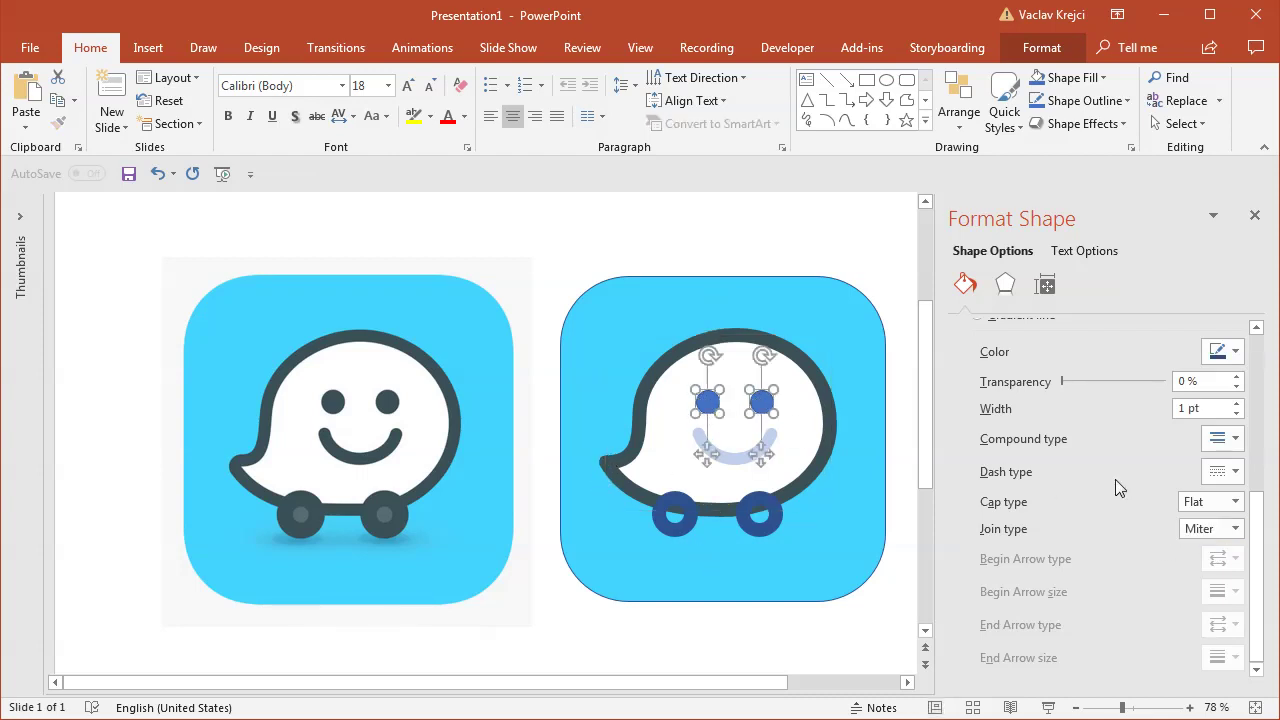
scroll(1250, 480, up, 8)
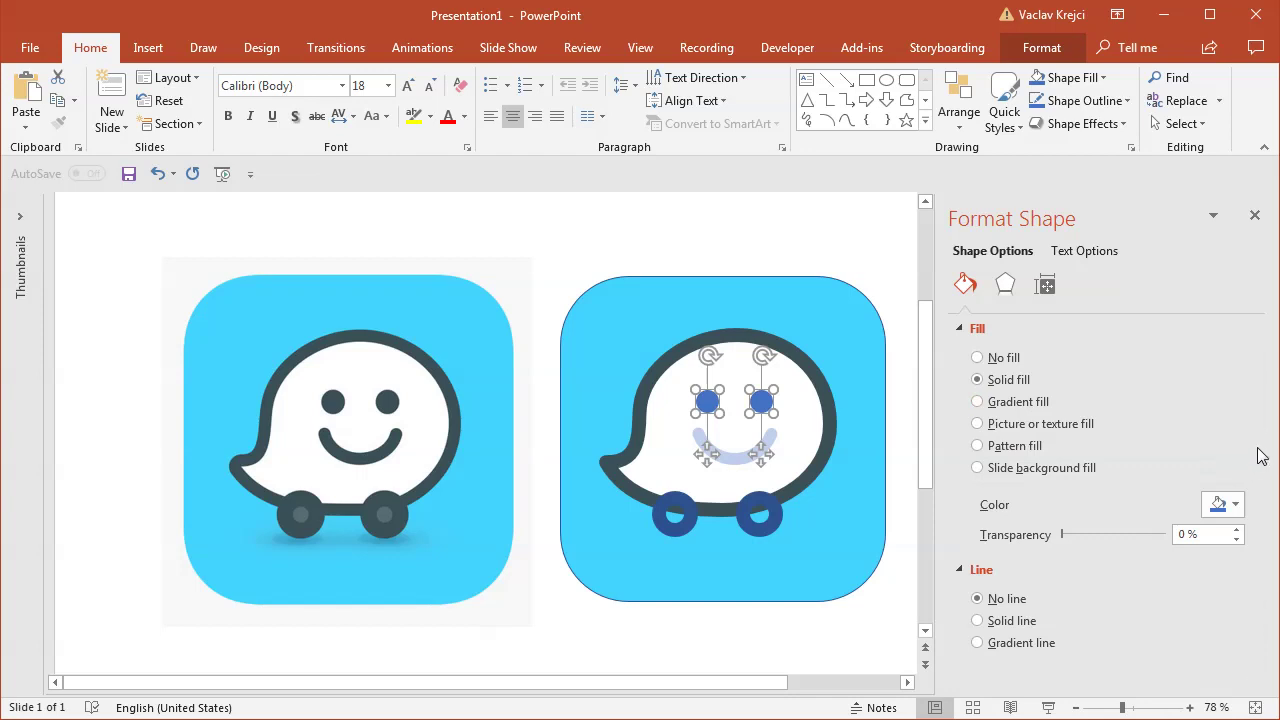
click(1237, 505)
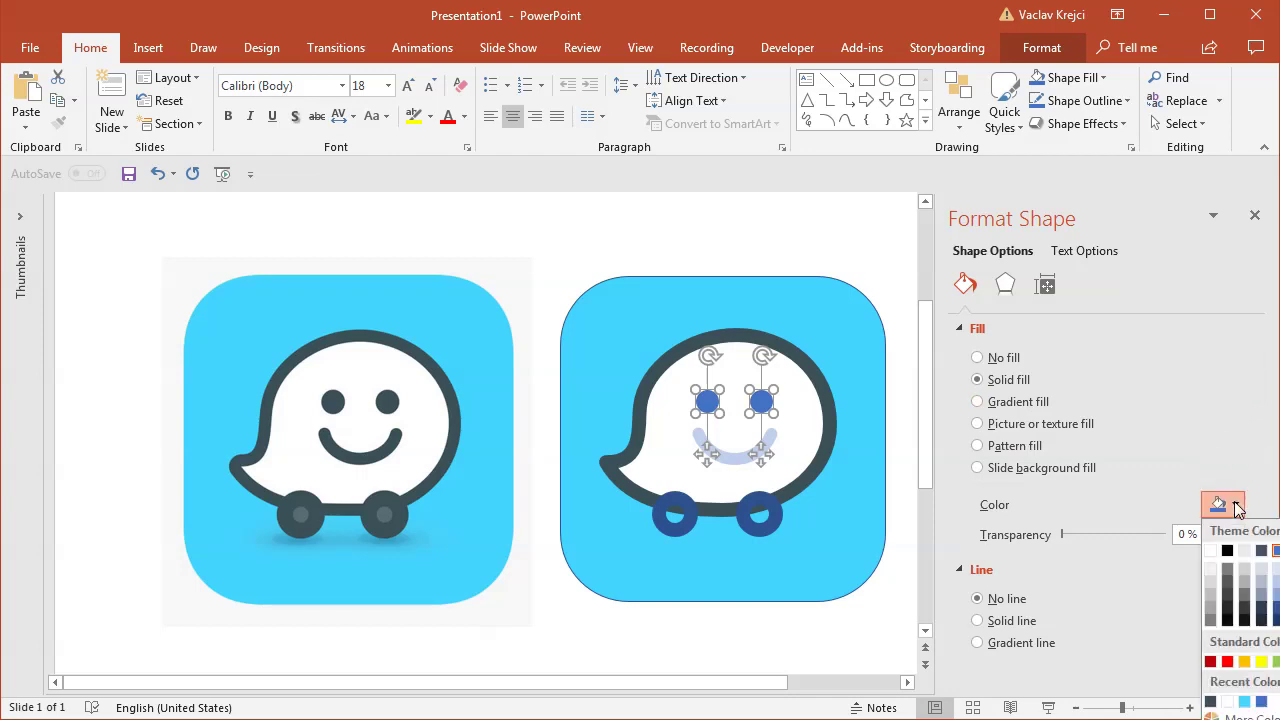
click(1210, 703)
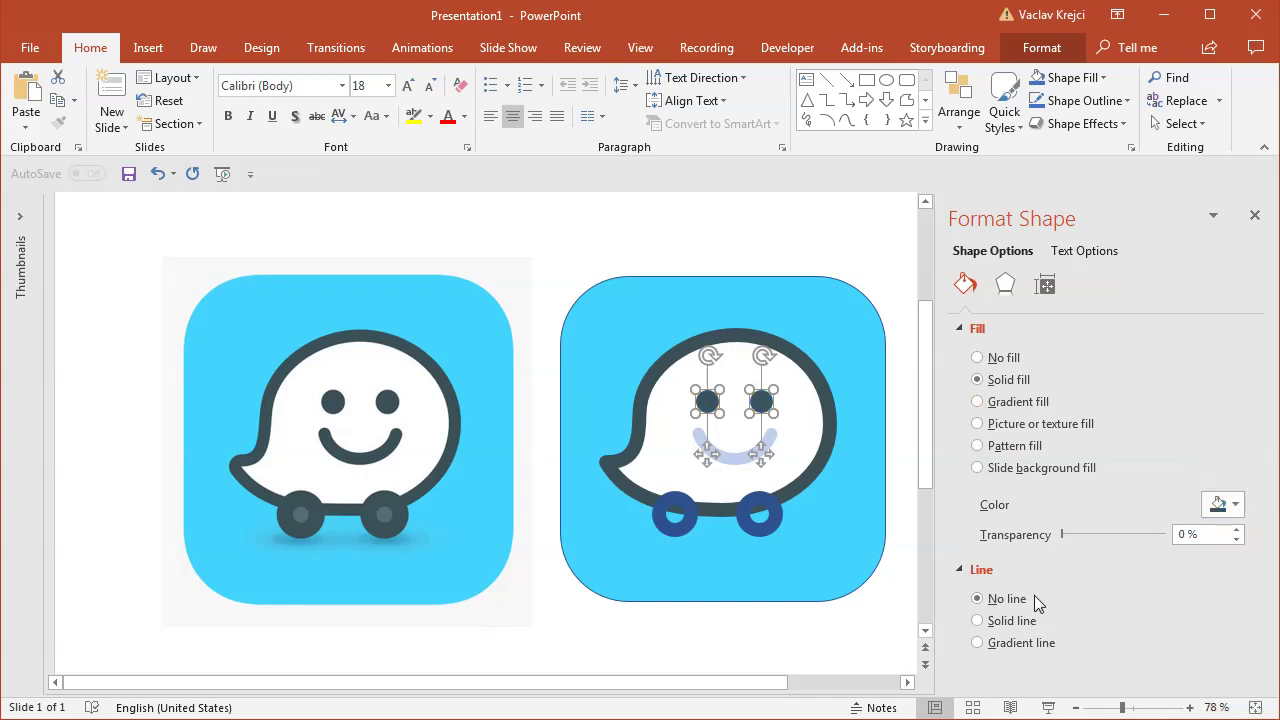
Step: Colour the smile arc's line with the dark grey sampled from the reference smile
click(753, 465)
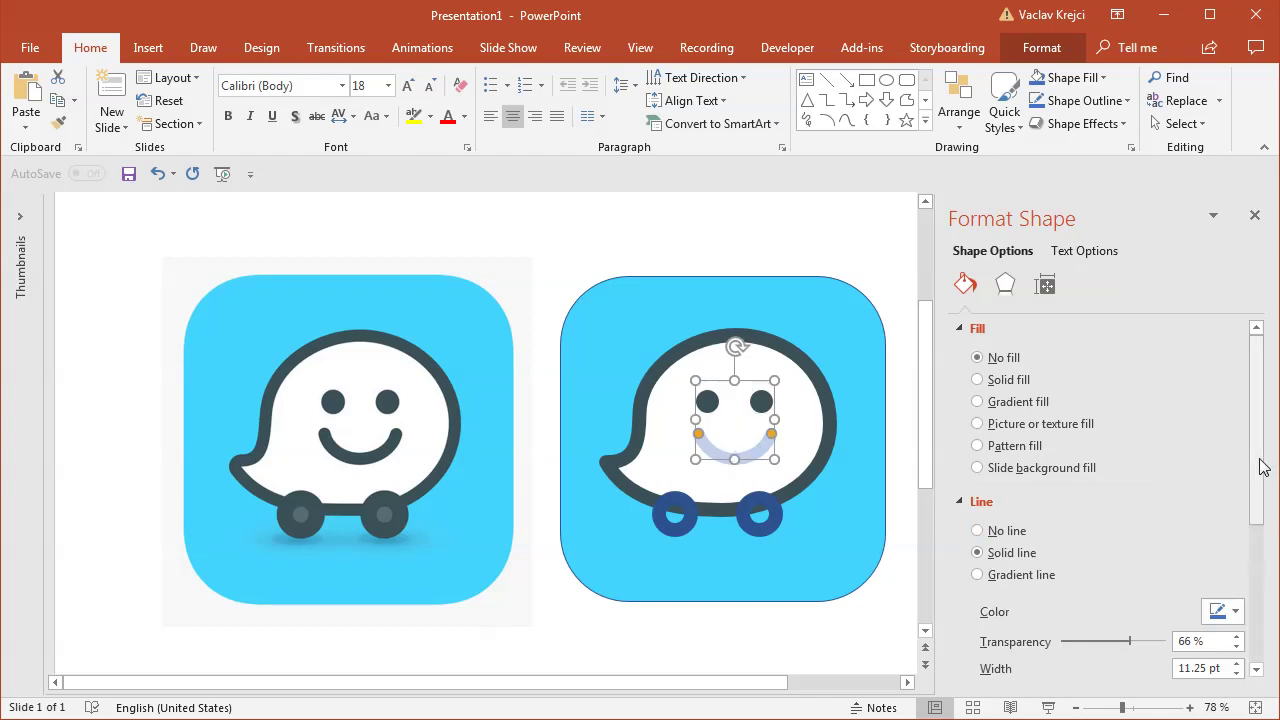
drag(1257, 457, 1250, 540)
click(1226, 408)
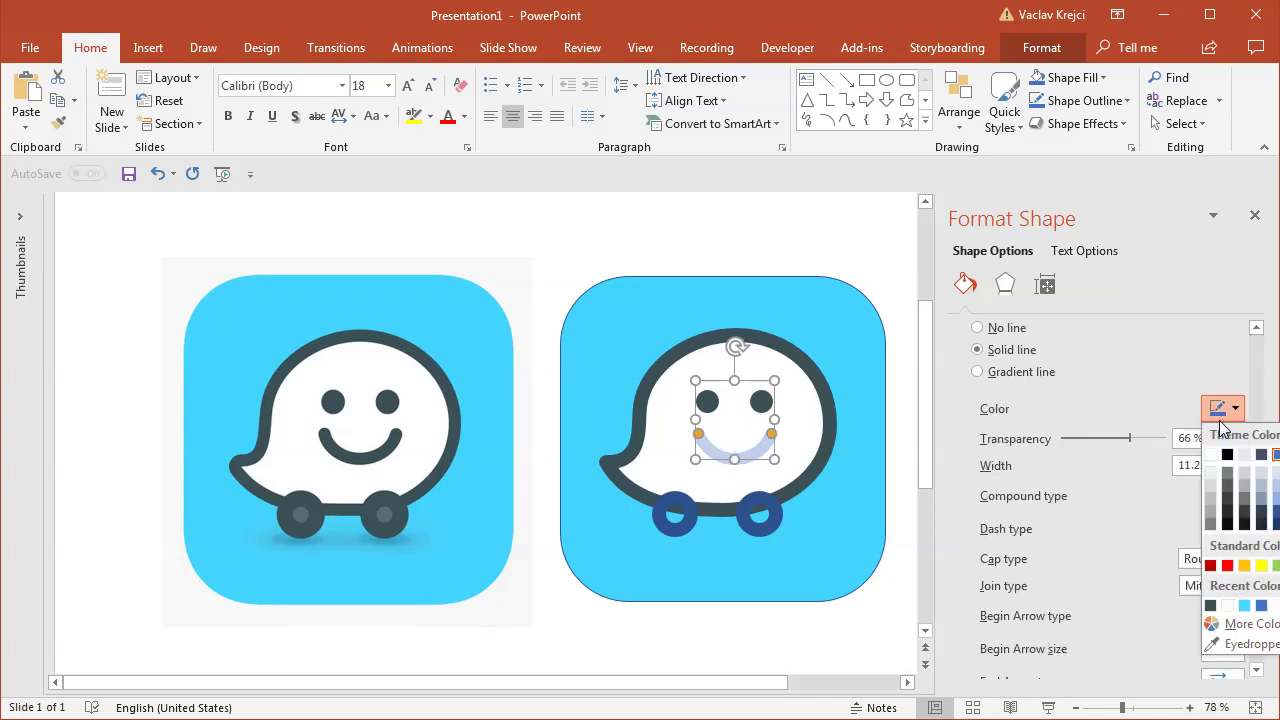
click(1248, 645)
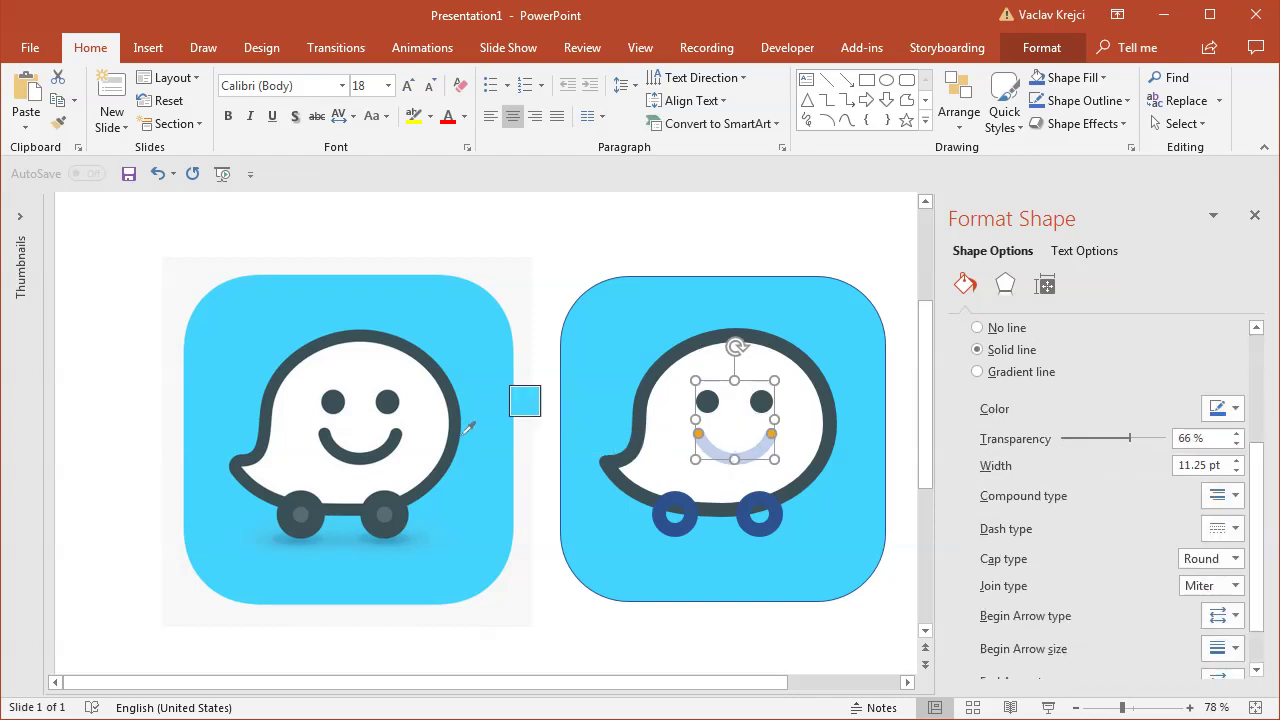
click(392, 438)
Step: Select both wheels and set their outline colour to the recently used dark grey
drag(1256, 490, 1166, 397)
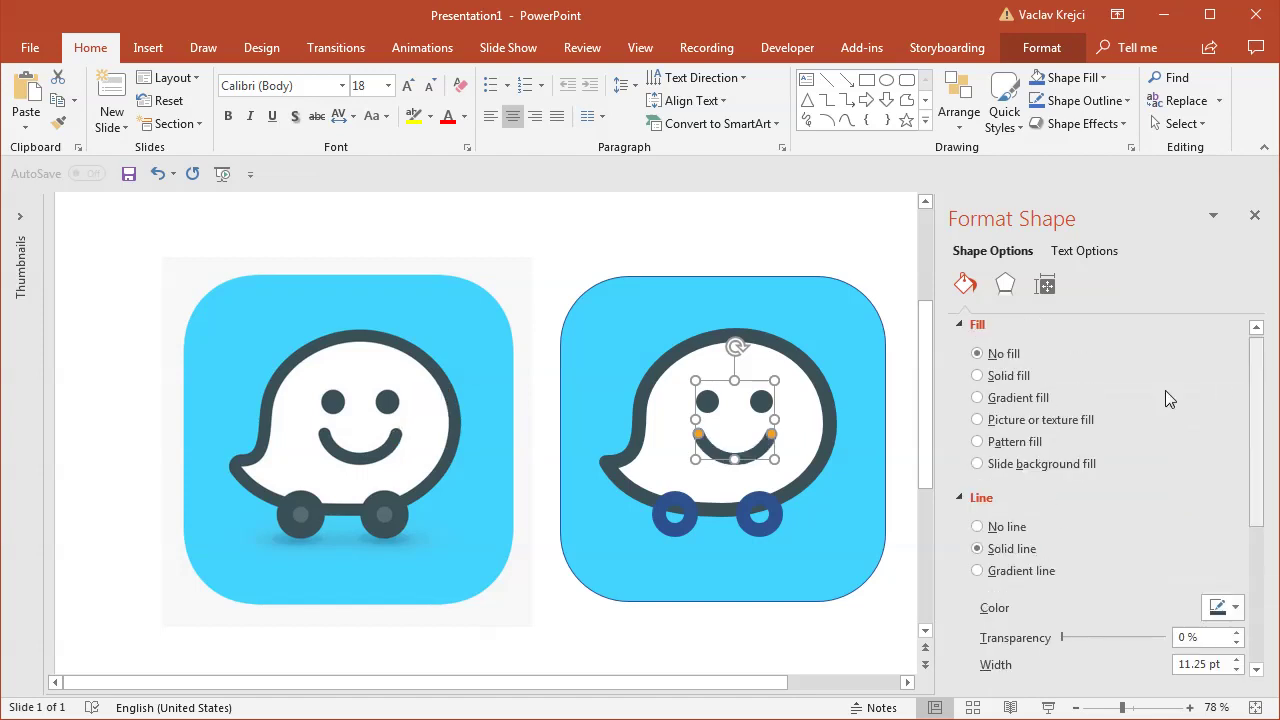
shift+click(675, 533)
drag(1257, 440, 1257, 581)
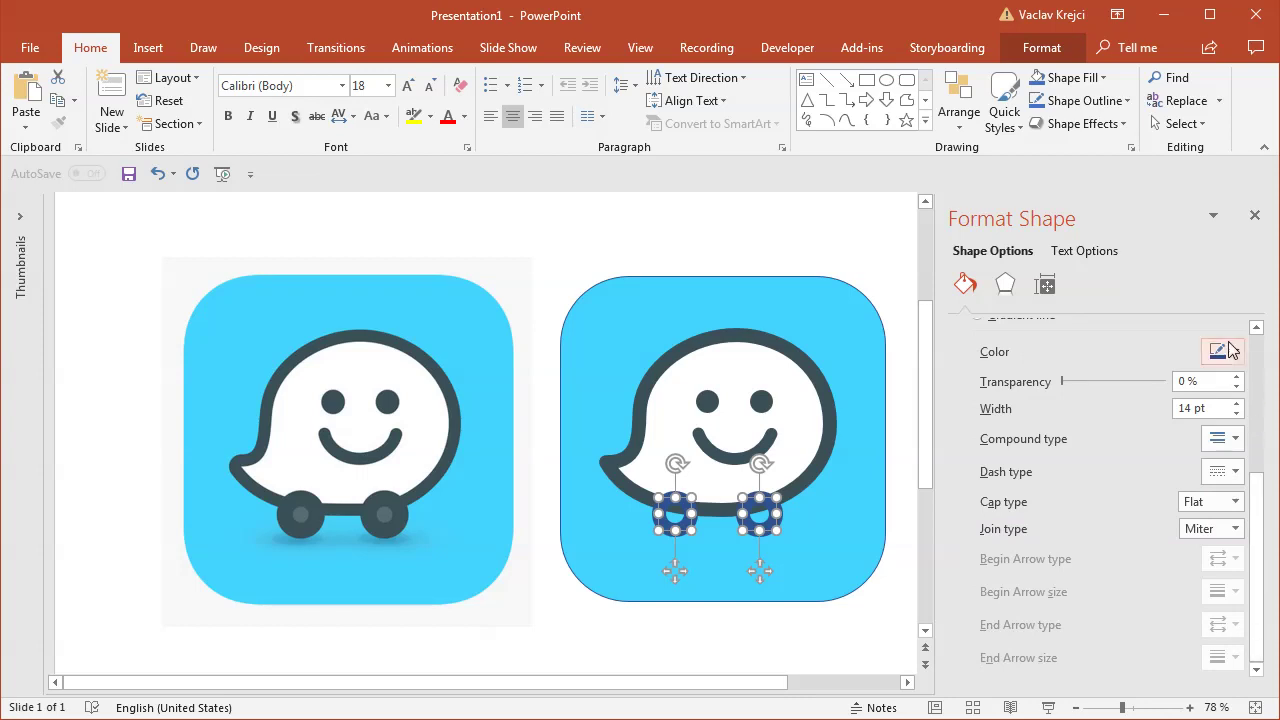
click(1231, 350)
click(1224, 557)
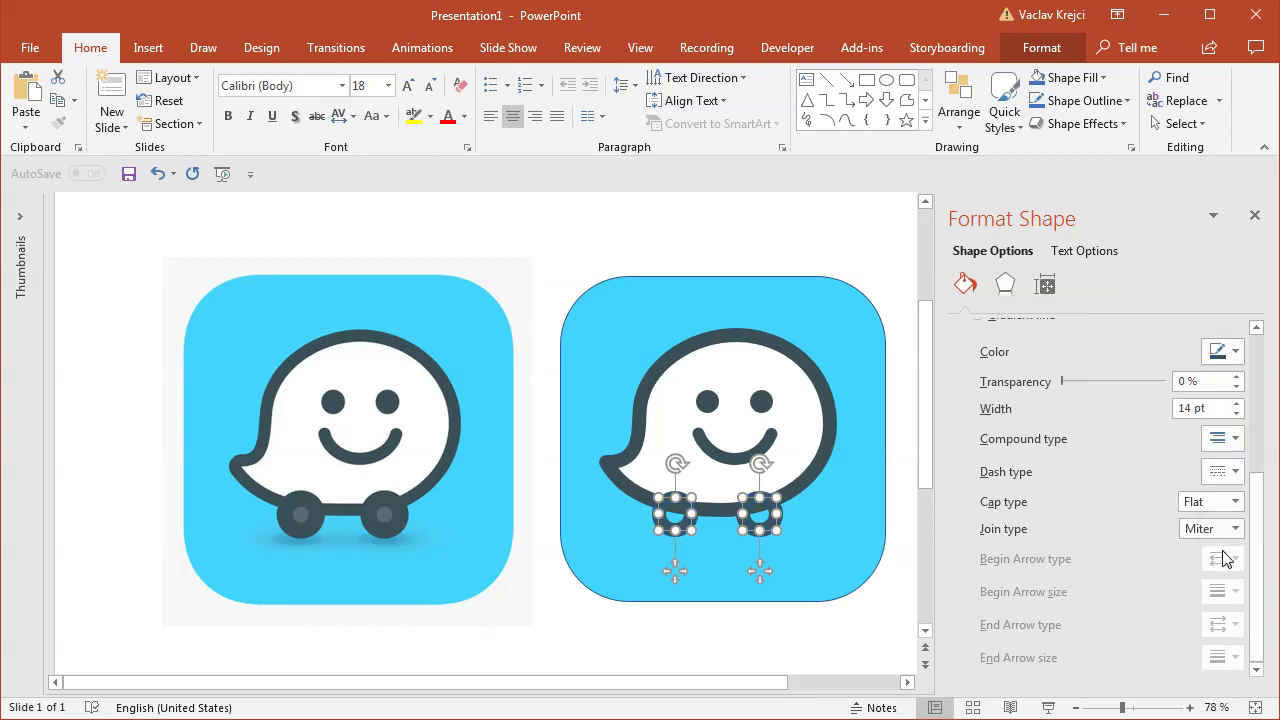
Step: Give both wheels a solid fill in the lighter grey sampled from a reference wheel's hub
drag(1252, 556, 1252, 430)
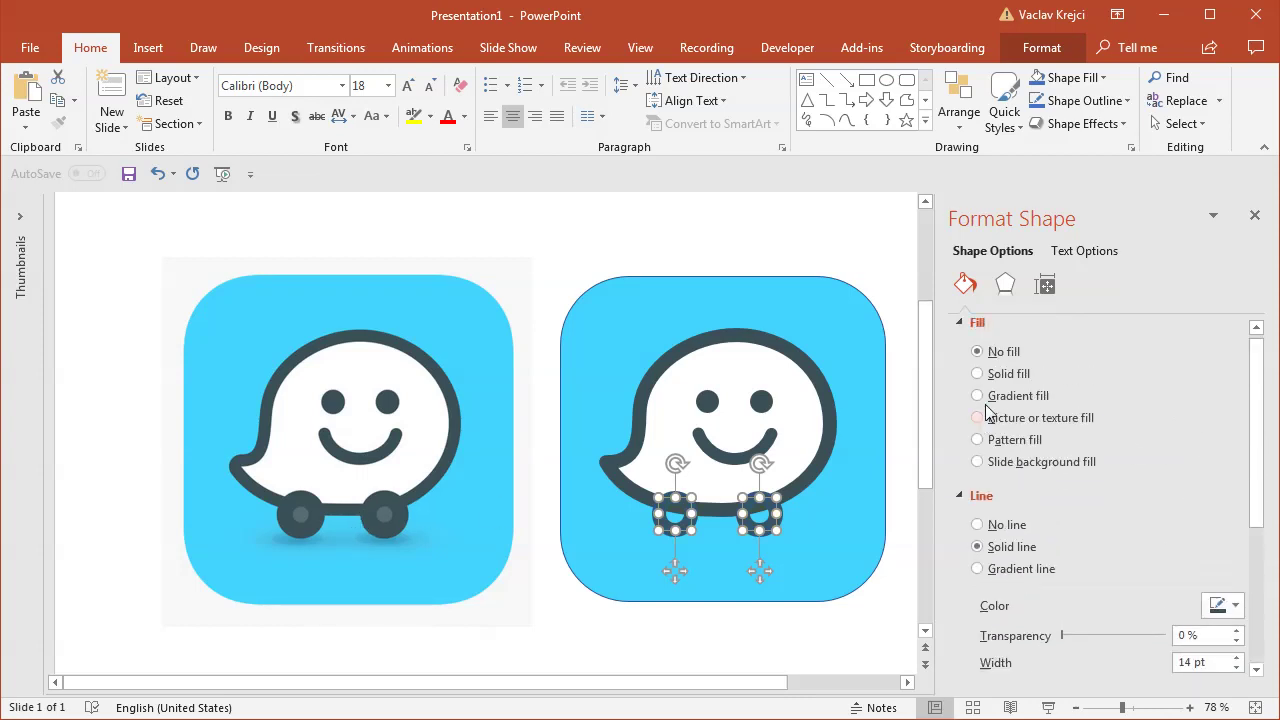
click(1007, 374)
scroll(1268, 462, down, 3)
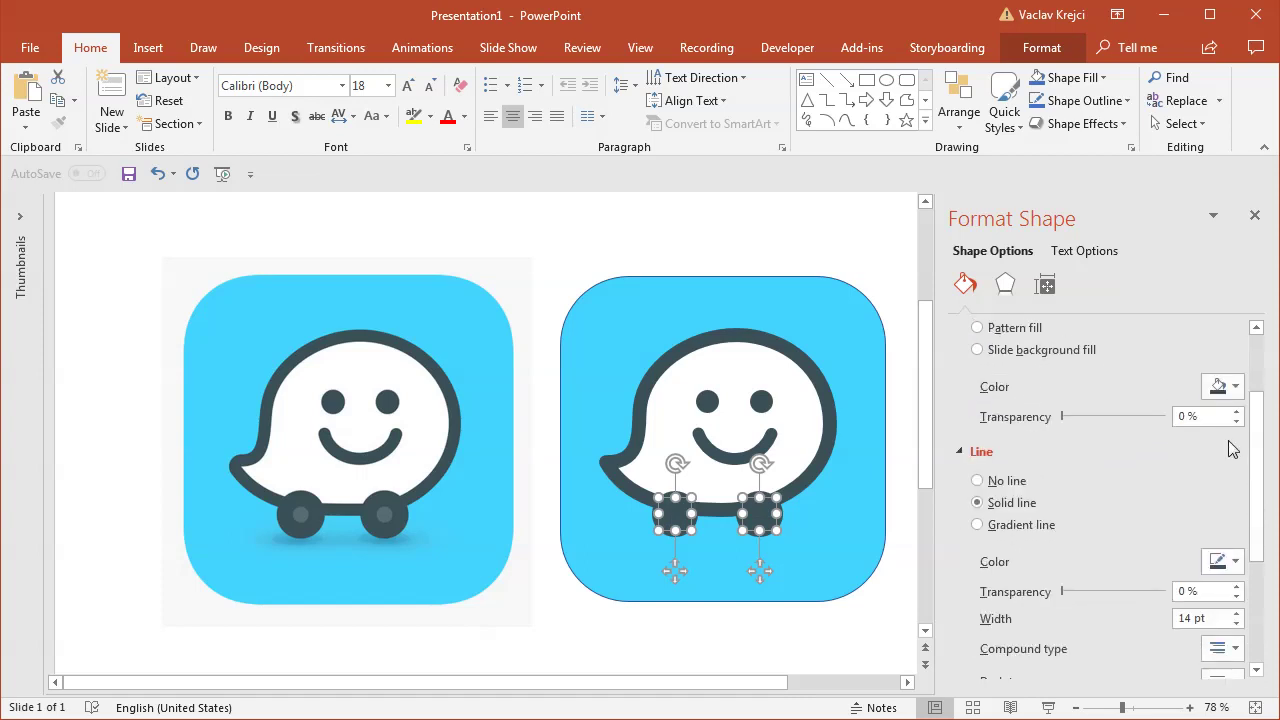
click(1230, 386)
click(1250, 624)
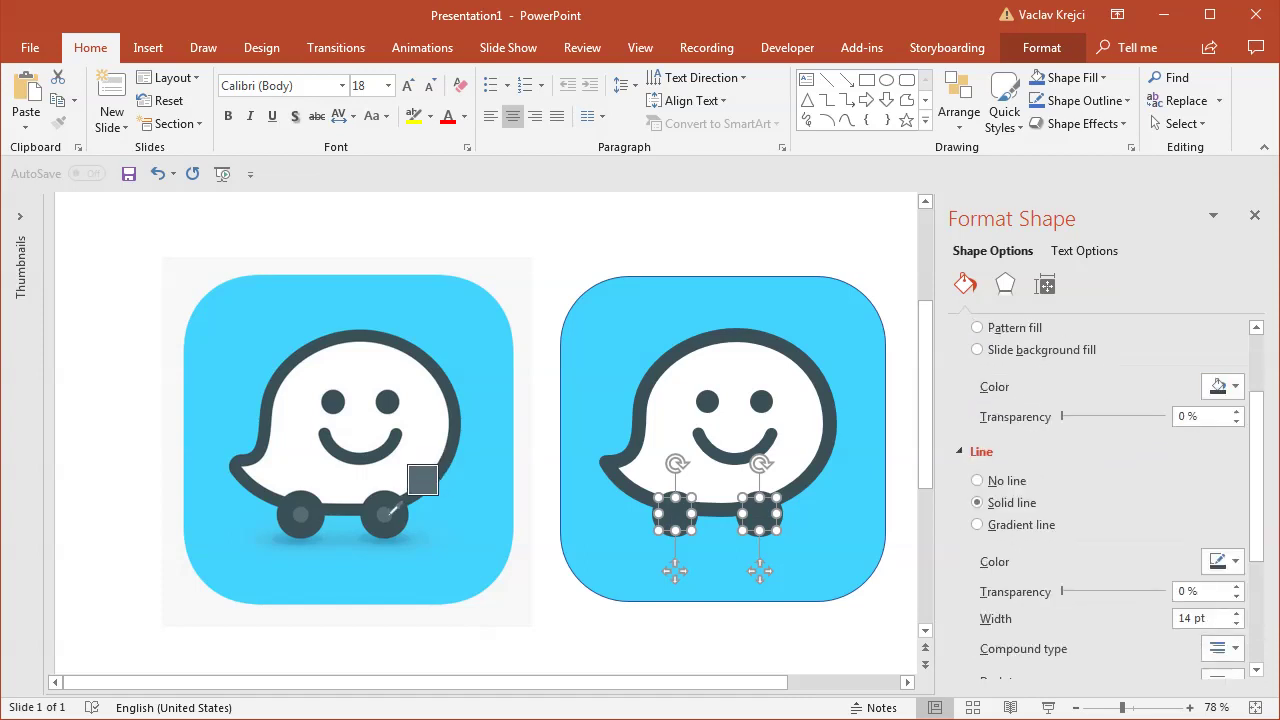
click(400, 502)
click(622, 240)
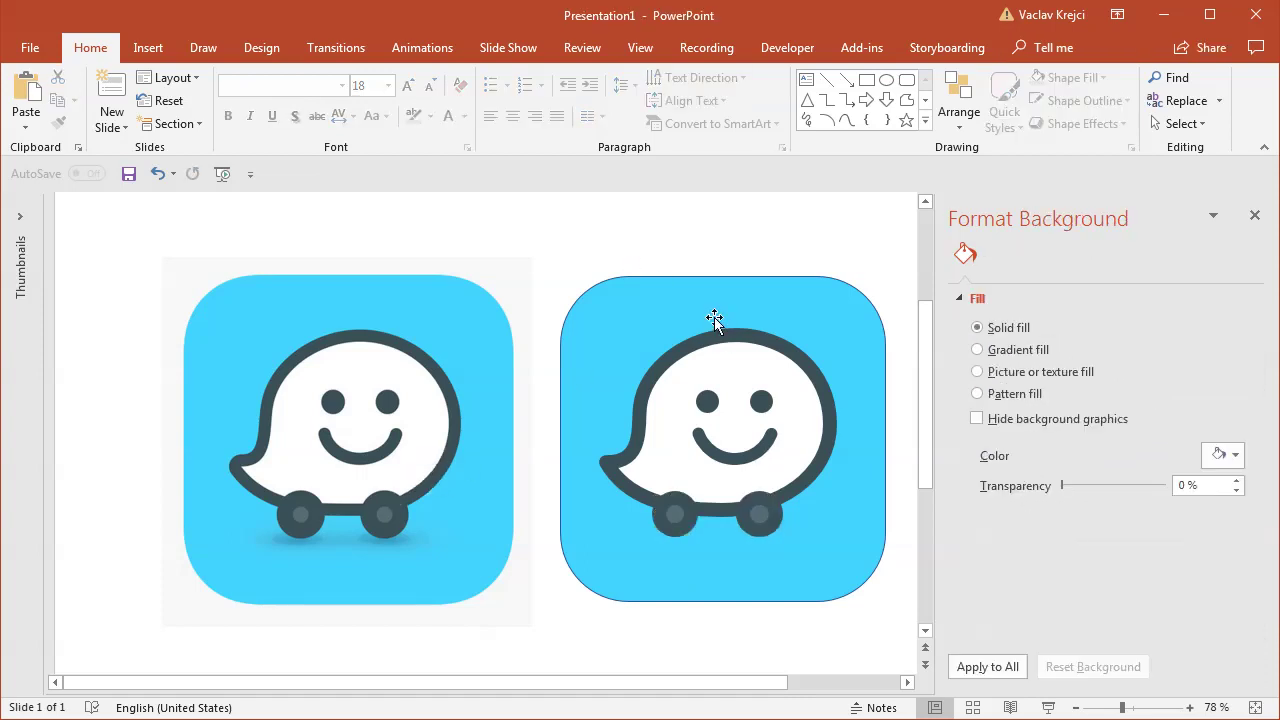
Step: Remove the outline from the light blue rounded rectangle
click(600, 300)
scroll(1262, 436, down, 5)
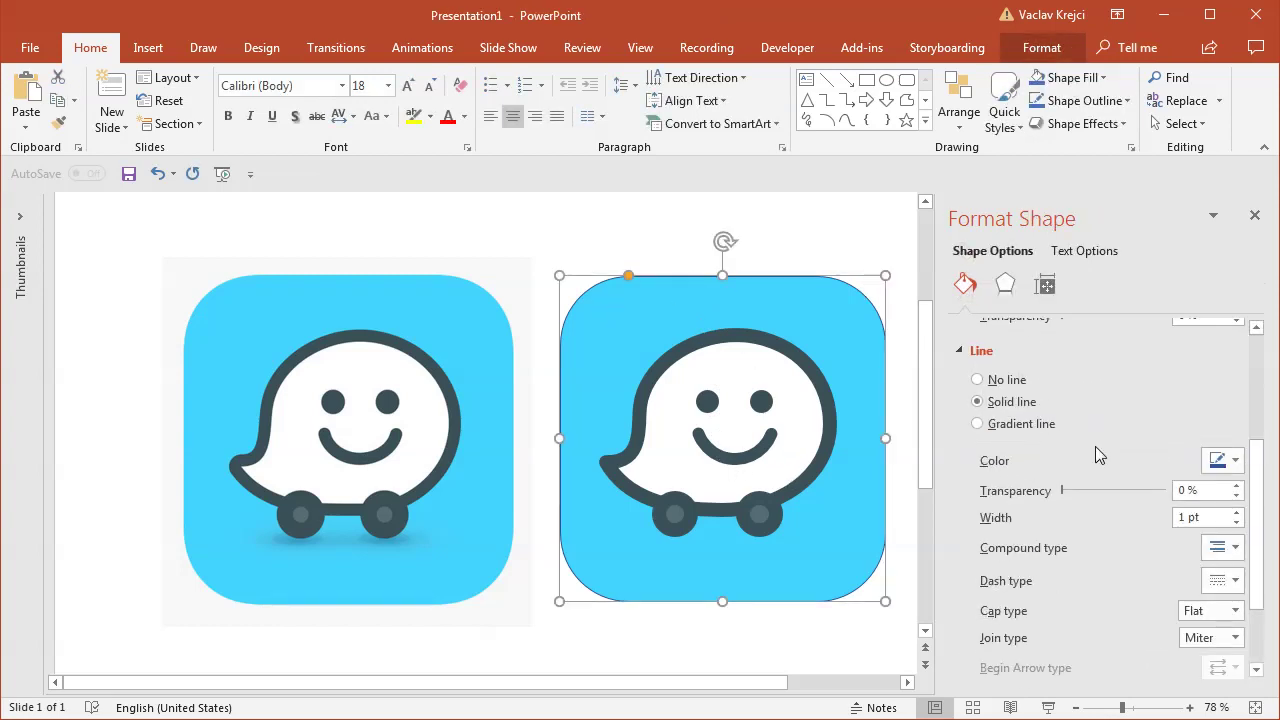
click(998, 378)
scroll(990, 380, up, 5)
click(812, 257)
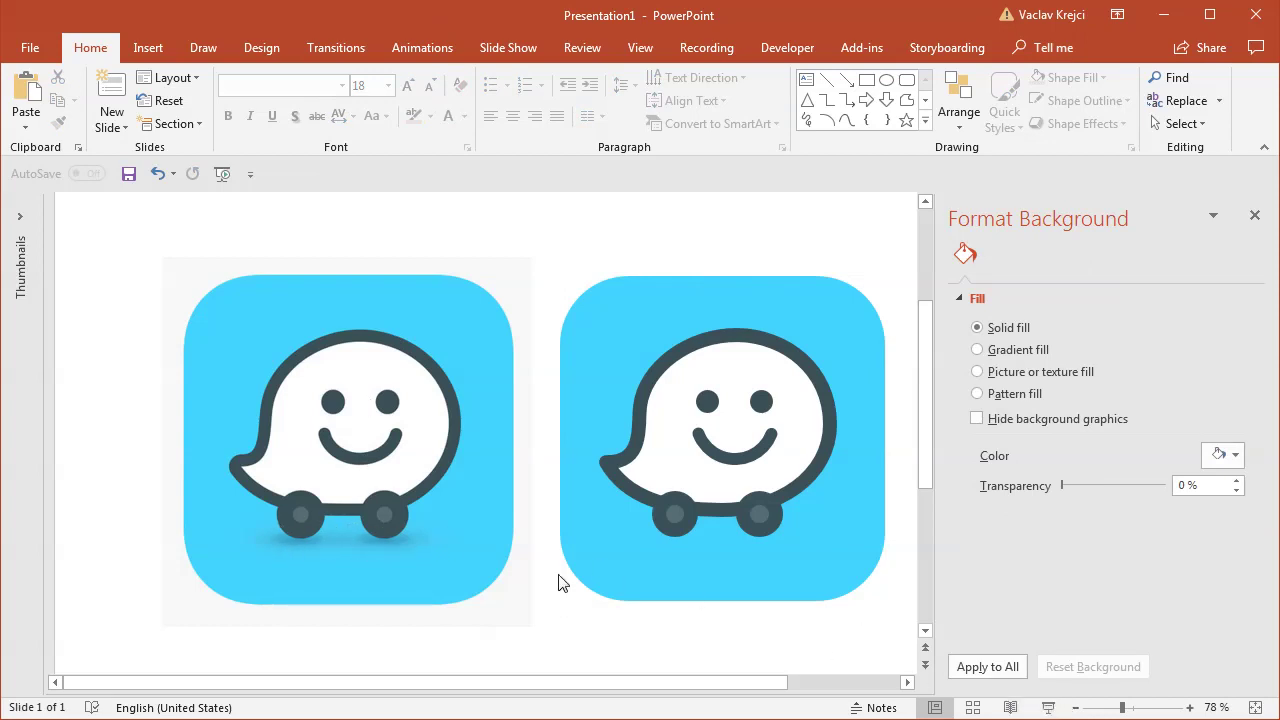
Step: Draw a flat oval about 1.74 cm wide and 0.51 cm high over one reference wheel's shadow, and copy it beneath the other wheel
click(1156, 708)
drag(451, 686, 348, 692)
drag(931, 440, 928, 485)
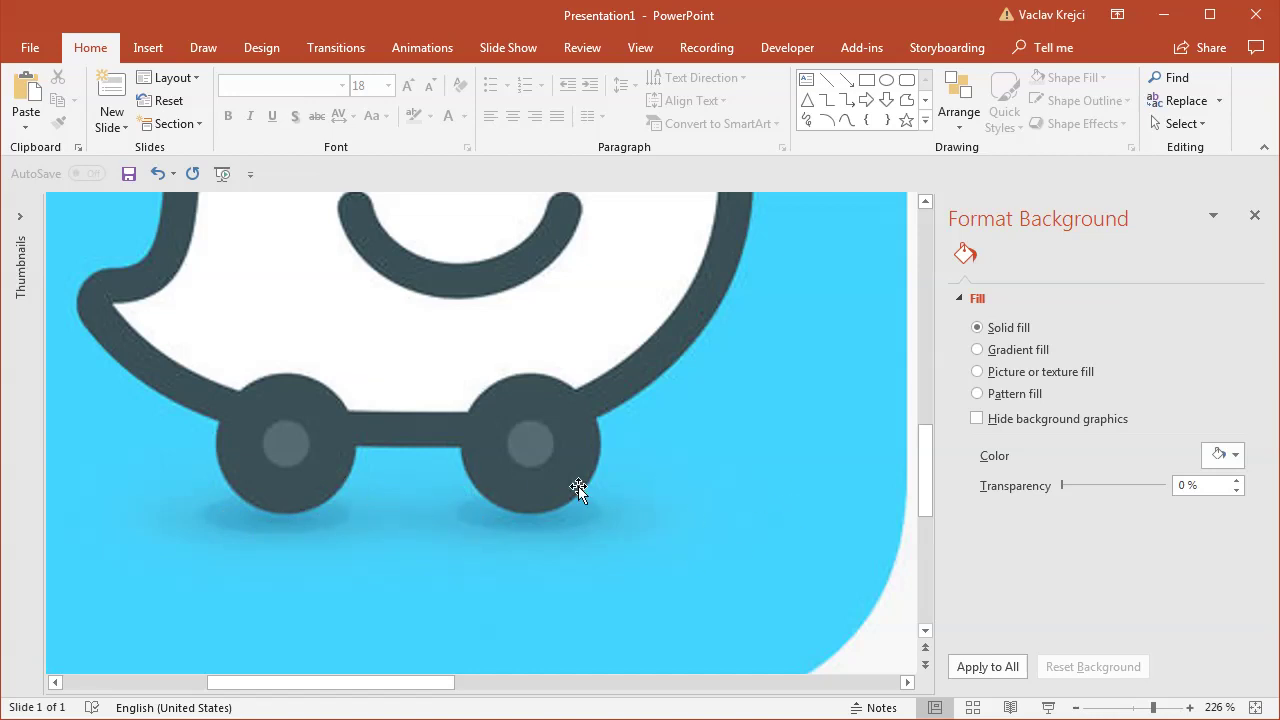
click(148, 47)
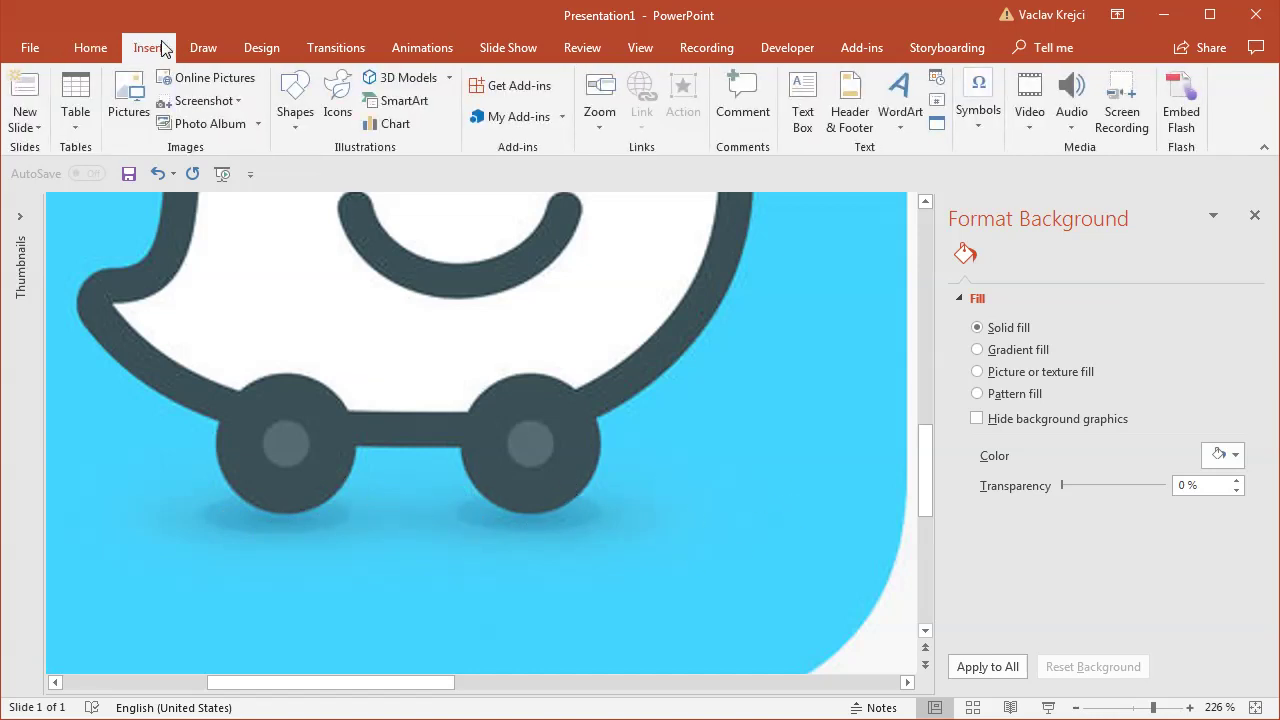
click(296, 100)
click(365, 172)
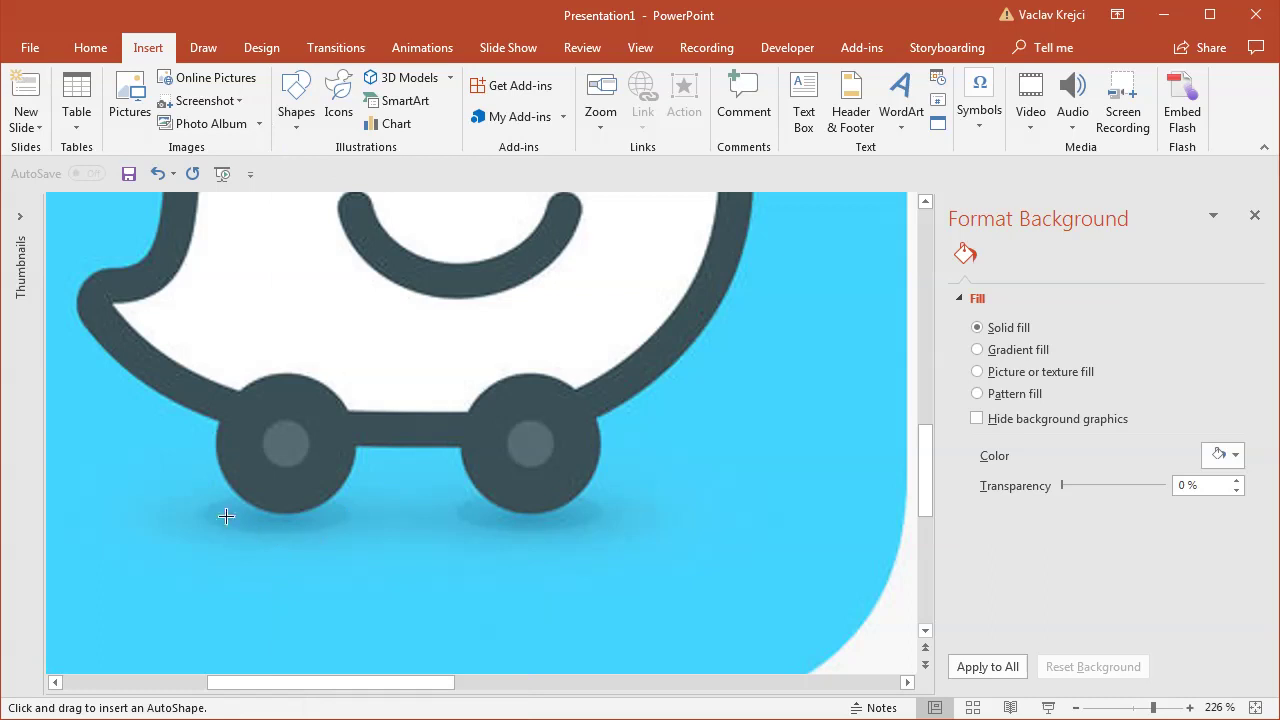
mouse_move(274, 516)
mouse_down()
mouse_move(351, 531)
mouse_move(556, 524)
mouse_up()
Step: Select both shadow ovals and move them beneath the wheels of the recreated icon
ctrl+scroll(585, 545, down, 10)
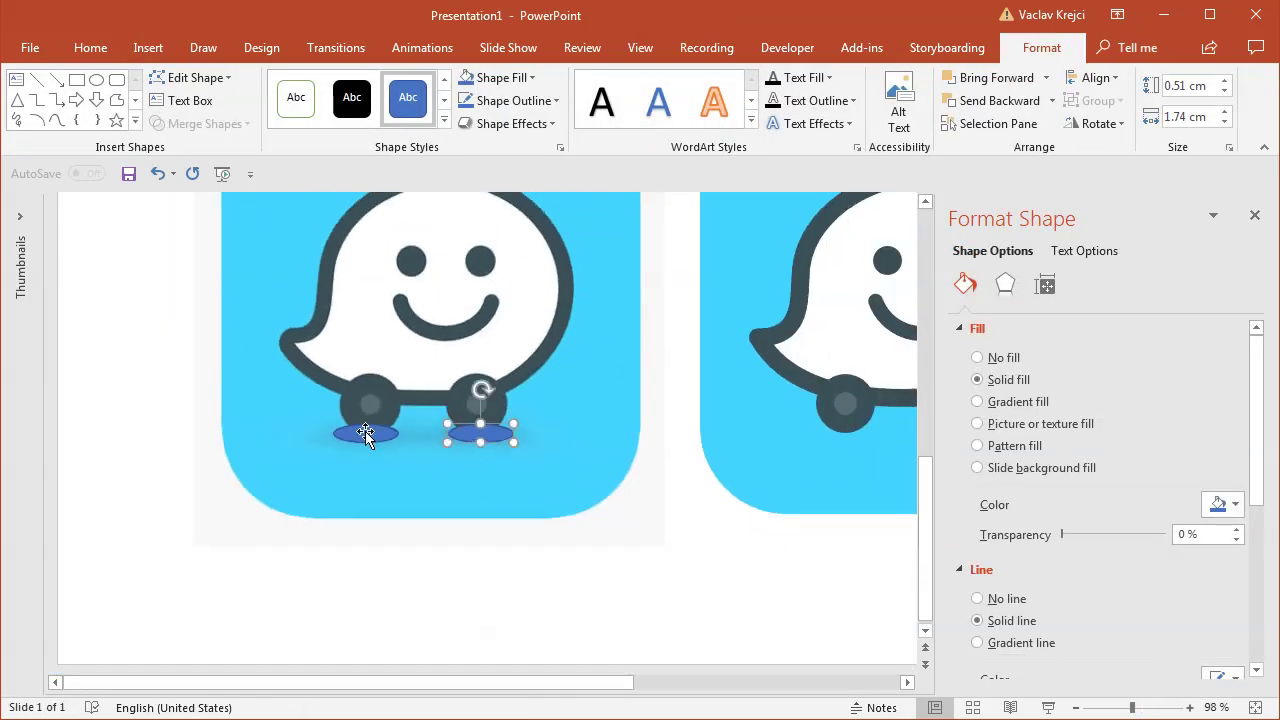
shift+click(365, 431)
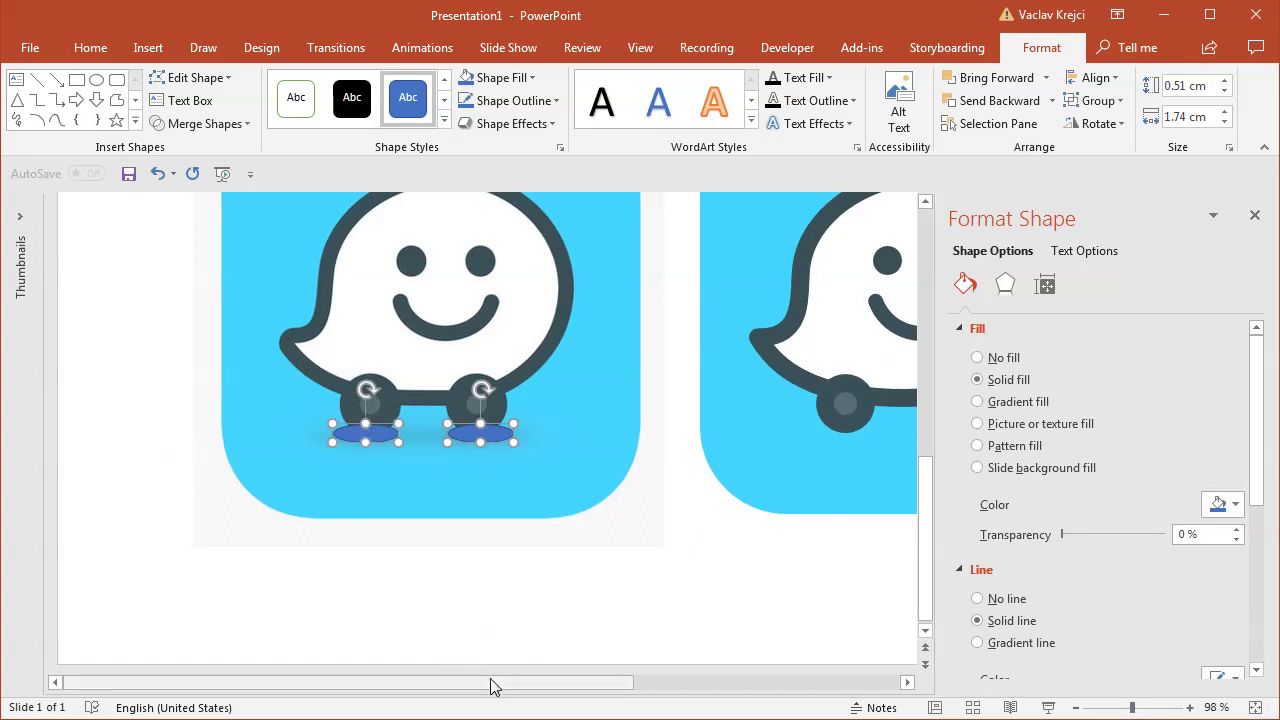
scroll(490, 680, right, 3)
drag(305, 441, 782, 442)
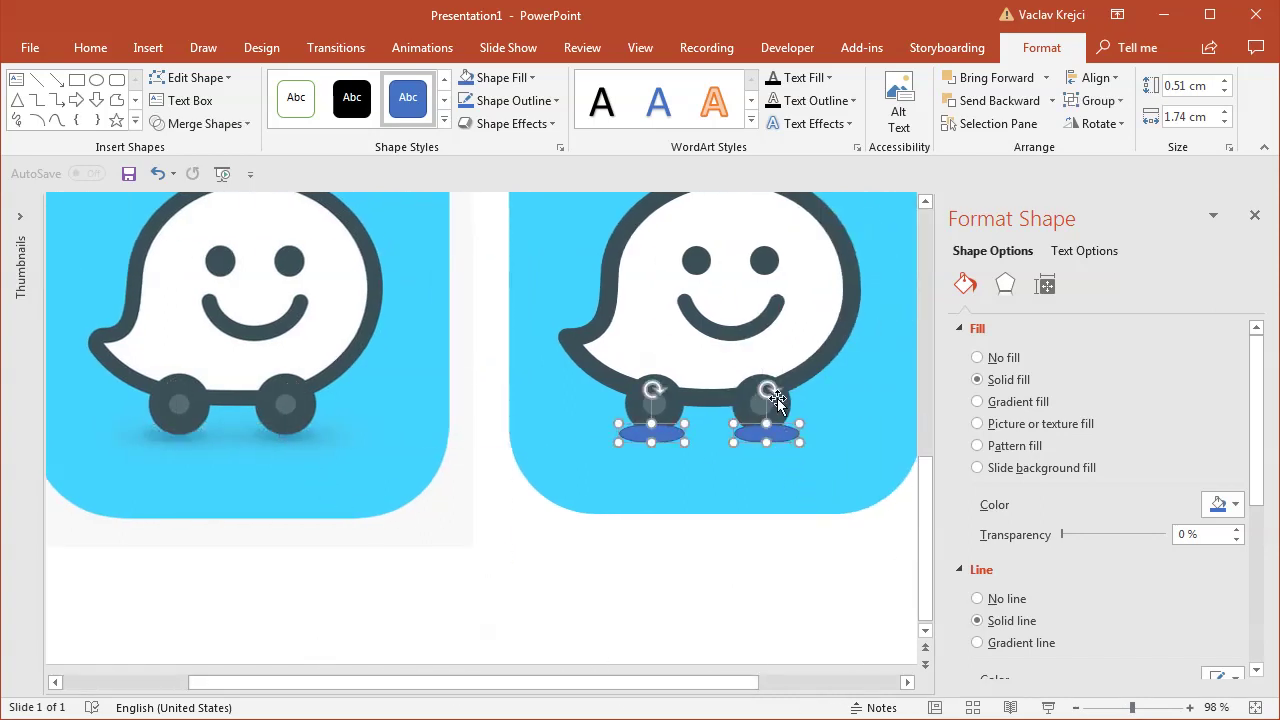
Step: Reorder the two shadow ovals so they sit behind the body shape but in front of the rounded rectangle
click(1000, 118)
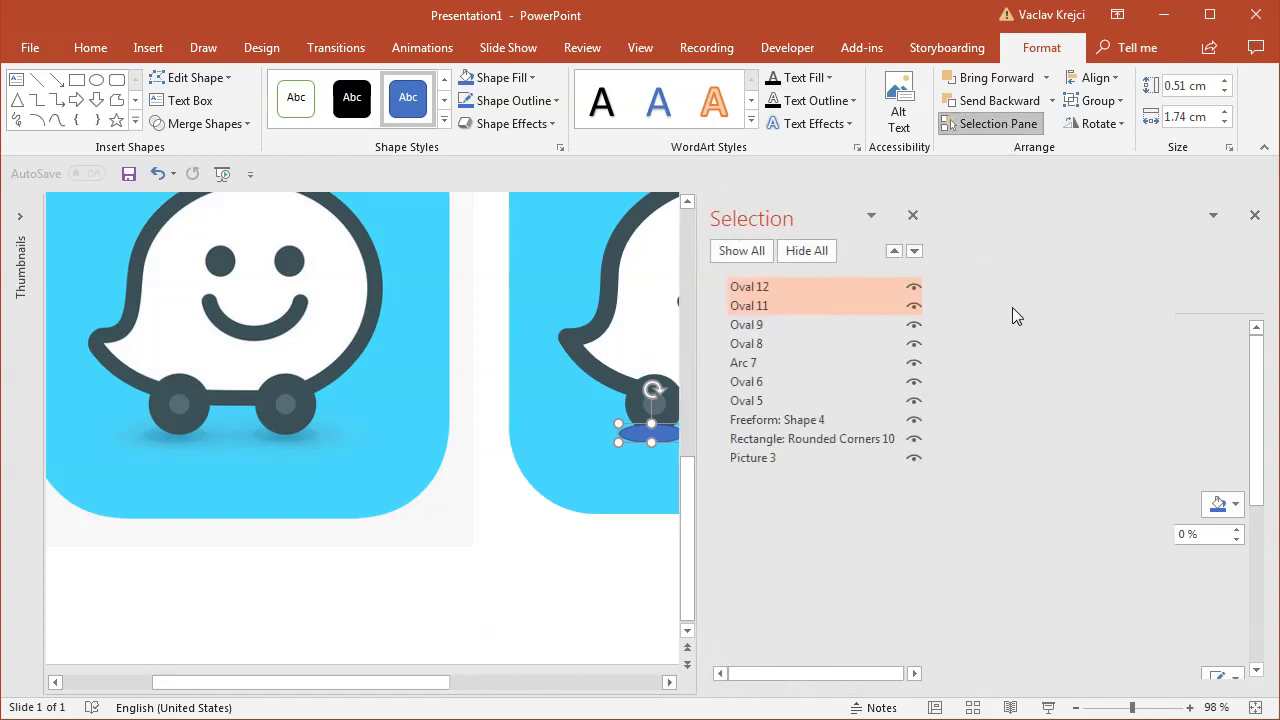
drag(434, 684, 531, 684)
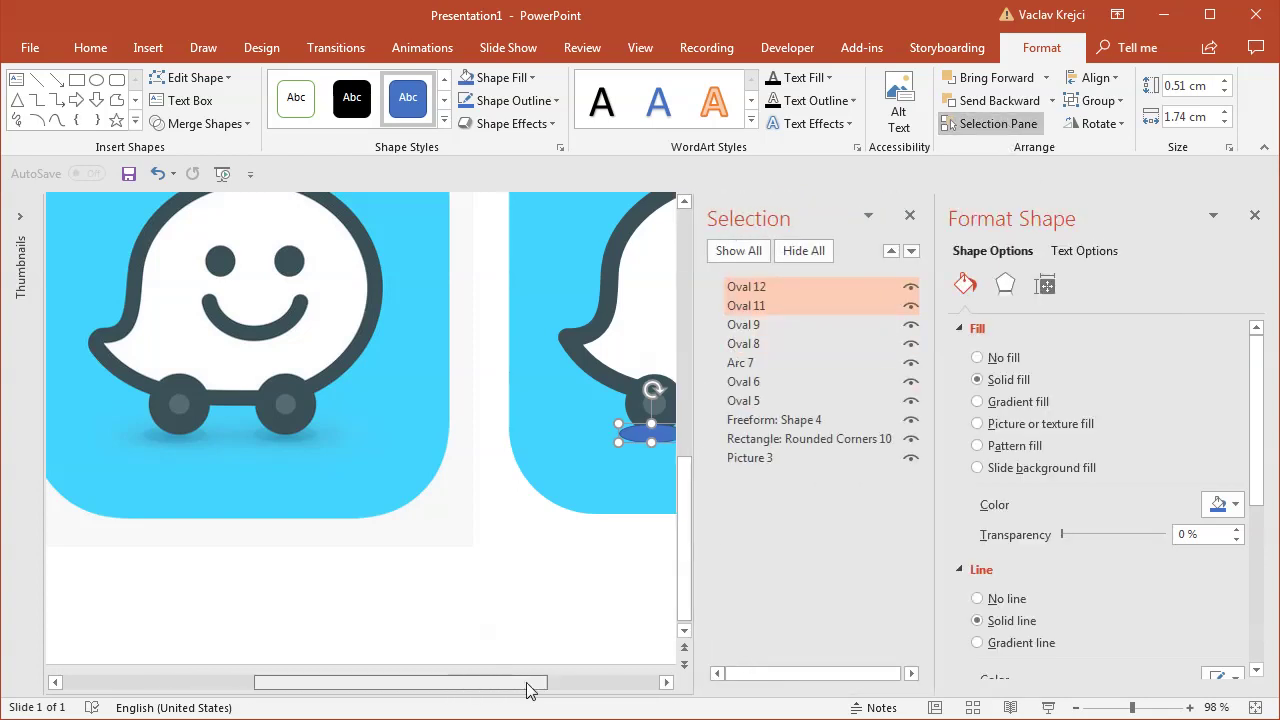
drag(806, 311, 786, 428)
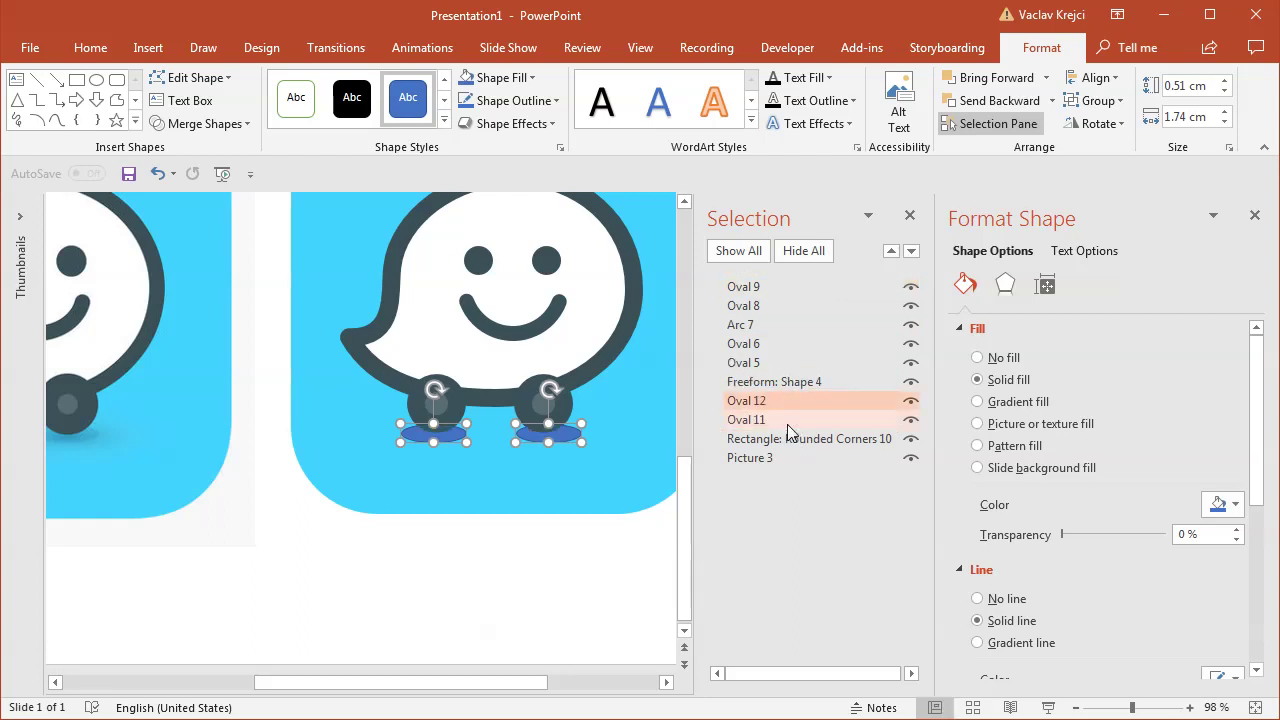
Step: Remove the outline from both shadow ovals and fill them with the blue sampled from the reference shadow
click(976, 599)
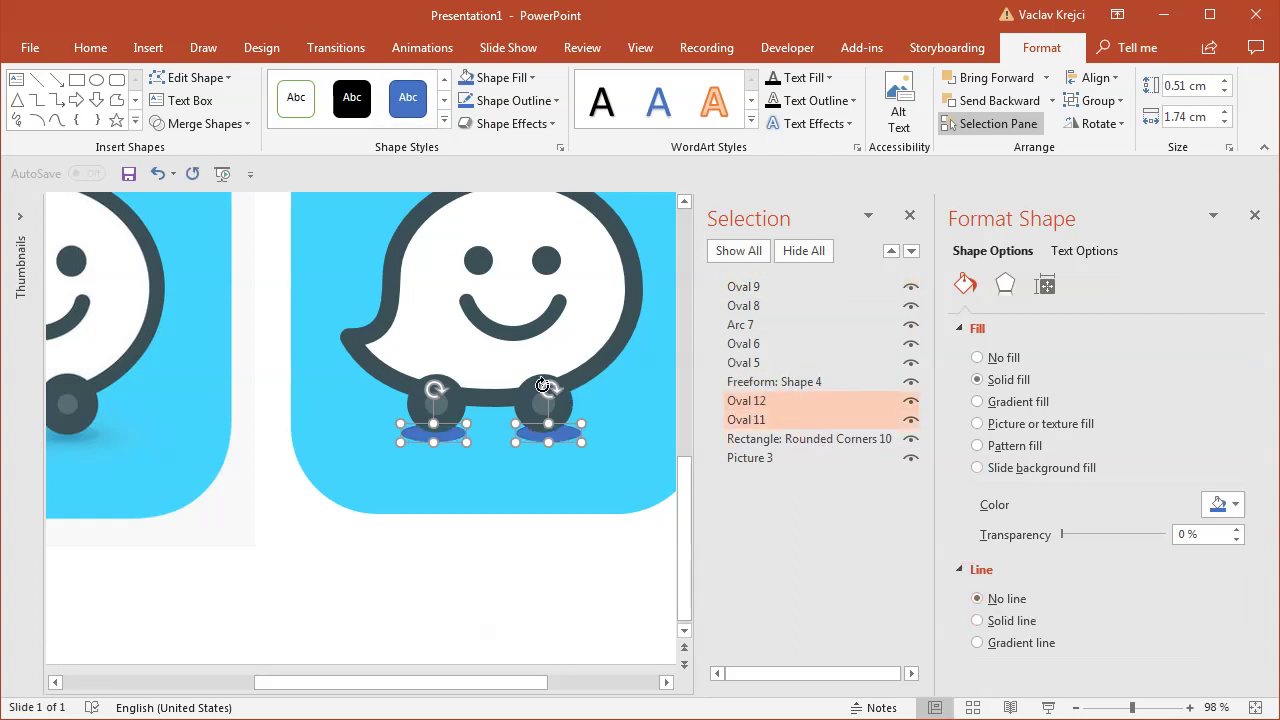
click(1218, 504)
click(1240, 717)
click(90, 431)
Step: Duplicate both shadow ovals, place the copies just below the originals and give them 10 pt soft edges
key(ctrl+d)
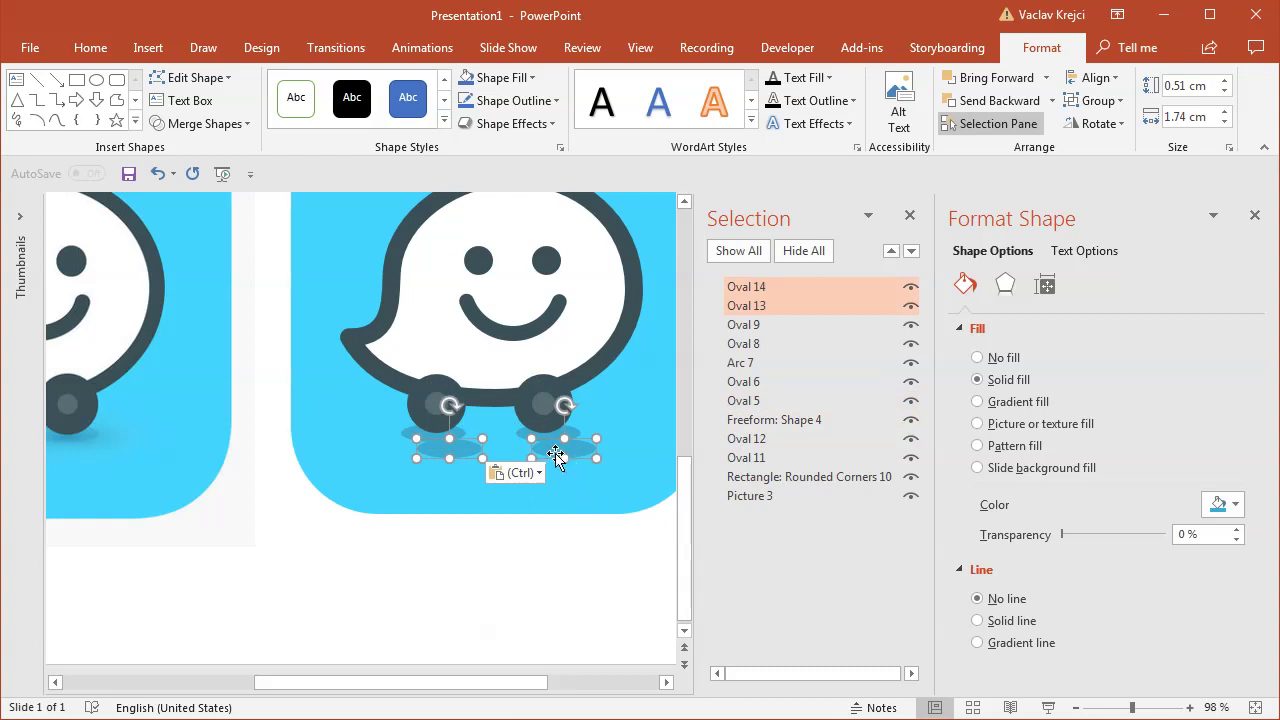
drag(555, 456, 548, 481)
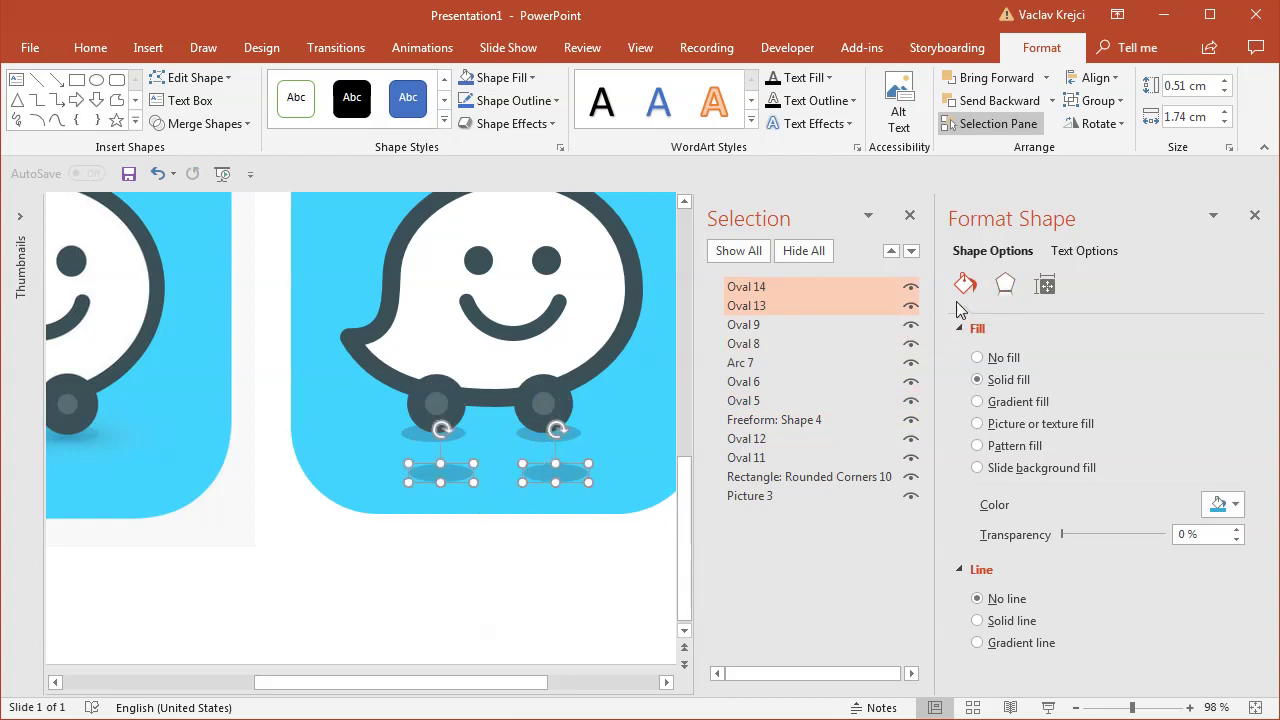
click(1007, 287)
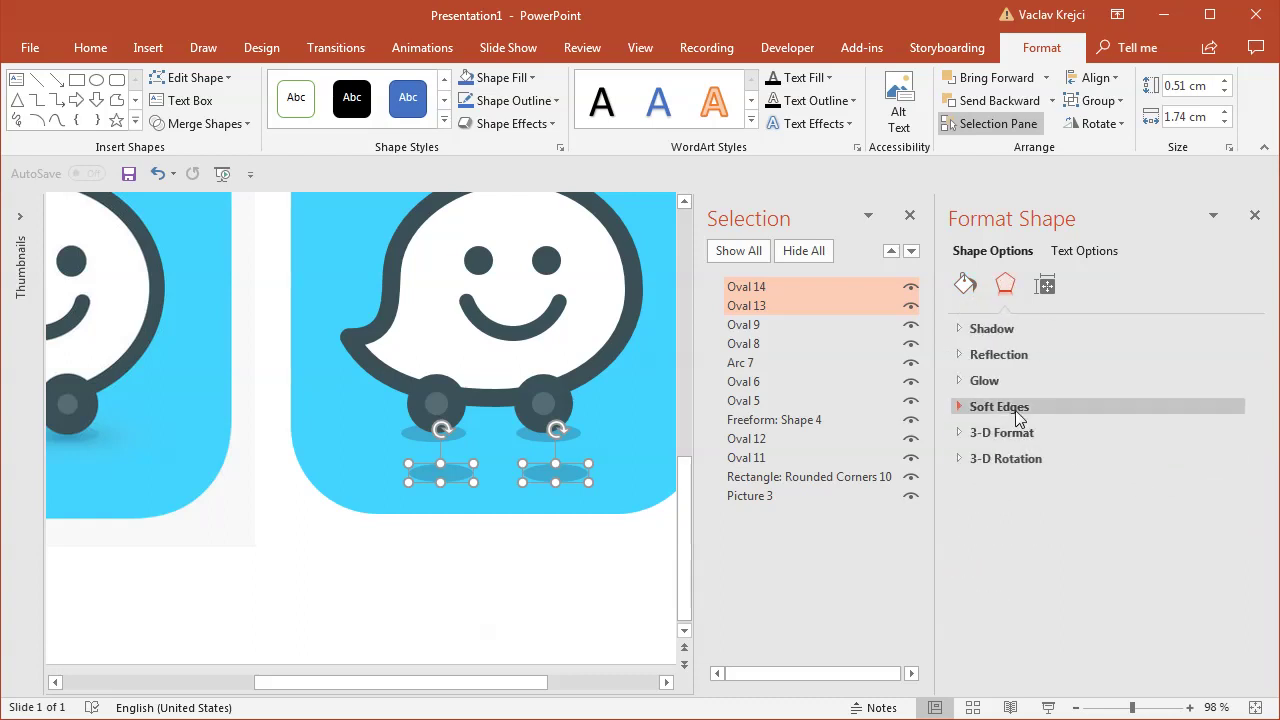
click(1015, 410)
click(1185, 465)
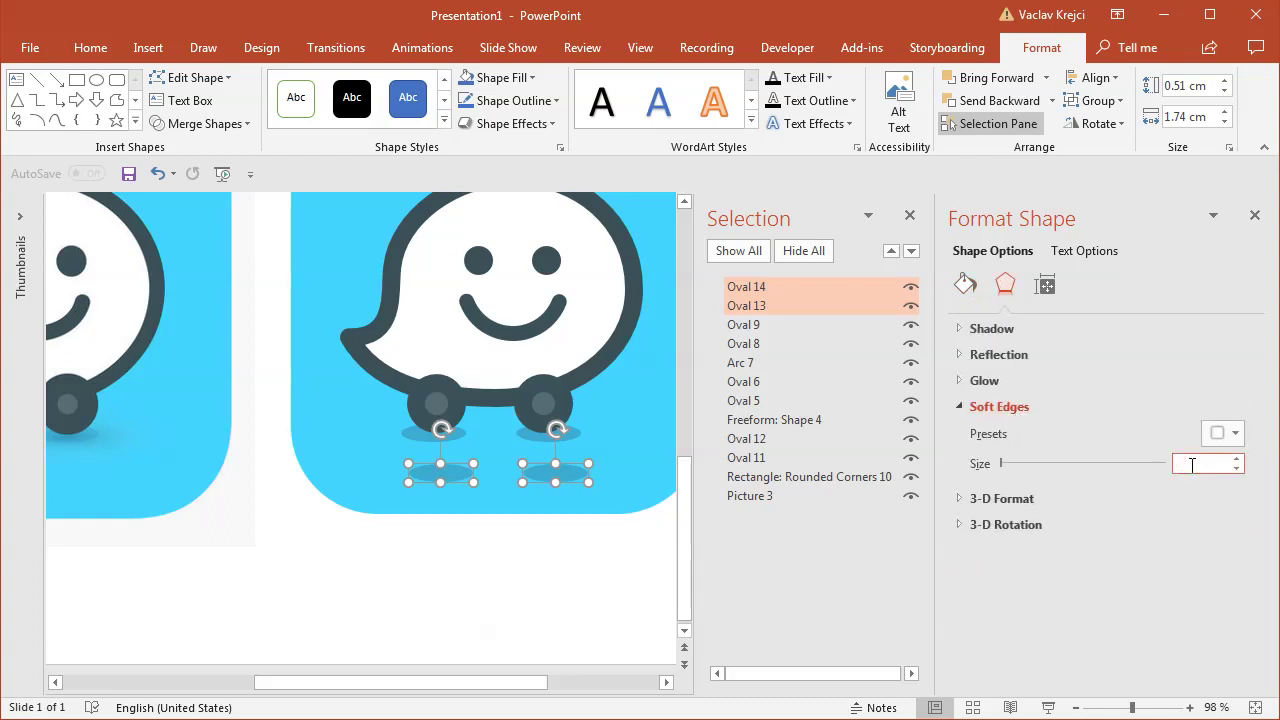
text(10)
key(Return)
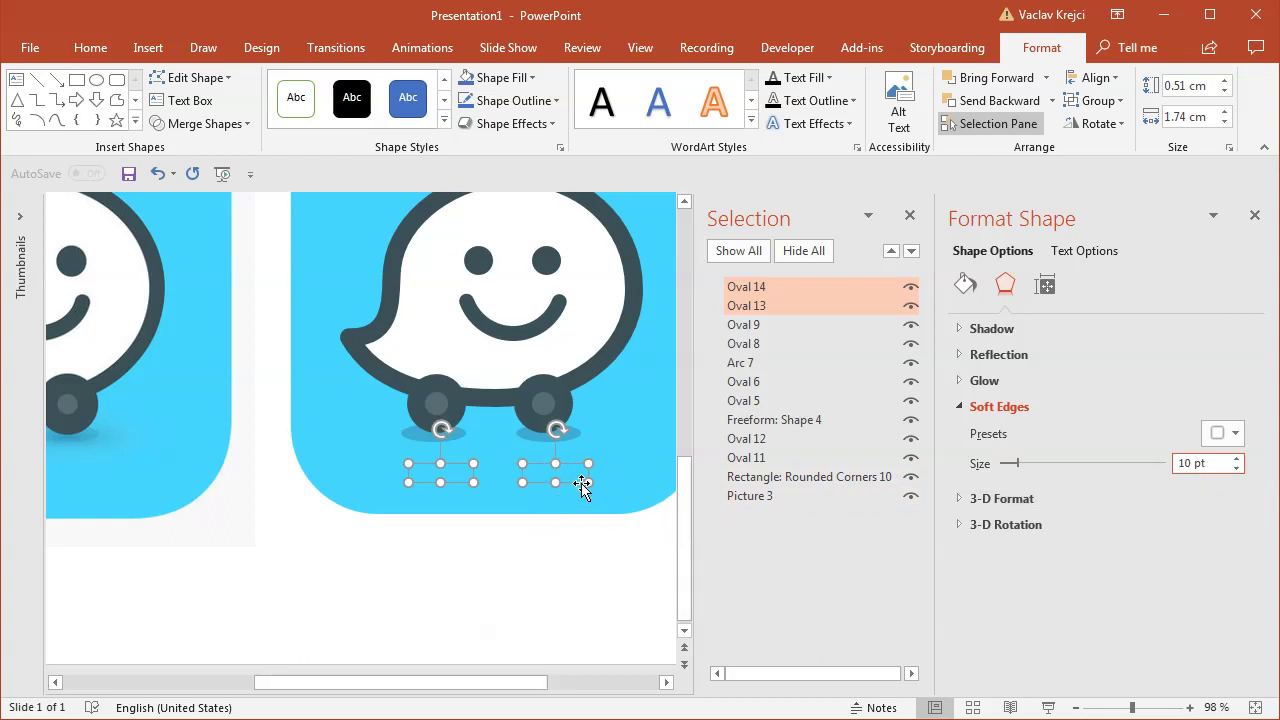
Step: Enlarge the soft-edged ovals to about 1.14 by 3.93 cm over the original shadows and layer them behind the body shape
drag(584, 486, 570, 440)
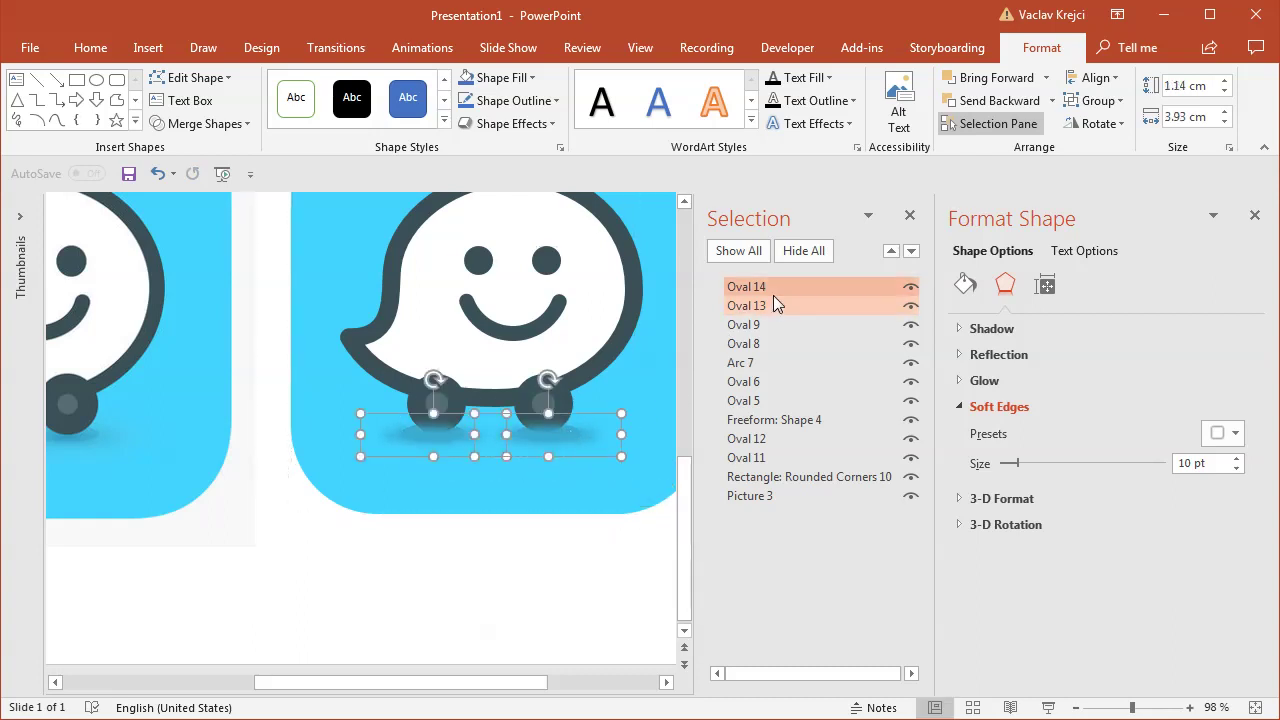
drag(773, 302, 777, 429)
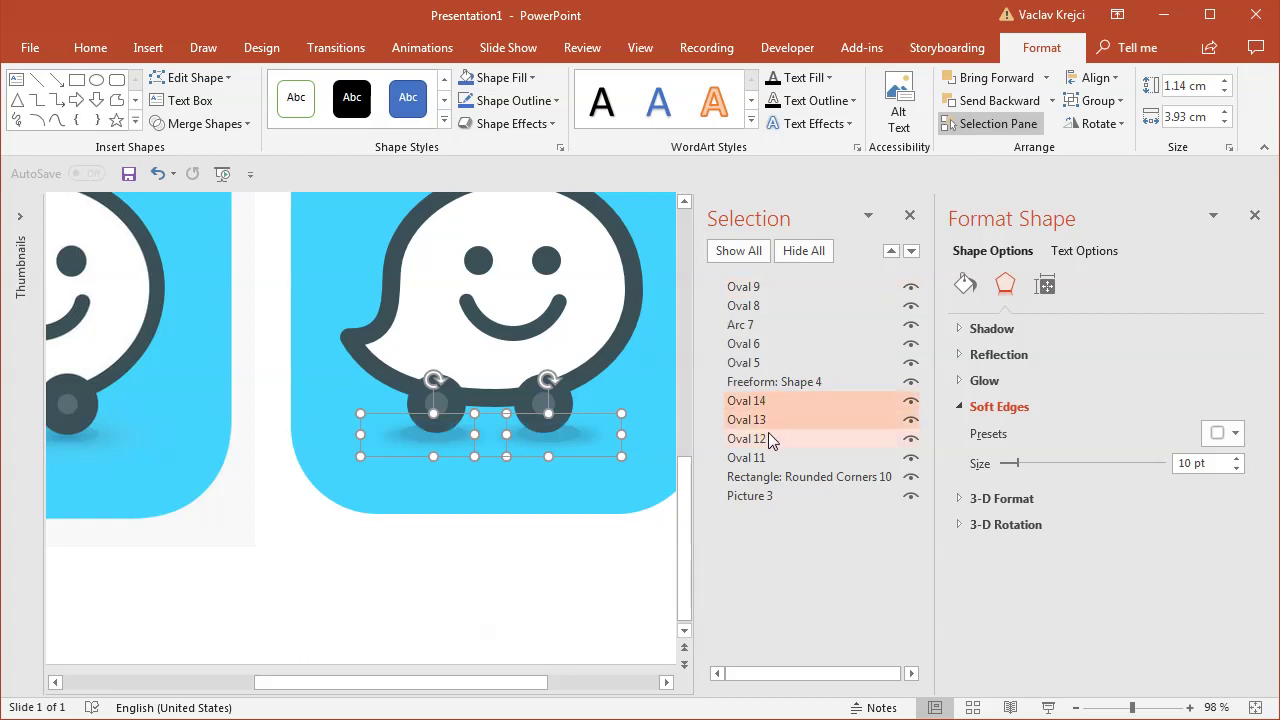
Step: Set the soft-edged ovals' fill to 40% transparency and a darker custom shade of the shadow blue
click(975, 279)
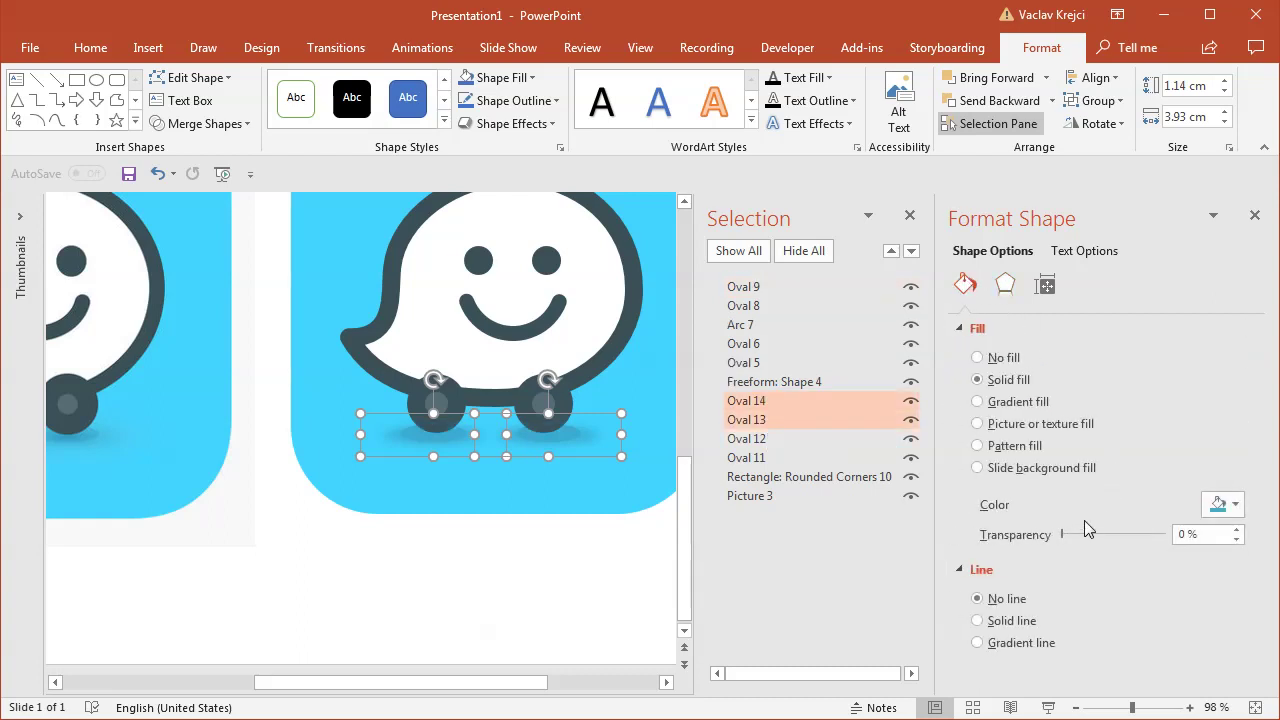
drag(1064, 535, 1104, 535)
click(1220, 504)
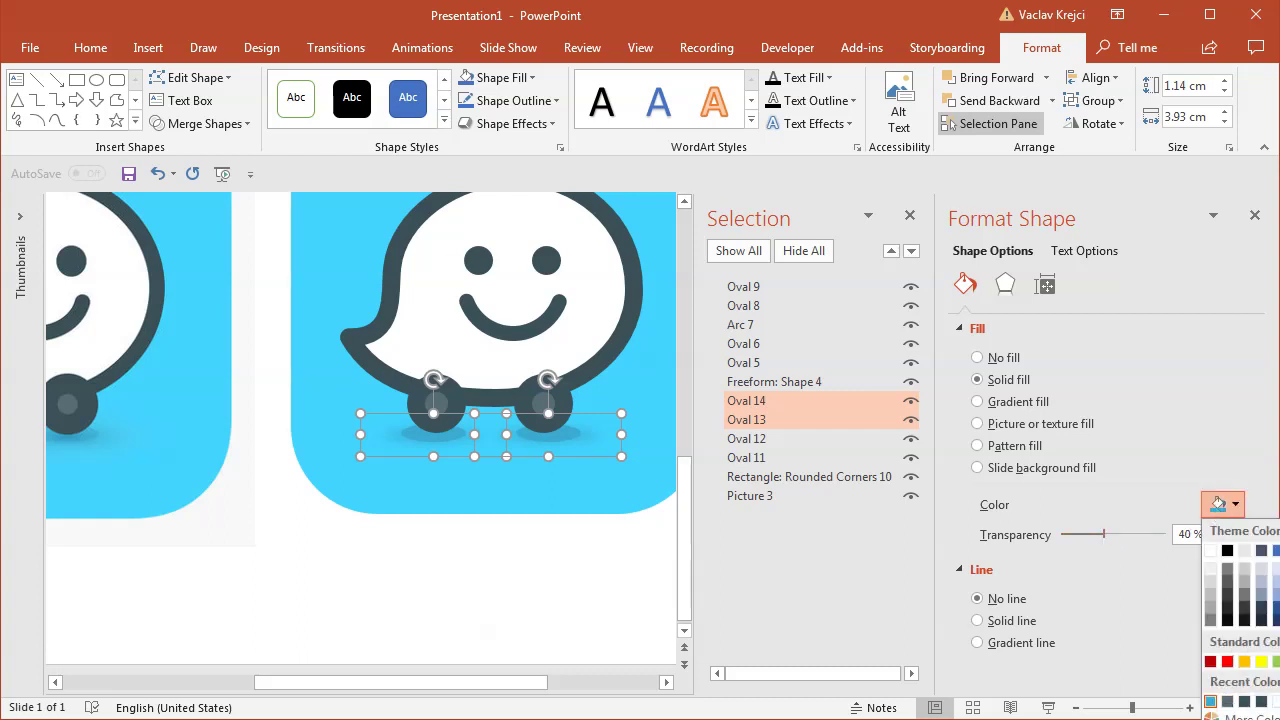
click(1240, 716)
drag(696, 300, 696, 322)
click(757, 220)
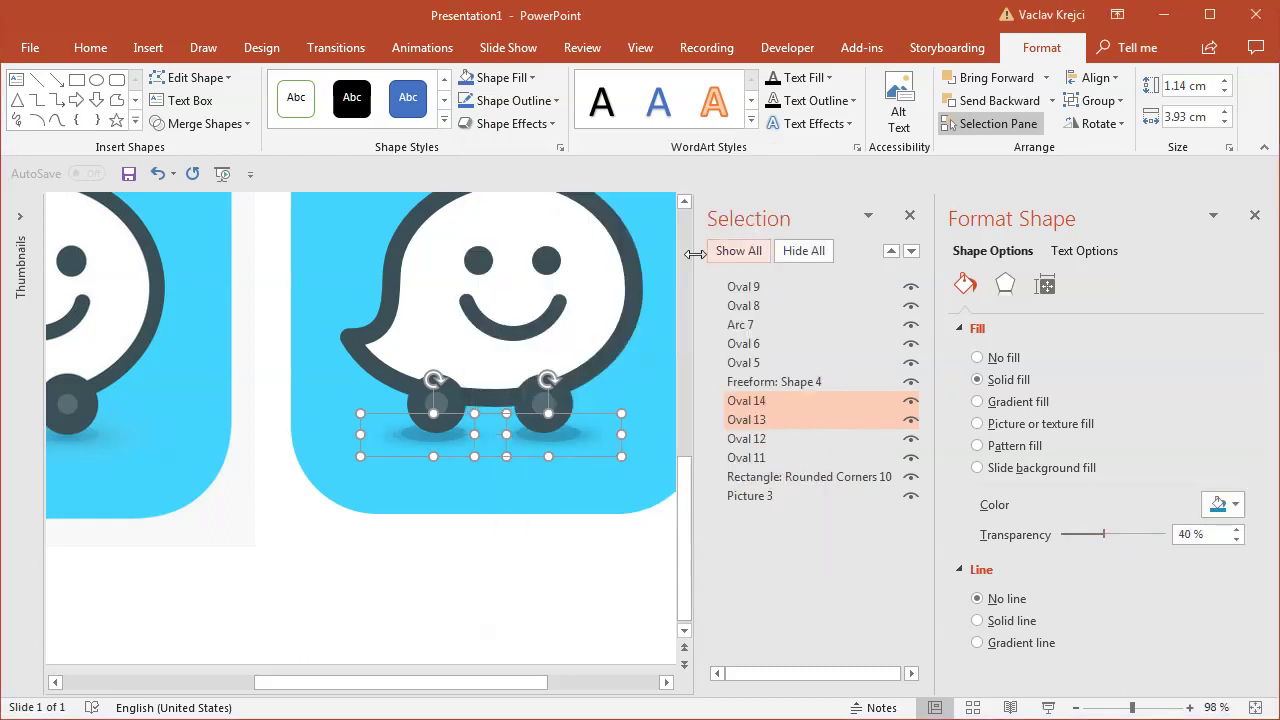
Step: Fill the two sharp-edged shadow ovals with the recently used darker blue and raise their transparency
click(805, 438)
ctrl+click(803, 457)
click(1236, 503)
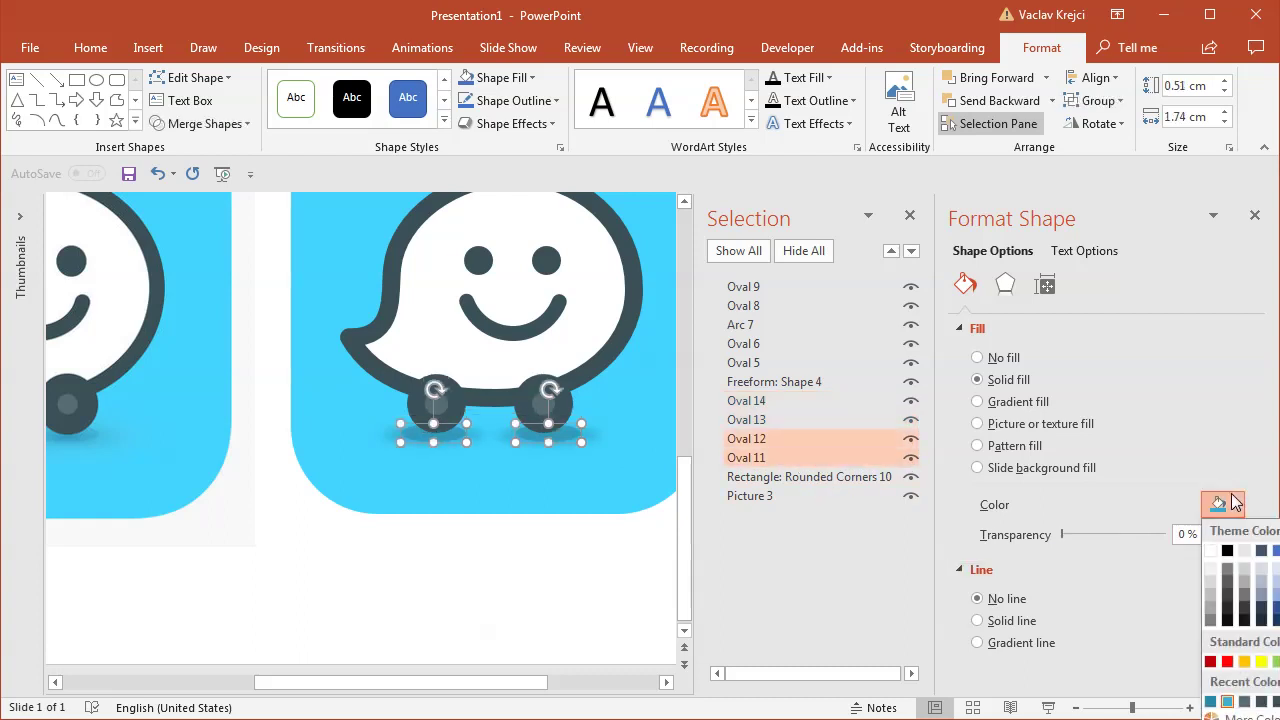
click(1214, 702)
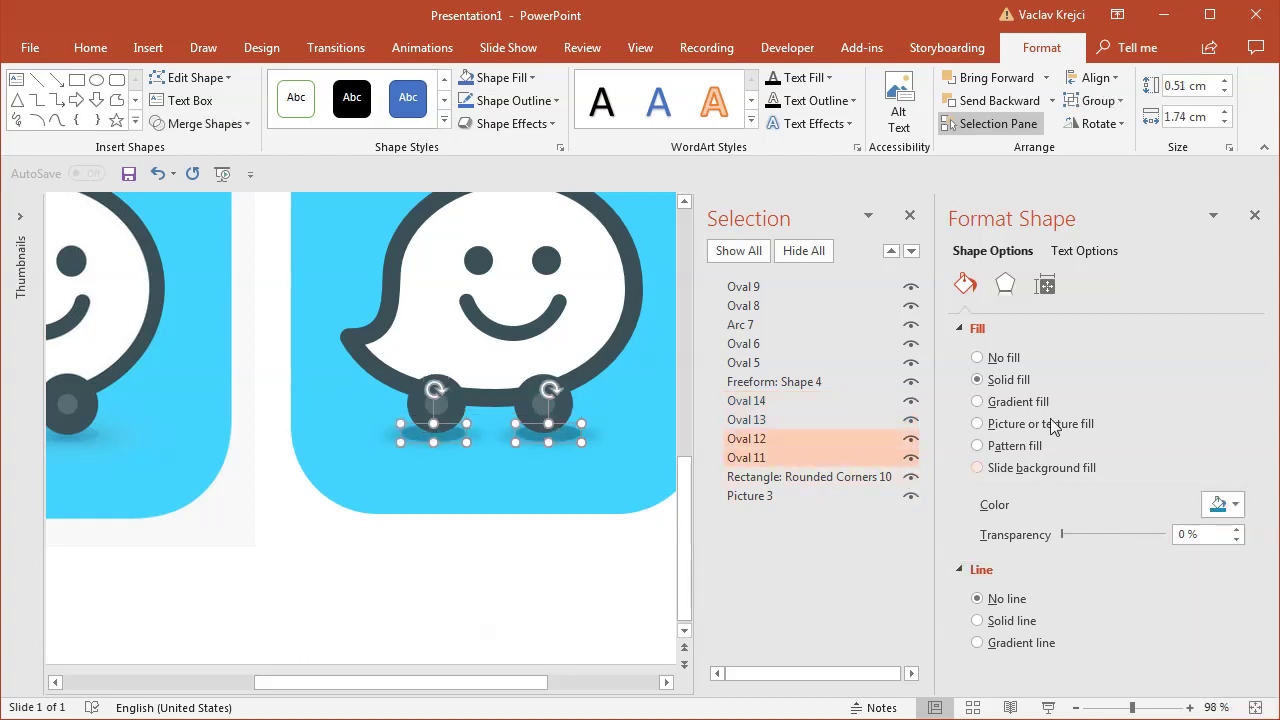
drag(1060, 534, 1131, 537)
click(529, 531)
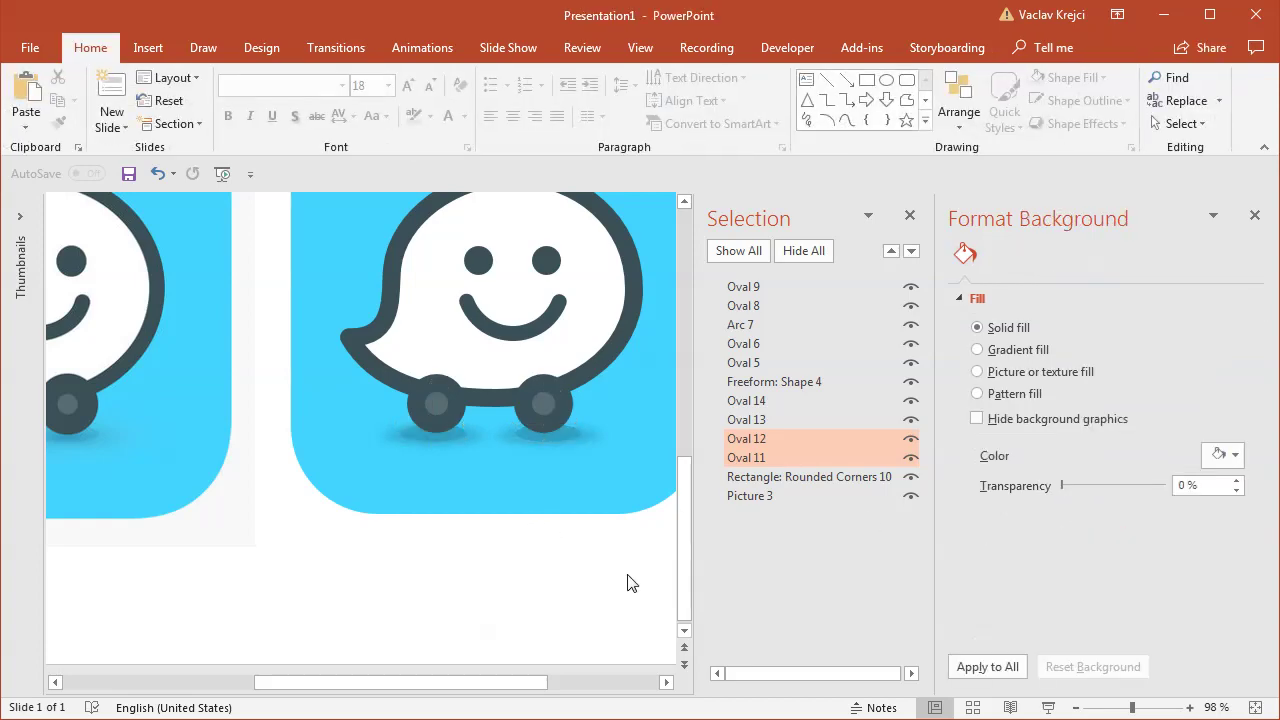
Step: Select both soft-edged shadow ovals and set their fill transparency to about 44%
click(760, 403)
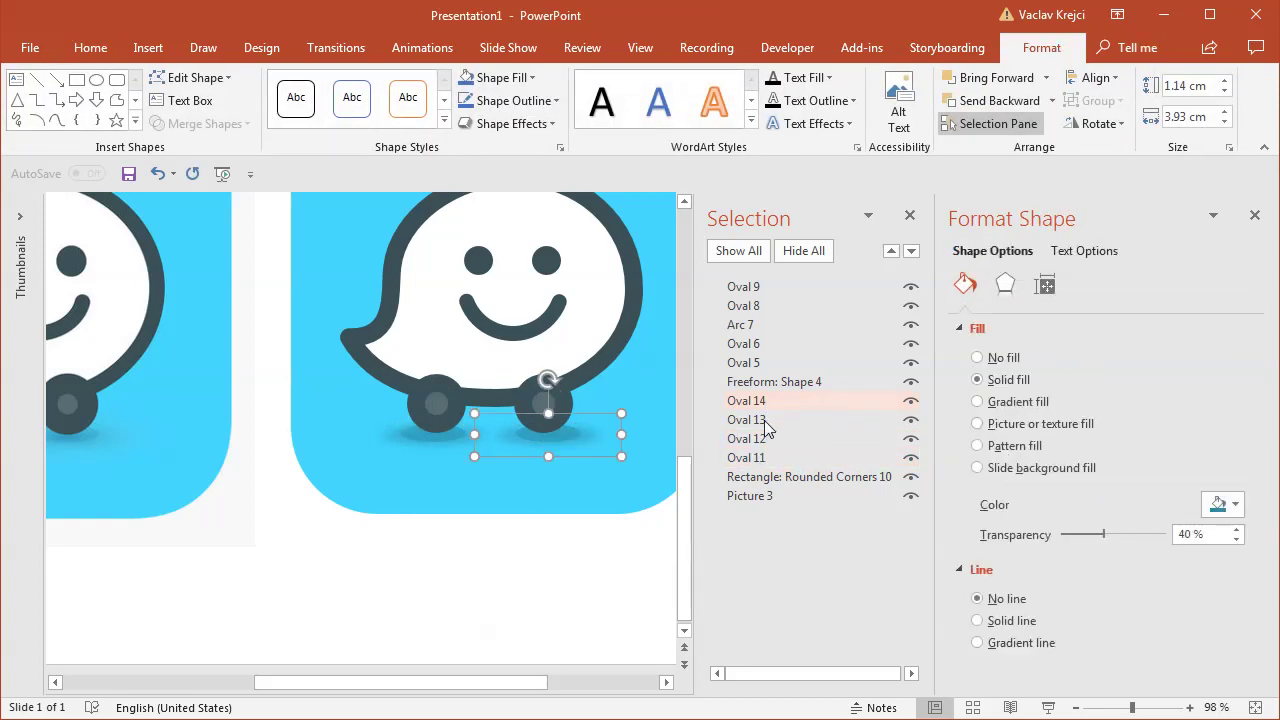
ctrl+click(760, 421)
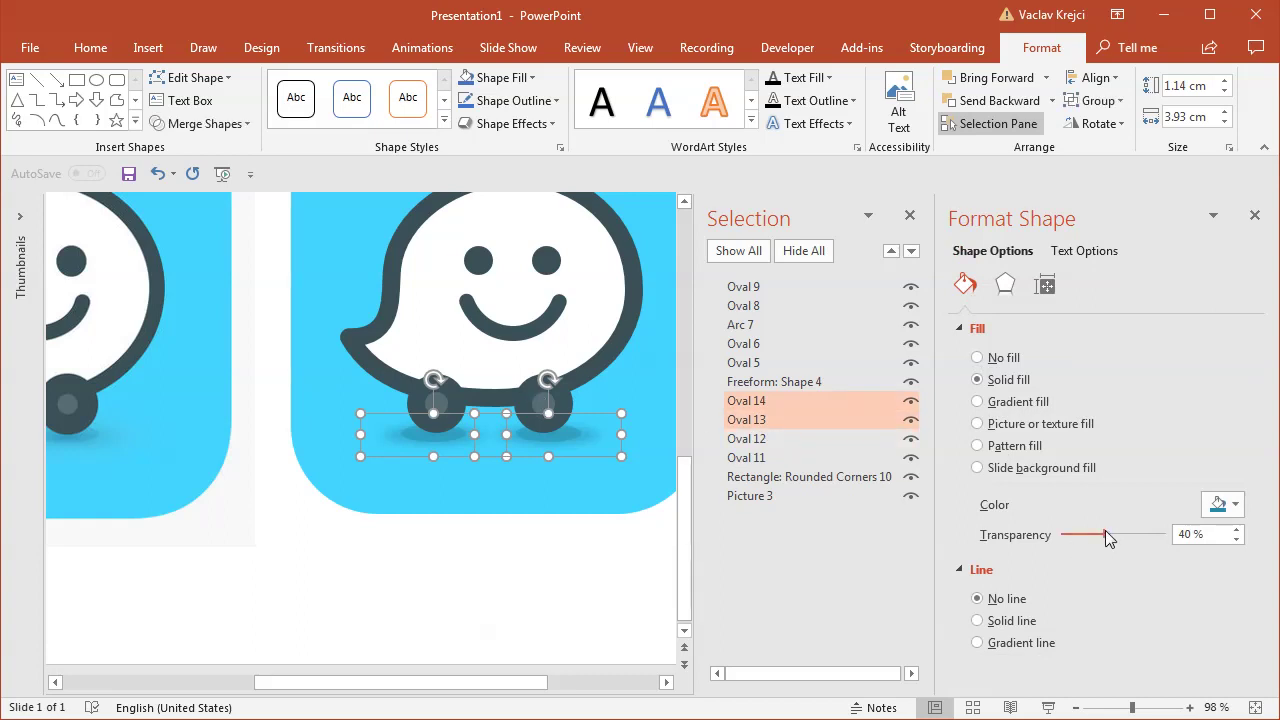
drag(1105, 531, 1116, 533)
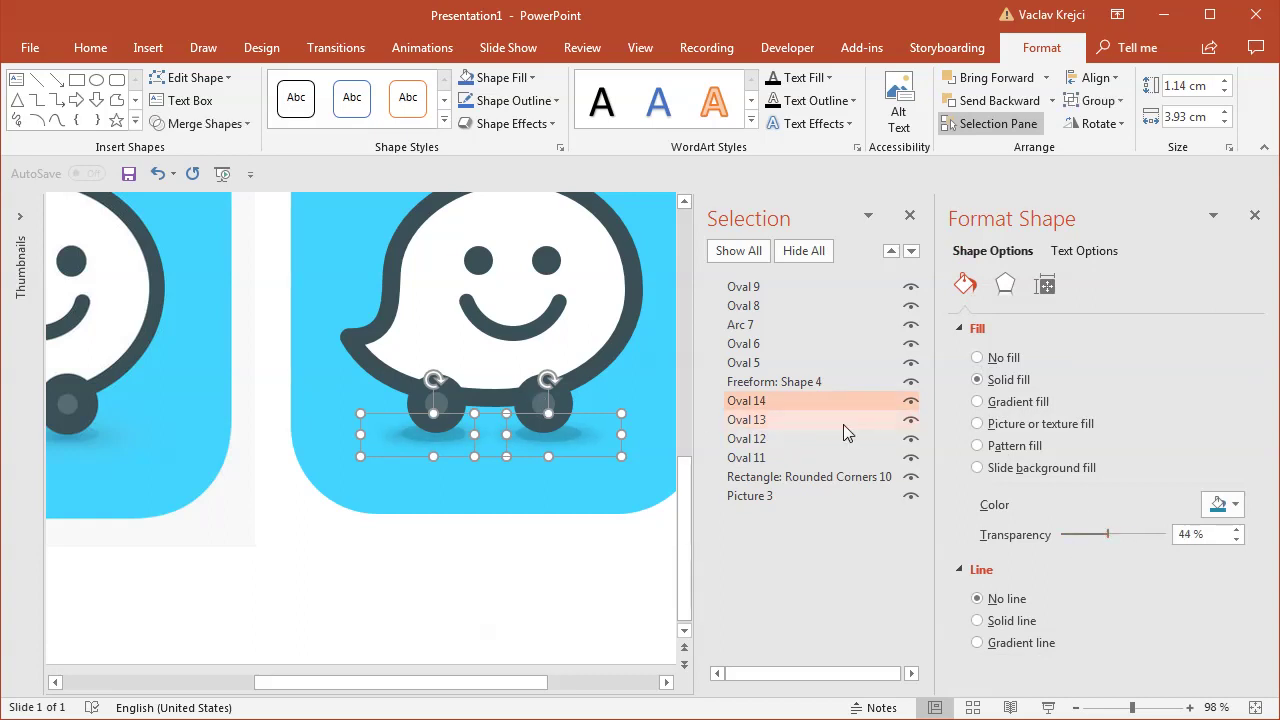
Step: Select both sharp-edged shadow ovals and adjust their fill transparency to about 72%
click(820, 439)
ctrl+click(814, 458)
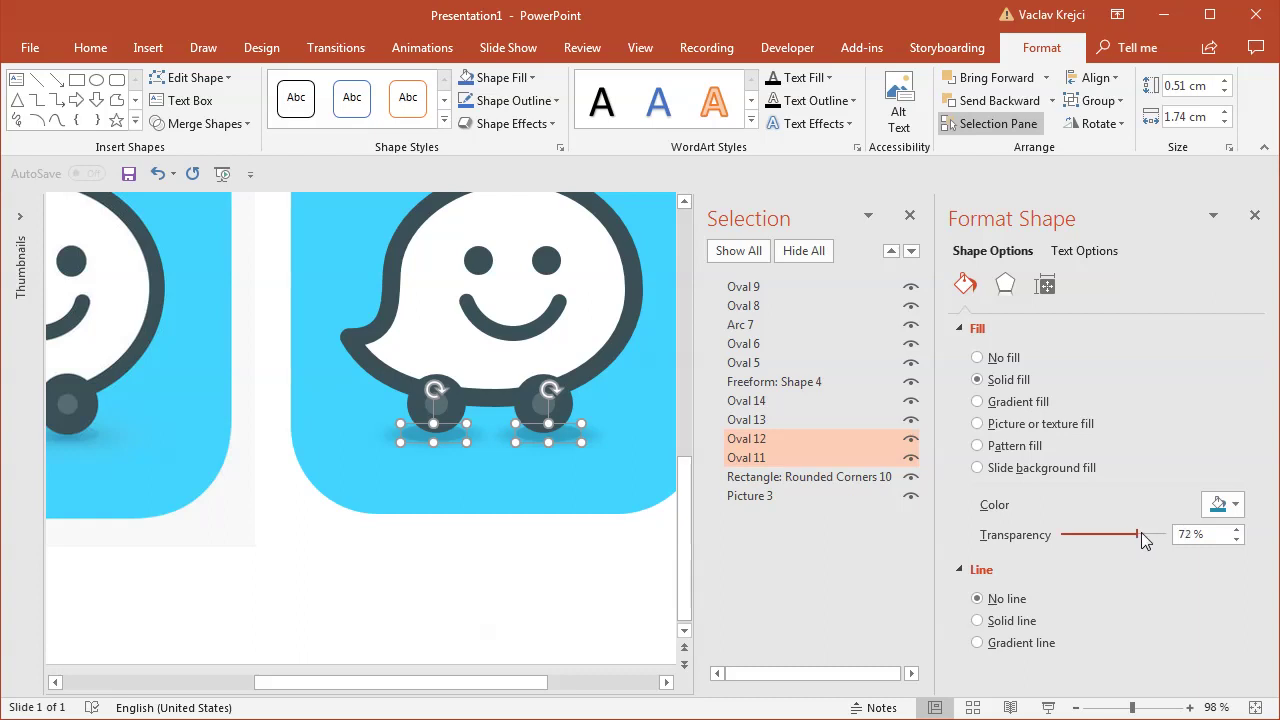
click(529, 586)
Step: Close the selection and formatting panes and compare the recreated icon with the reference picture side by side
drag(503, 680, 422, 697)
click(909, 215)
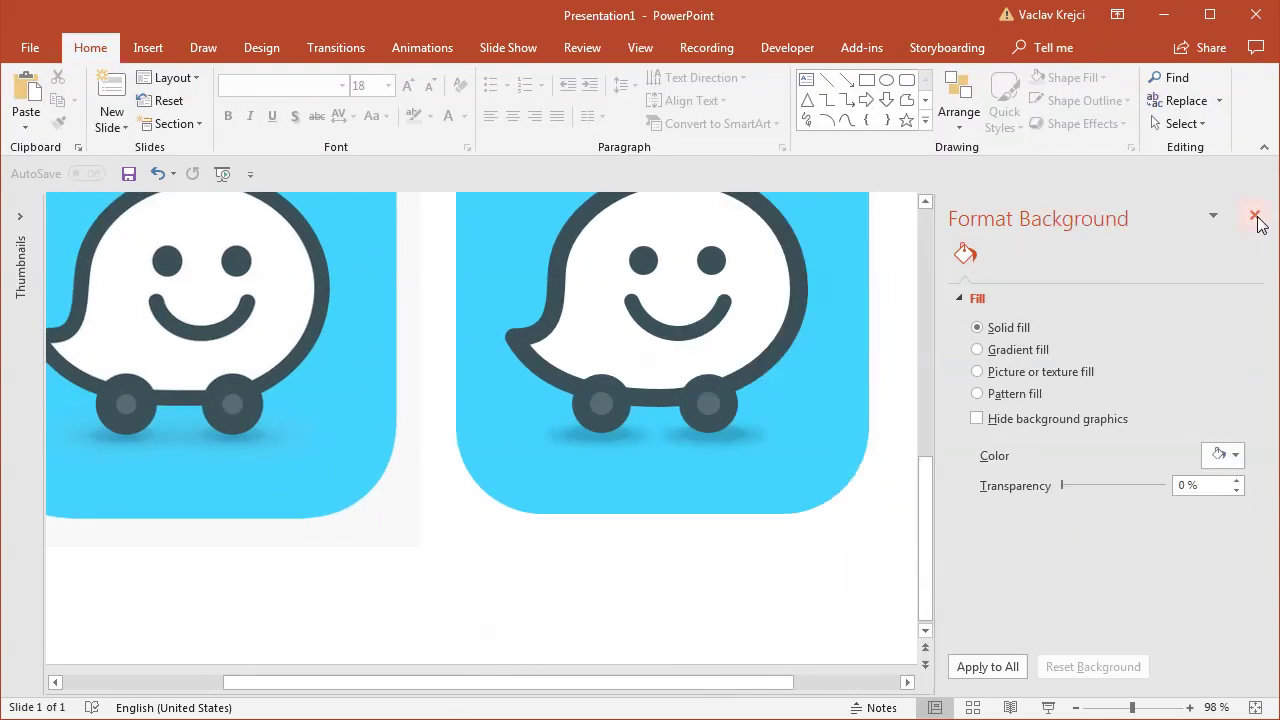
click(1255, 215)
drag(1262, 480, 1275, 368)
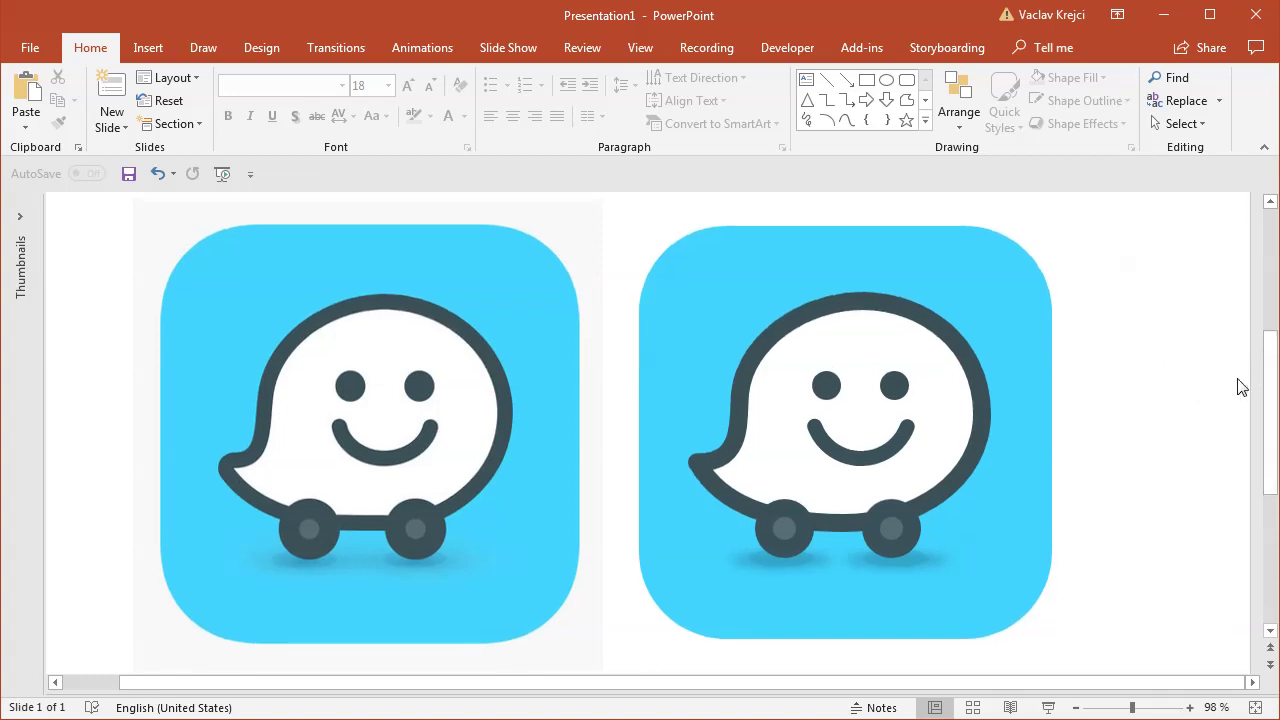